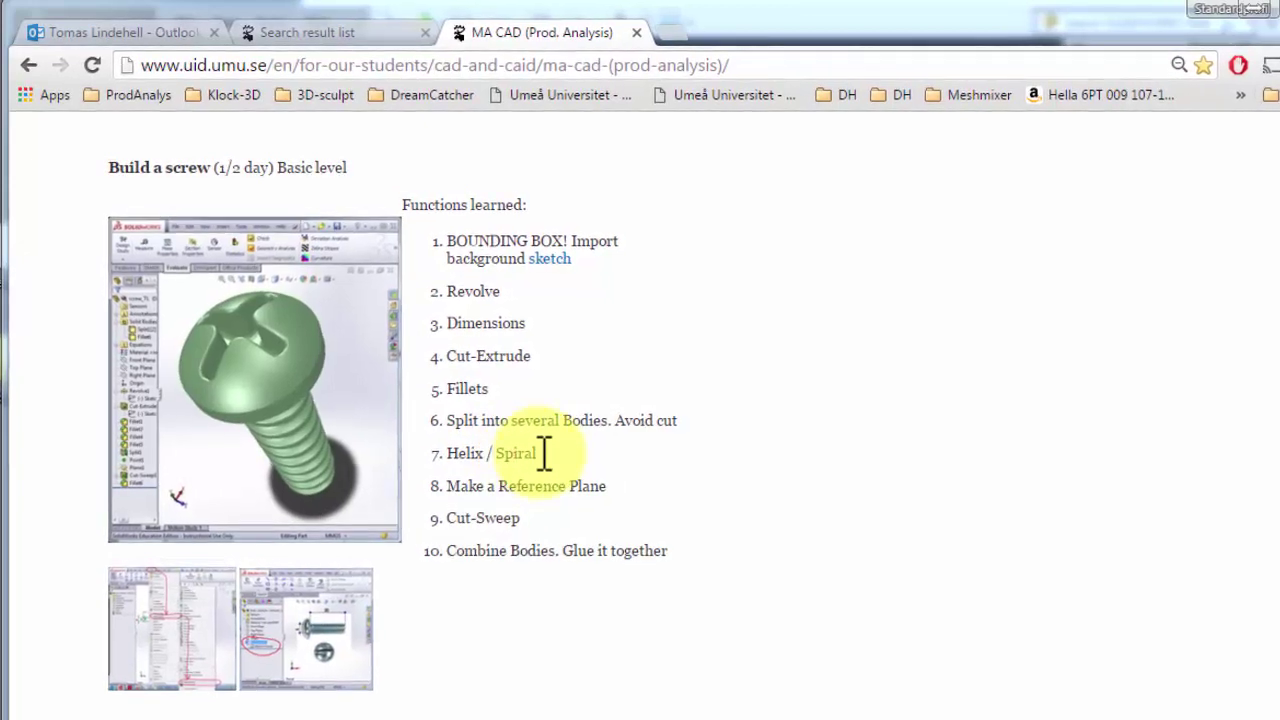
Review the screw exercise's list of functions, including Helix / Spiral, Reference Plane, Cut-Sweep and Bounding Box
{"action": "double_click", "coordinate": [516, 453]}
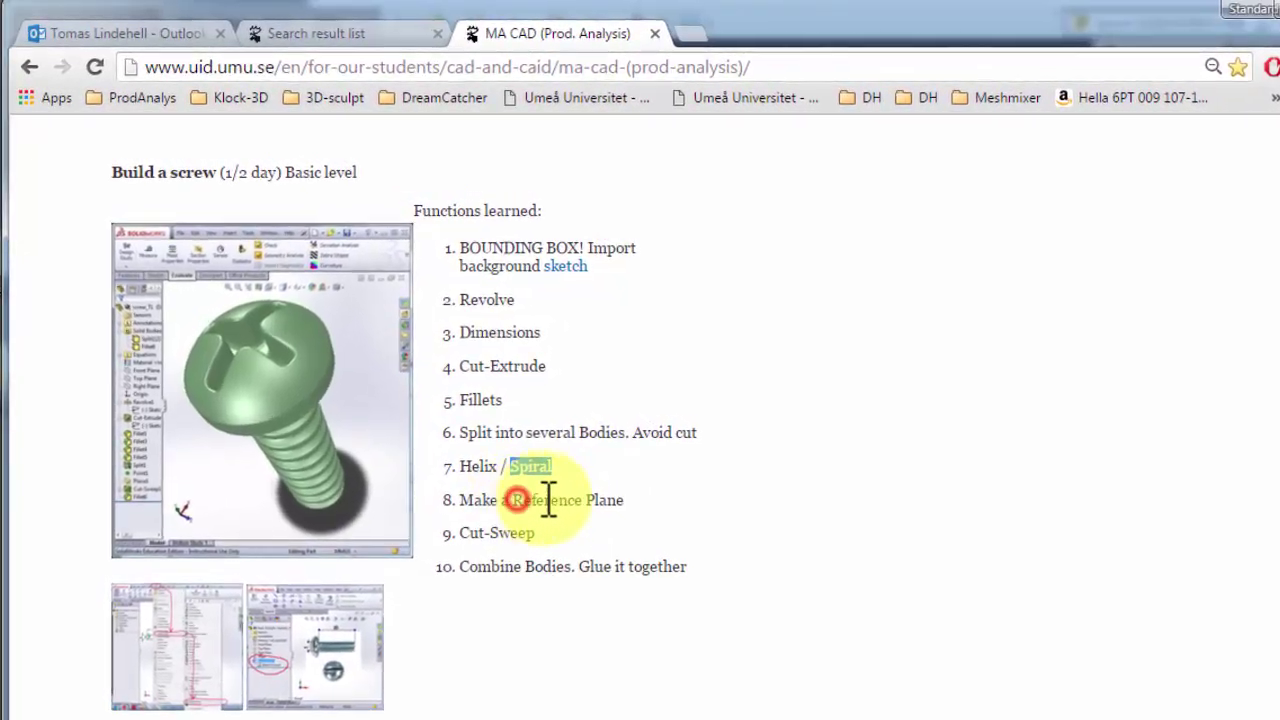
{"action": "left_click_drag", "start_coordinate": [513, 499], "coordinate": [627, 503]}
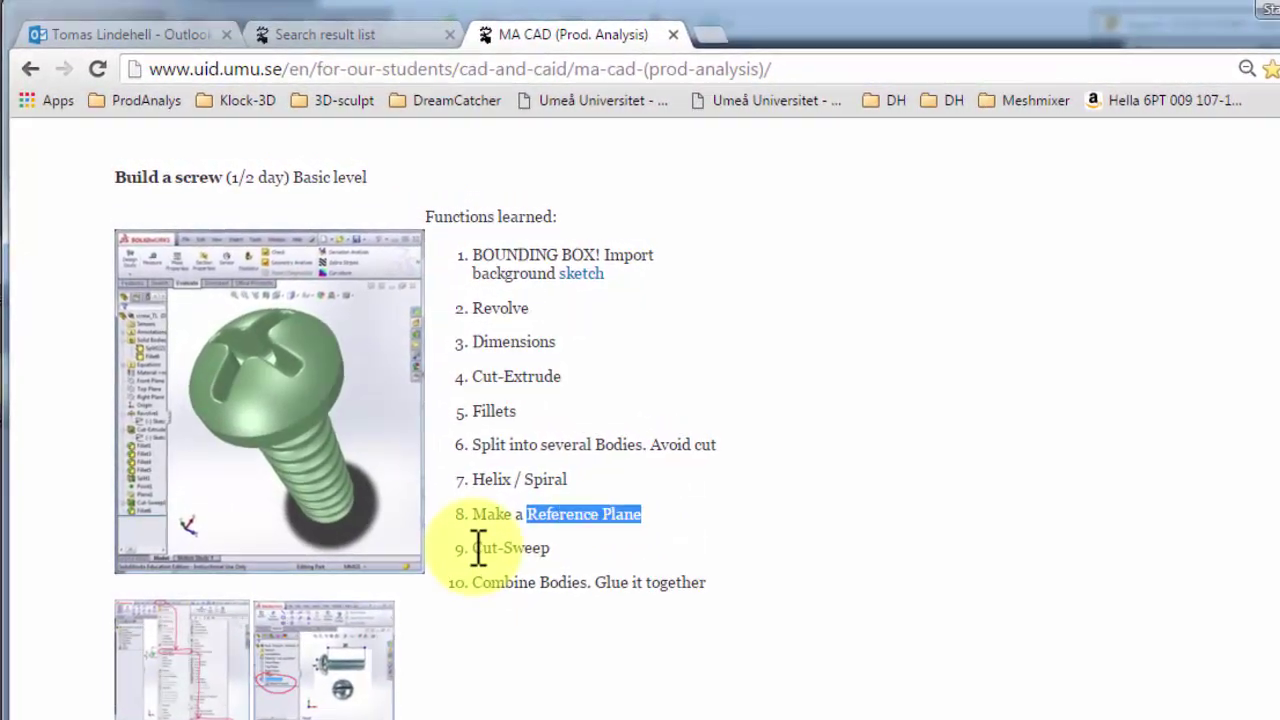
{"action": "left_click_drag", "start_coordinate": [473, 548], "coordinate": [553, 547]}
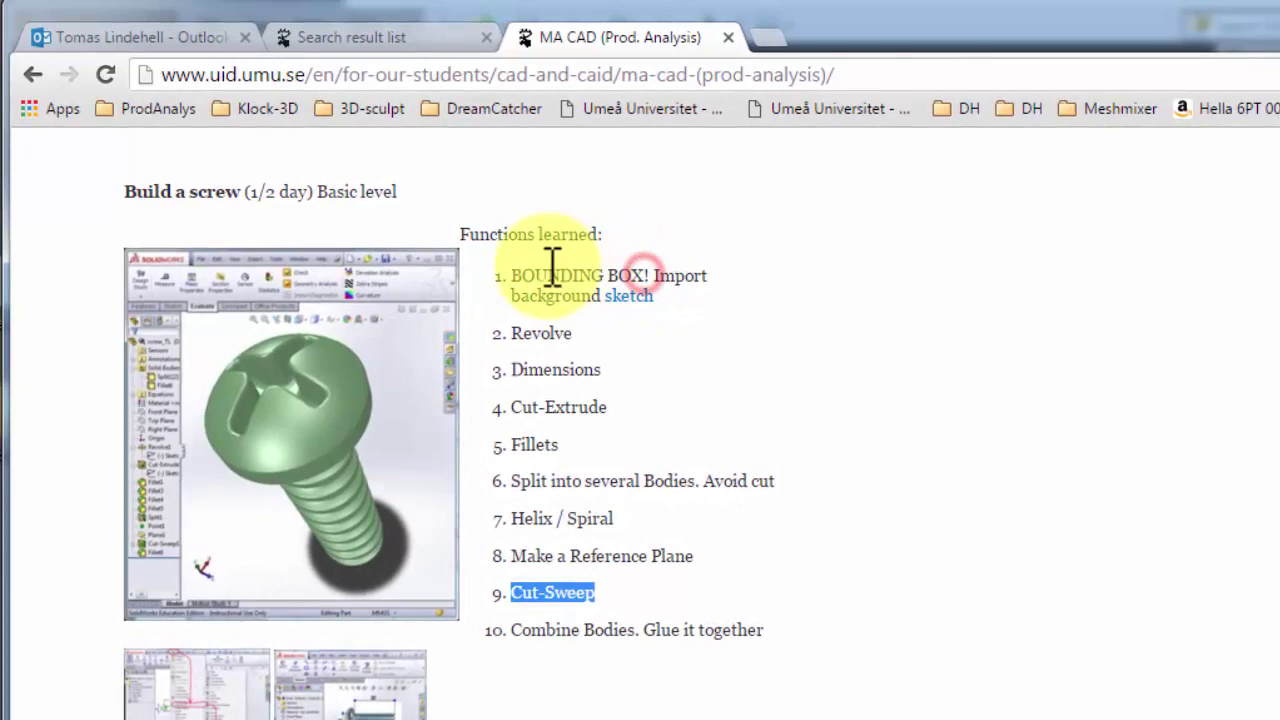
{"action": "left_click_drag", "start_coordinate": [553, 267], "coordinate": [659, 283]}
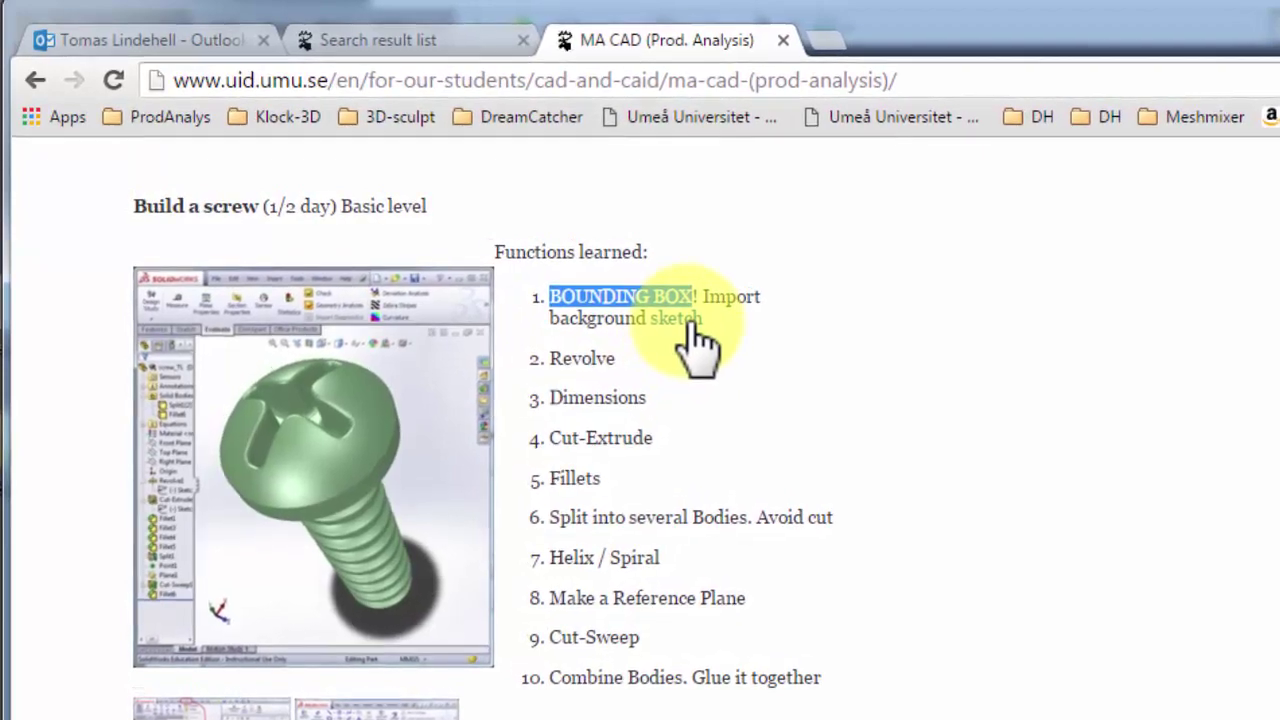
Open the linked background sketch image of the screw and check the SW_Screw folder for its saved copy
{"action": "left_click", "coordinate": [688, 322]}
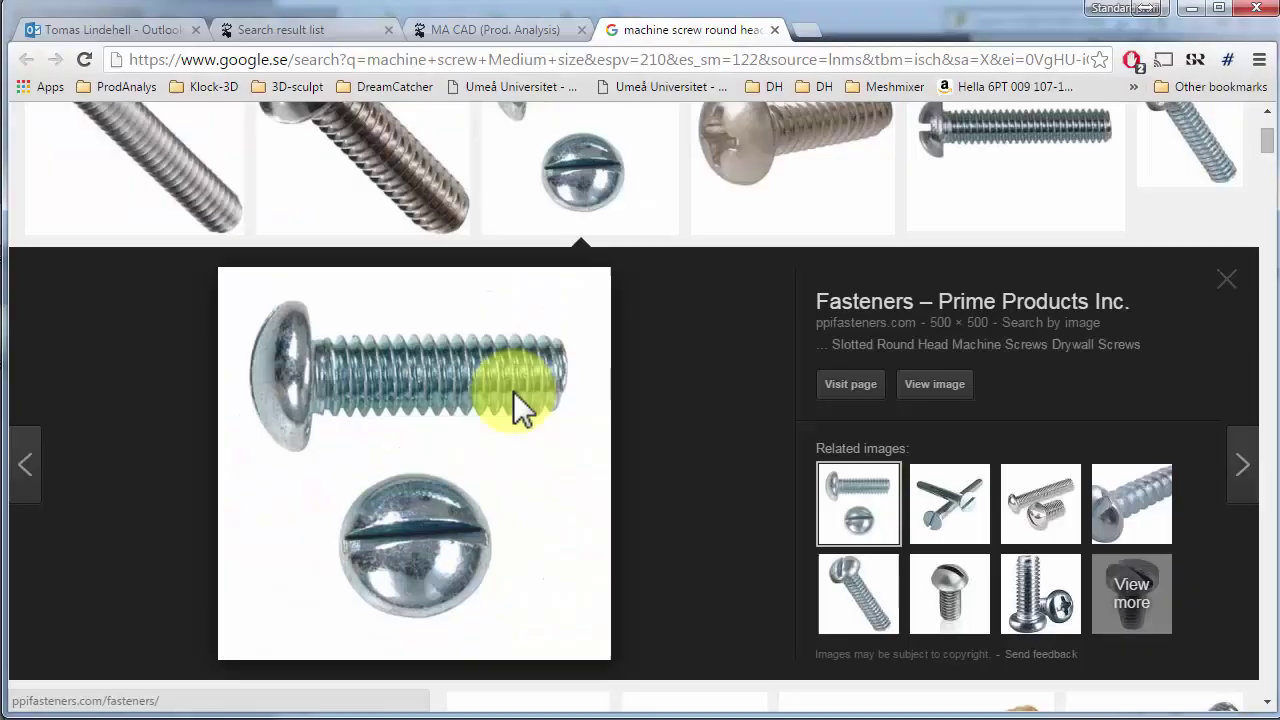
{"action": "right_click", "coordinate": [562, 490]}
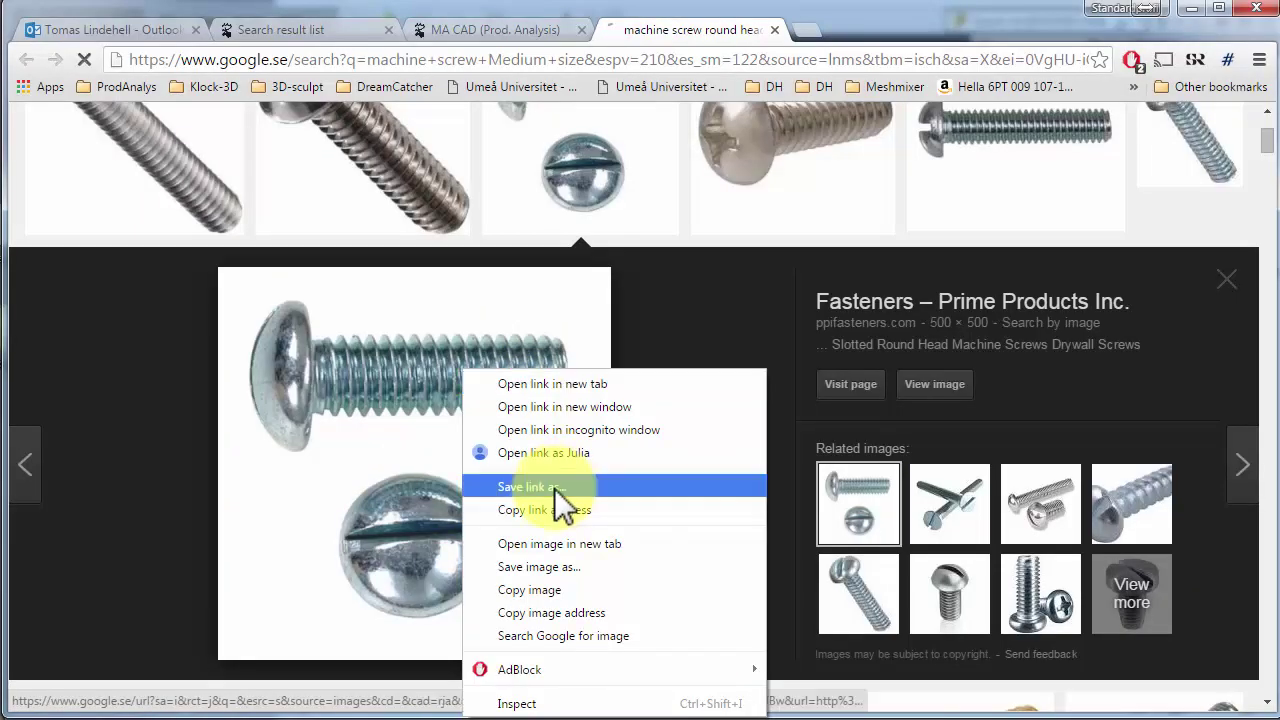
{"action": "left_click", "coordinate": [576, 566]}
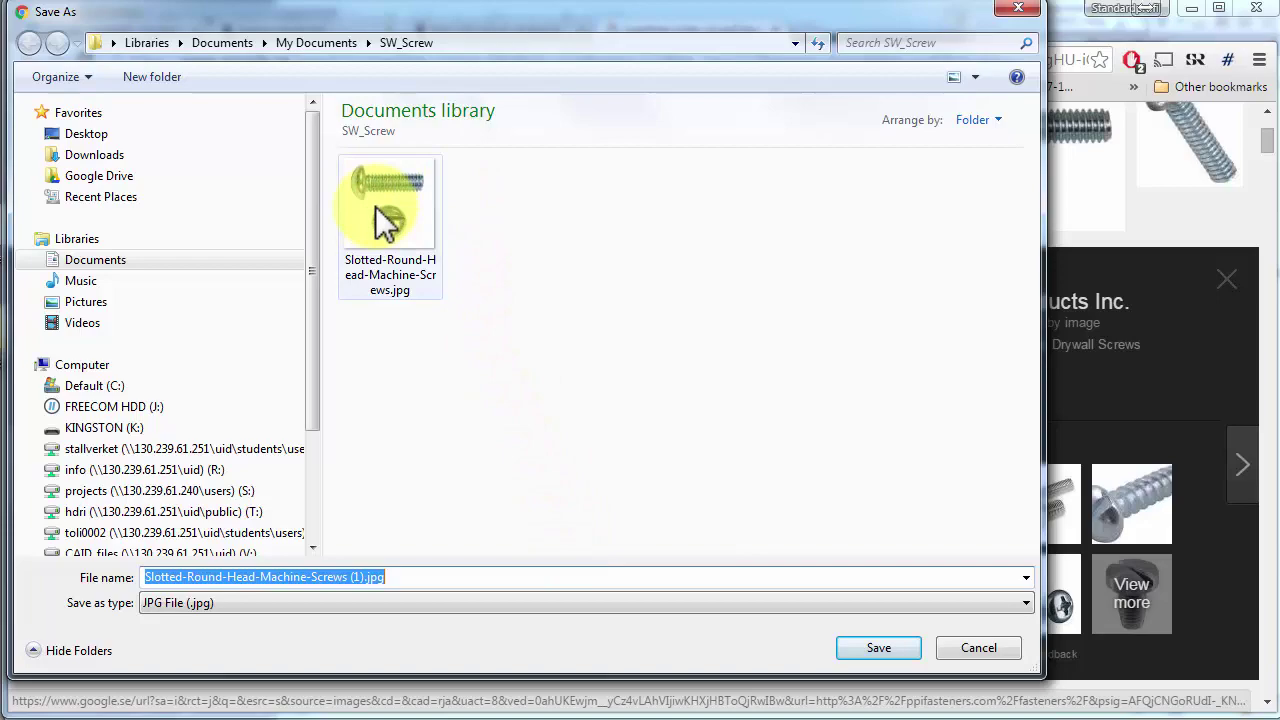
{"action": "left_click", "coordinate": [952, 650]}
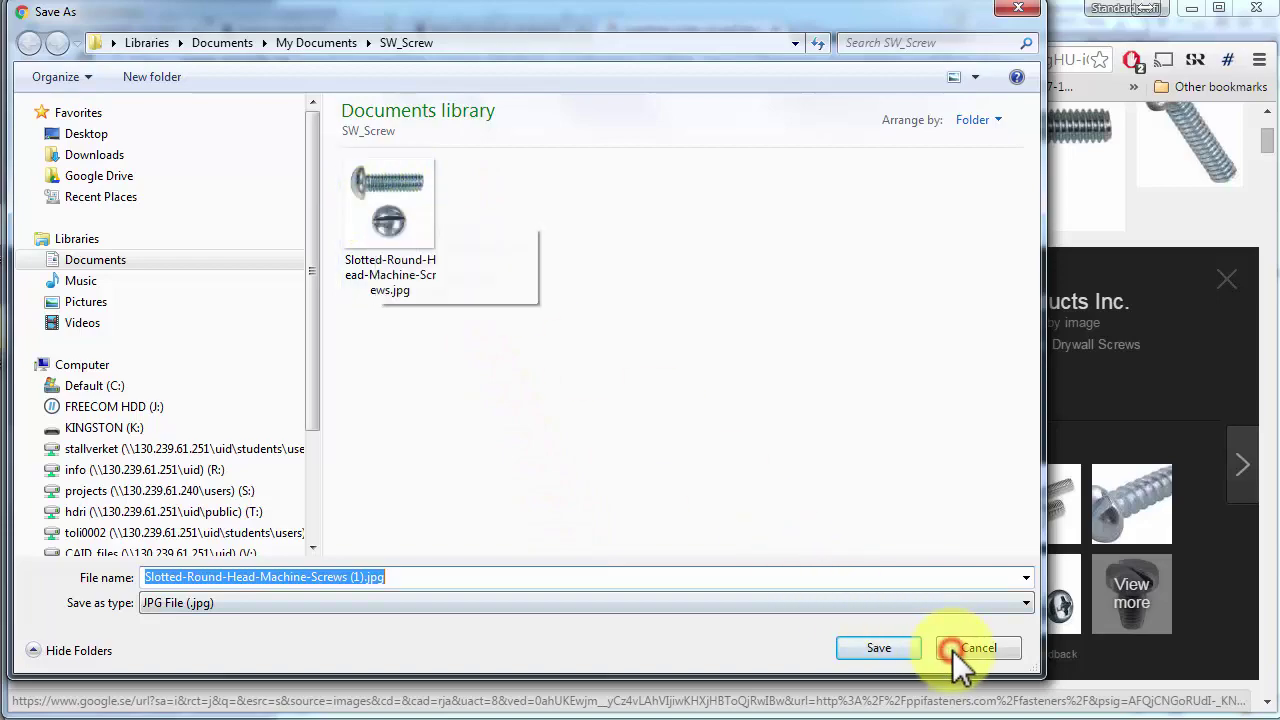
Switch to SOLIDWORKS and create a new part document
{"action": "key", "text": "alt+Tab"}
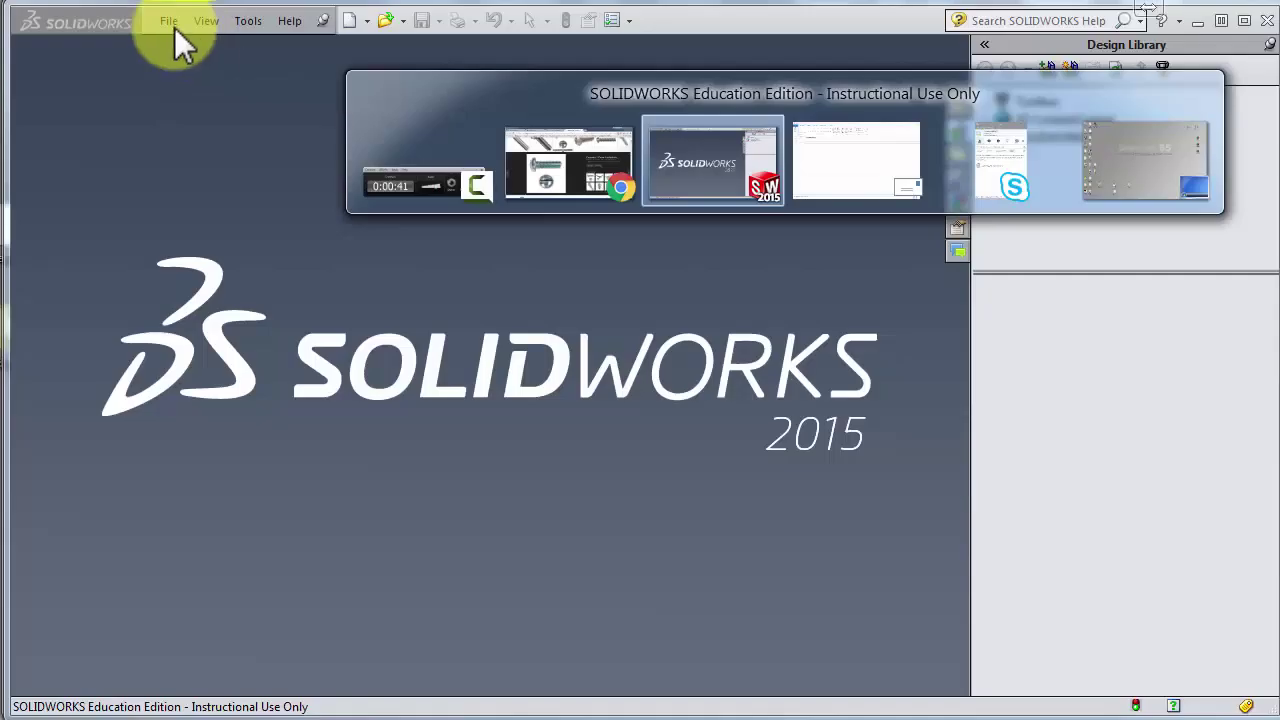
{"action": "left_click", "coordinate": [173, 27]}
{"action": "left_click", "coordinate": [170, 22]}
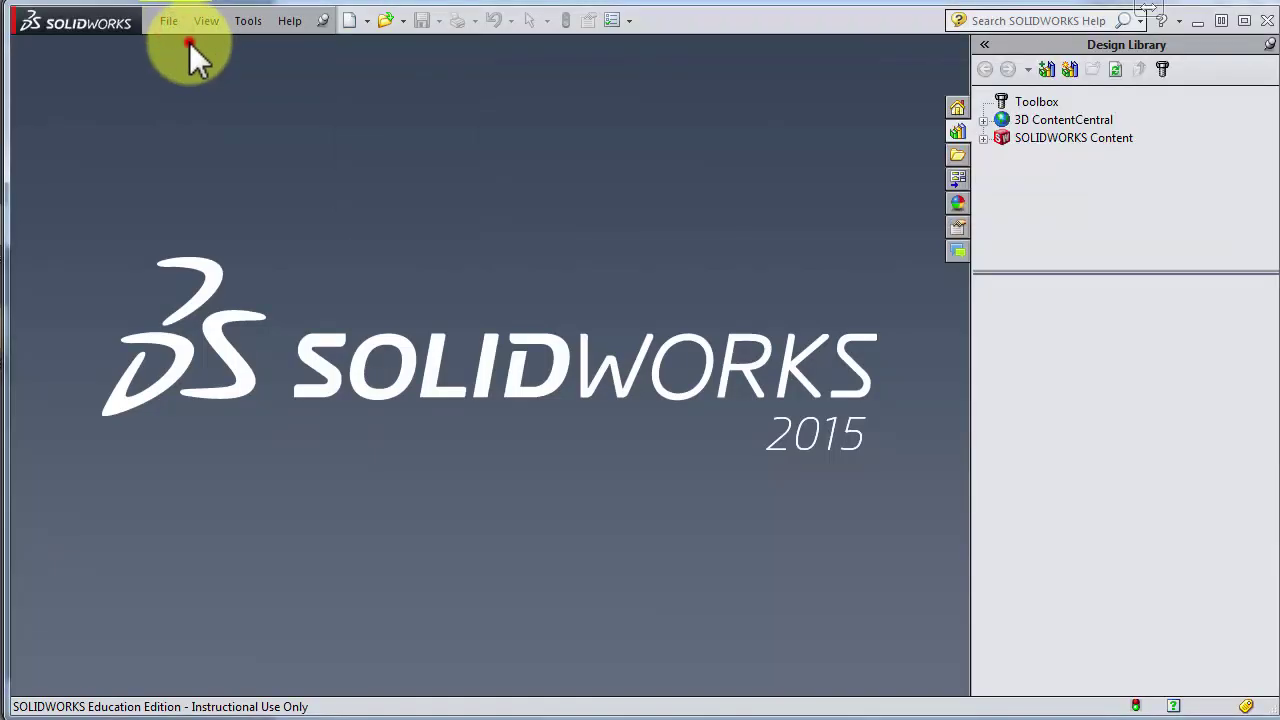
{"action": "left_click", "coordinate": [192, 46]}
{"action": "double_click", "coordinate": [278, 166]}
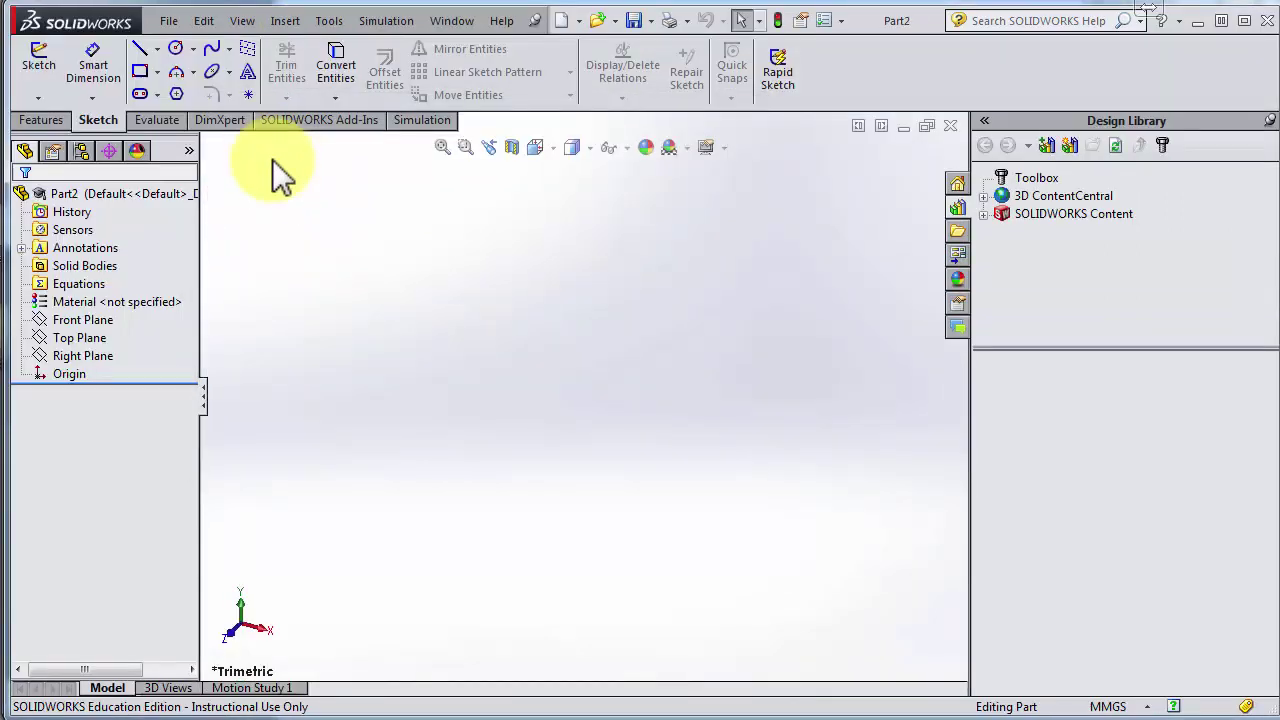
Save the part as Screw.SLDPRT in the SW_Screw folder, replacing the existing file
{"action": "left_click", "coordinate": [172, 22]}
{"action": "mouse_move", "coordinate": [186, 26]}
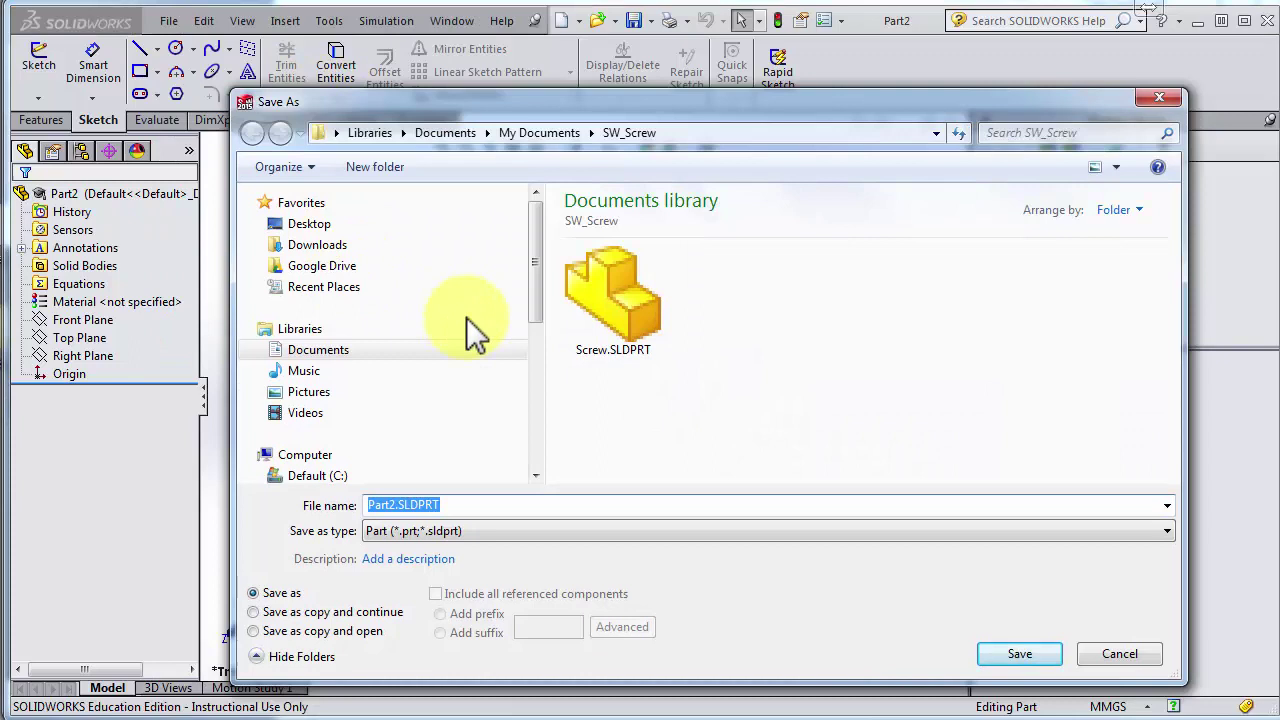
{"action": "left_click", "coordinate": [529, 329]}
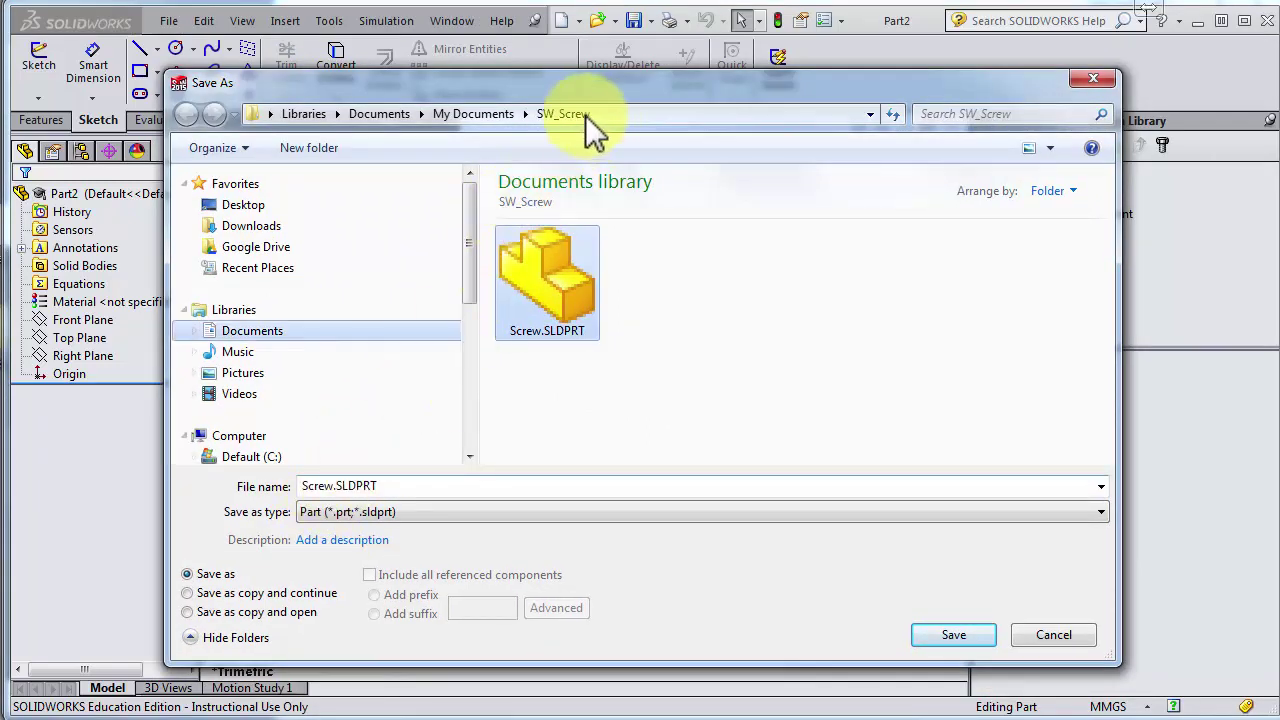
{"action": "left_click", "coordinate": [545, 114]}
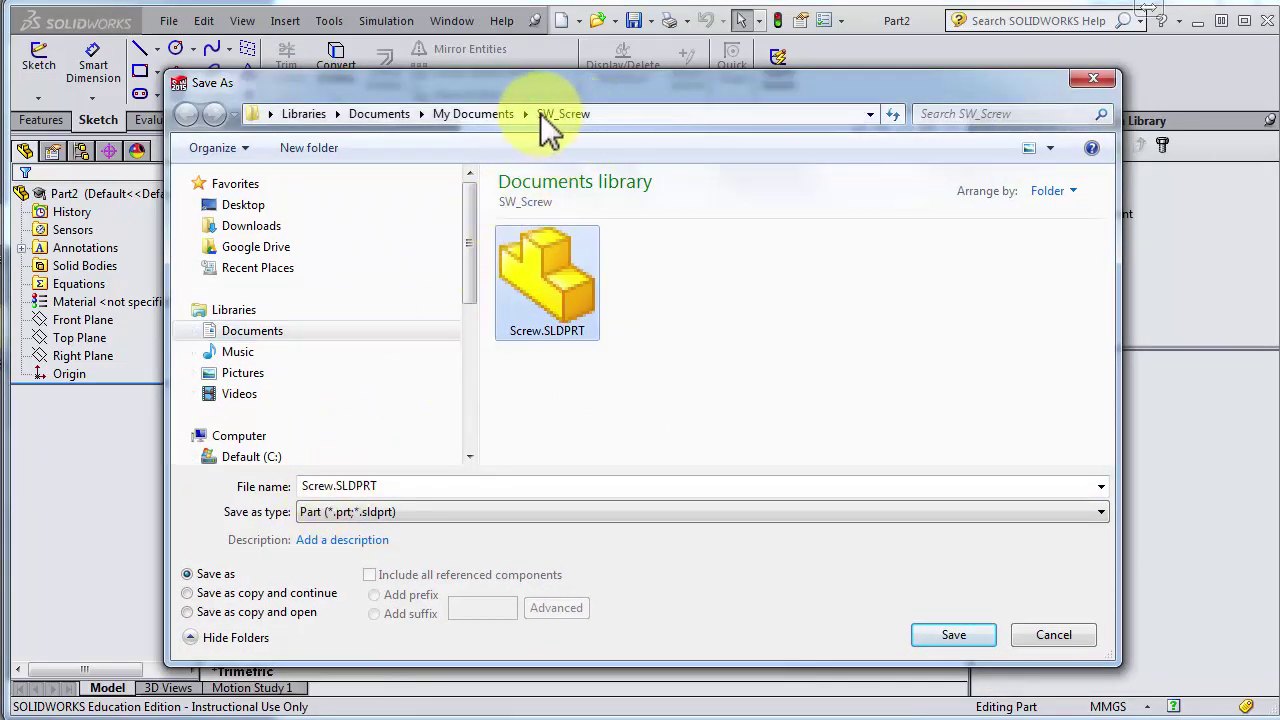
{"action": "left_click", "coordinate": [925, 636]}
{"action": "left_click", "coordinate": [833, 153]}
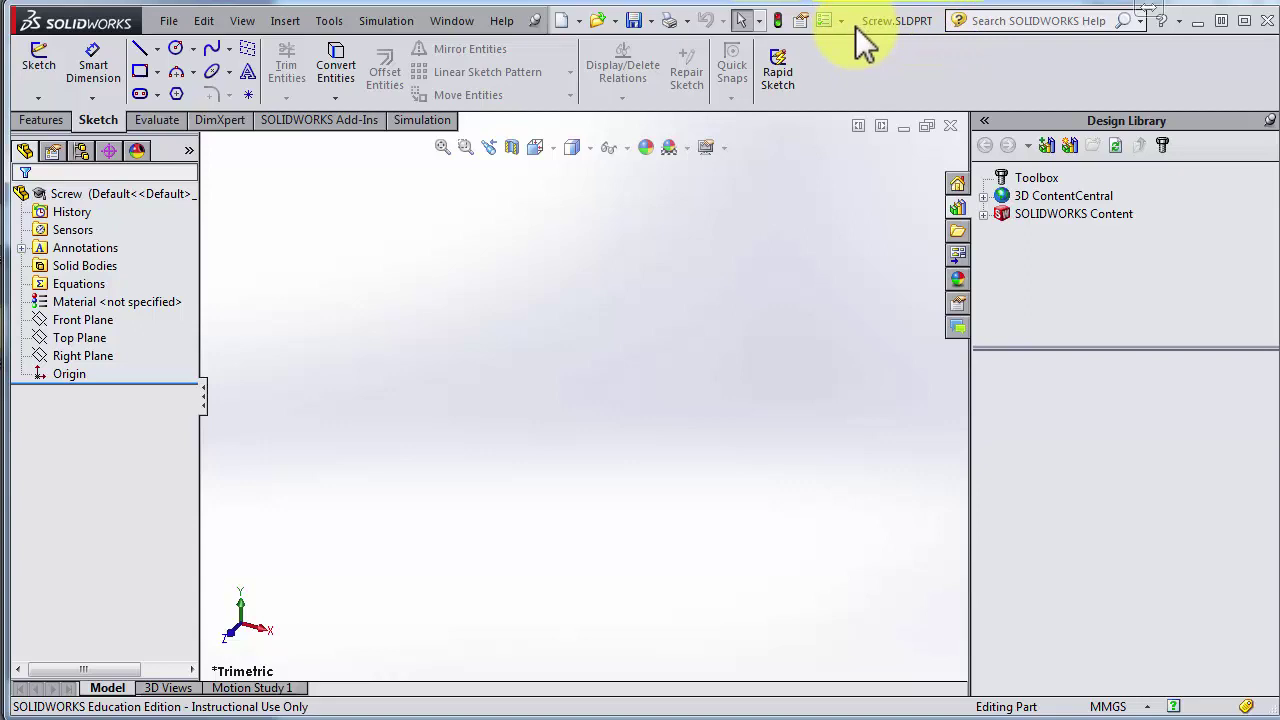
{"action": "mouse_move", "coordinate": [853, 20]}
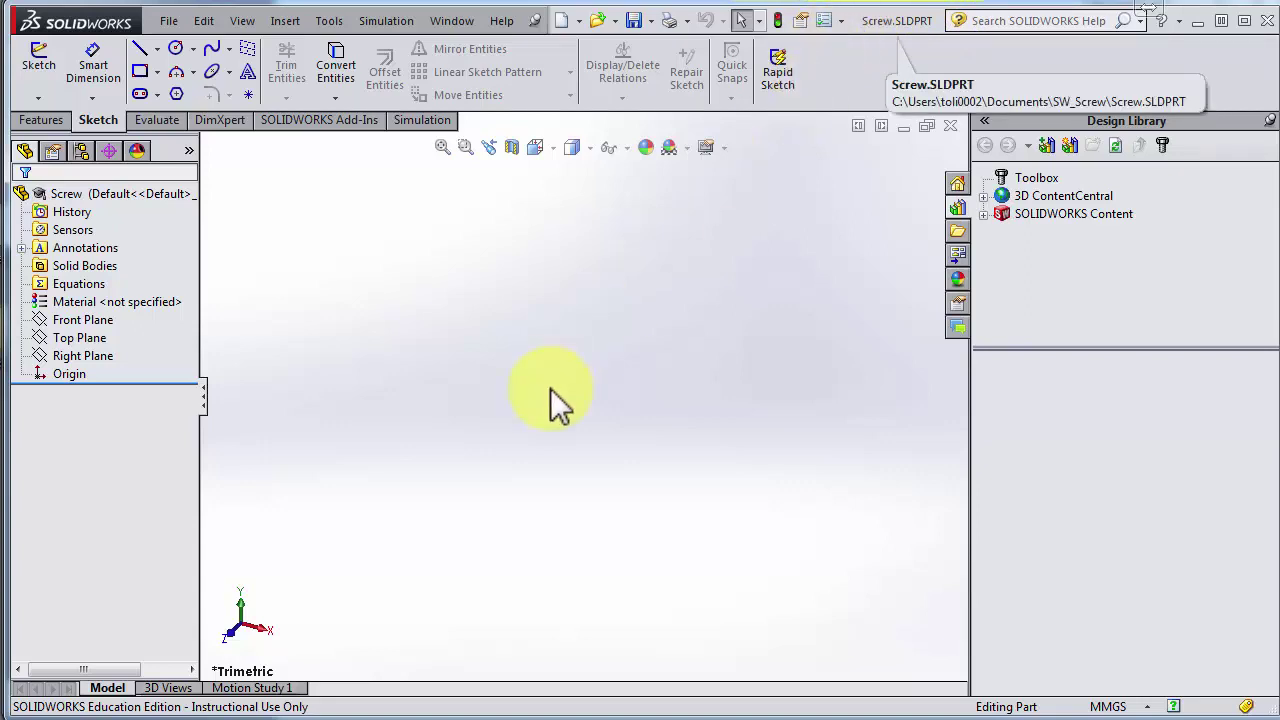
Start a sketch on the Front Plane and draw a corner rectangle about 129 mm wide around the origin
{"action": "left_click", "coordinate": [101, 306]}
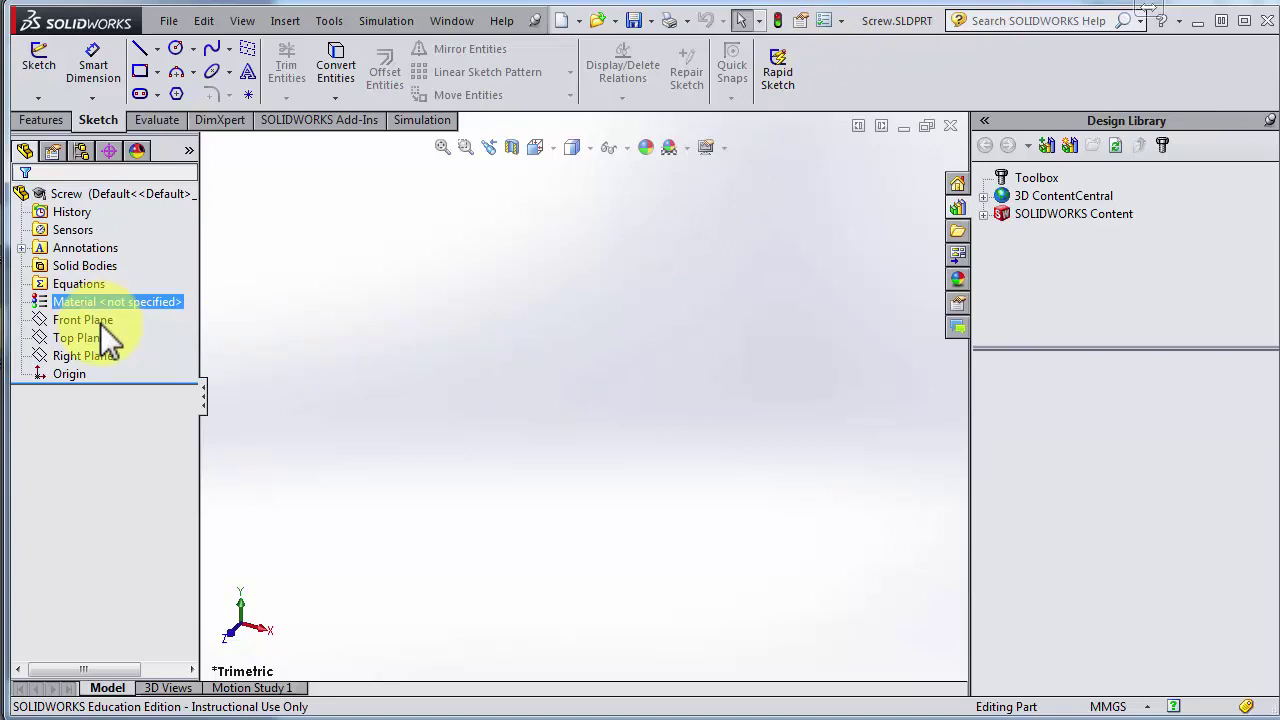
{"action": "left_click", "coordinate": [100, 322]}
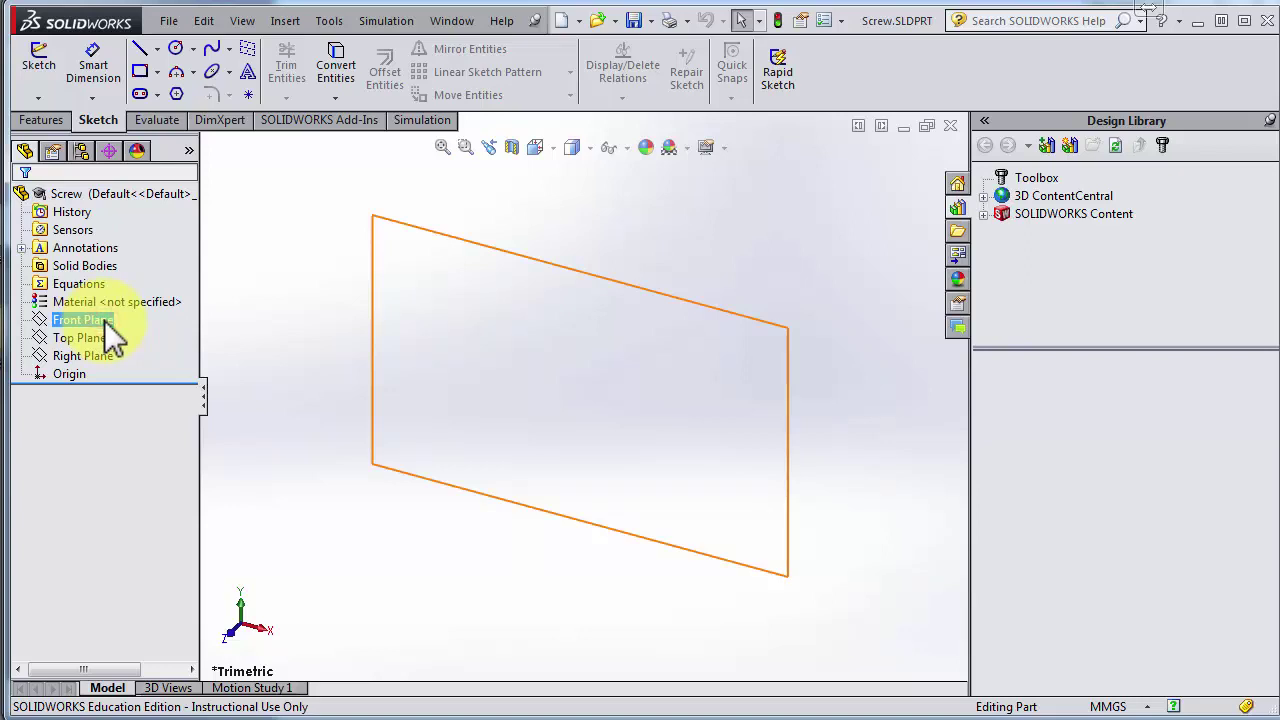
{"action": "left_click", "coordinate": [40, 56]}
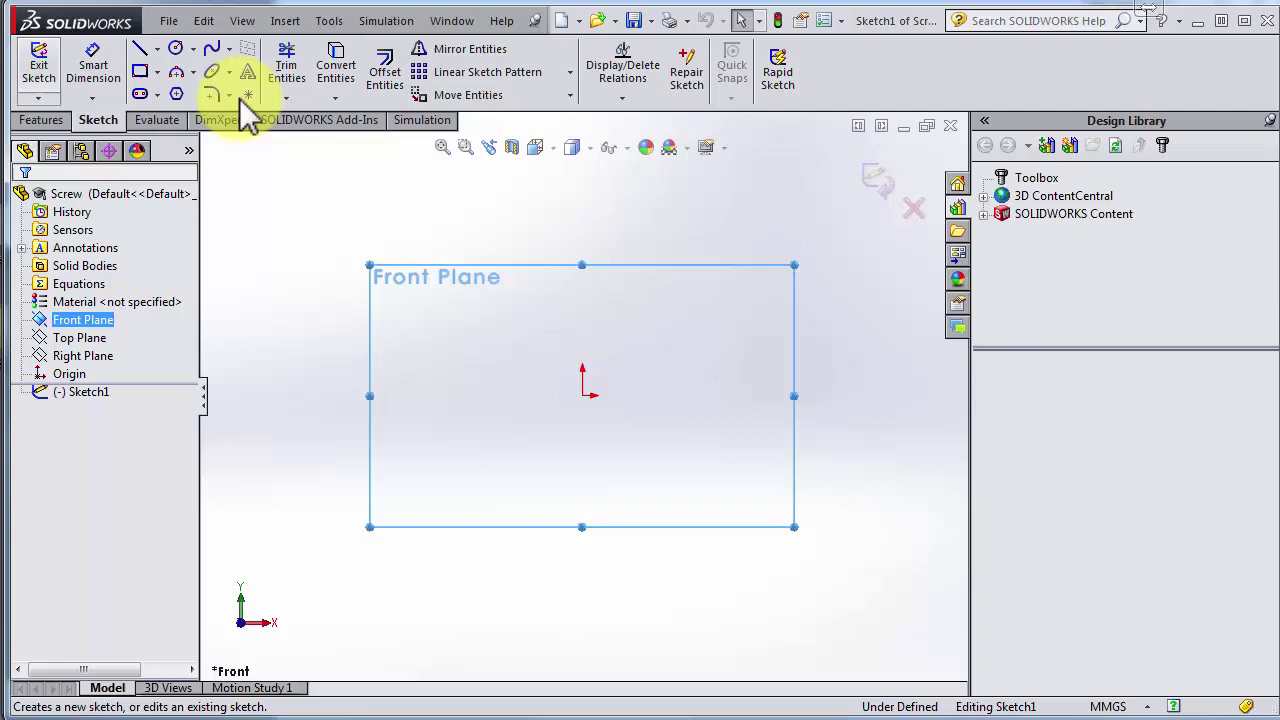
{"action": "left_click", "coordinate": [141, 72]}
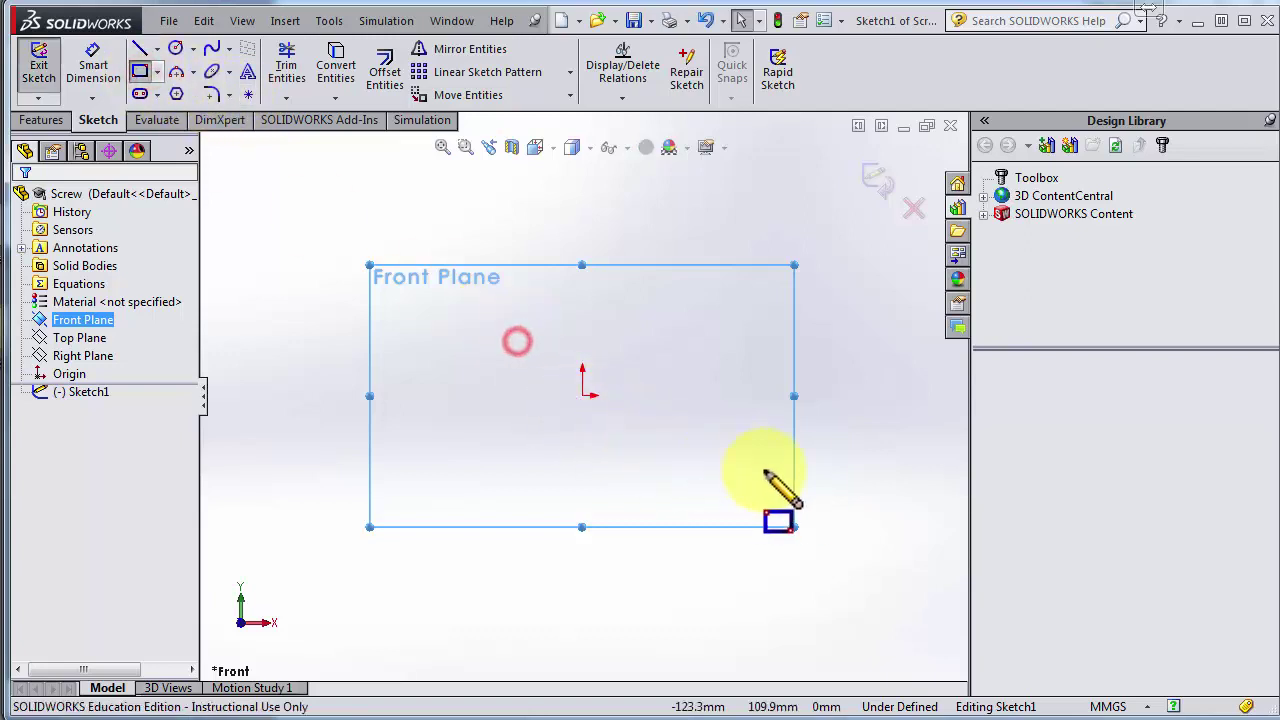
{"action": "left_click", "coordinate": [516, 333]}
{"action": "left_click", "coordinate": [823, 472]}
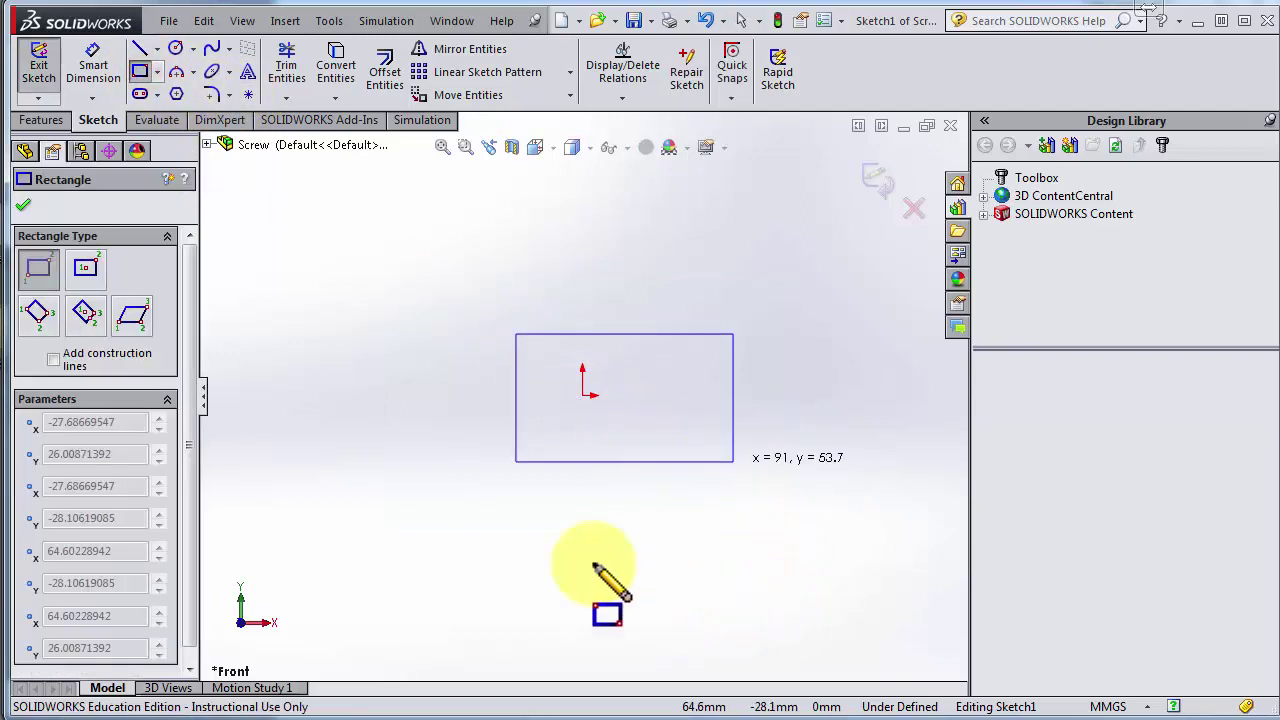
Dimension the rectangle's bottom edge and set its length to 20 mm
{"action": "left_click", "coordinate": [112, 51]}
{"action": "left_click", "coordinate": [112, 52]}
{"action": "left_click", "coordinate": [751, 472]}
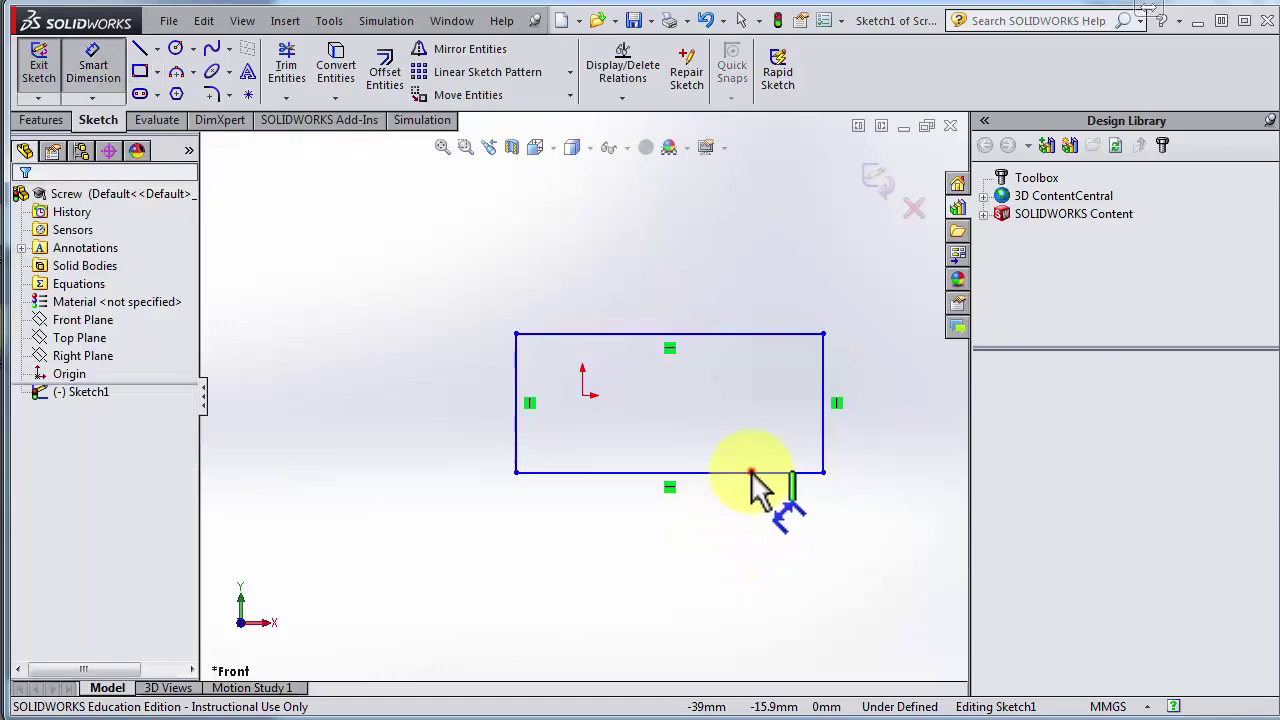
{"action": "left_click", "coordinate": [663, 563]}
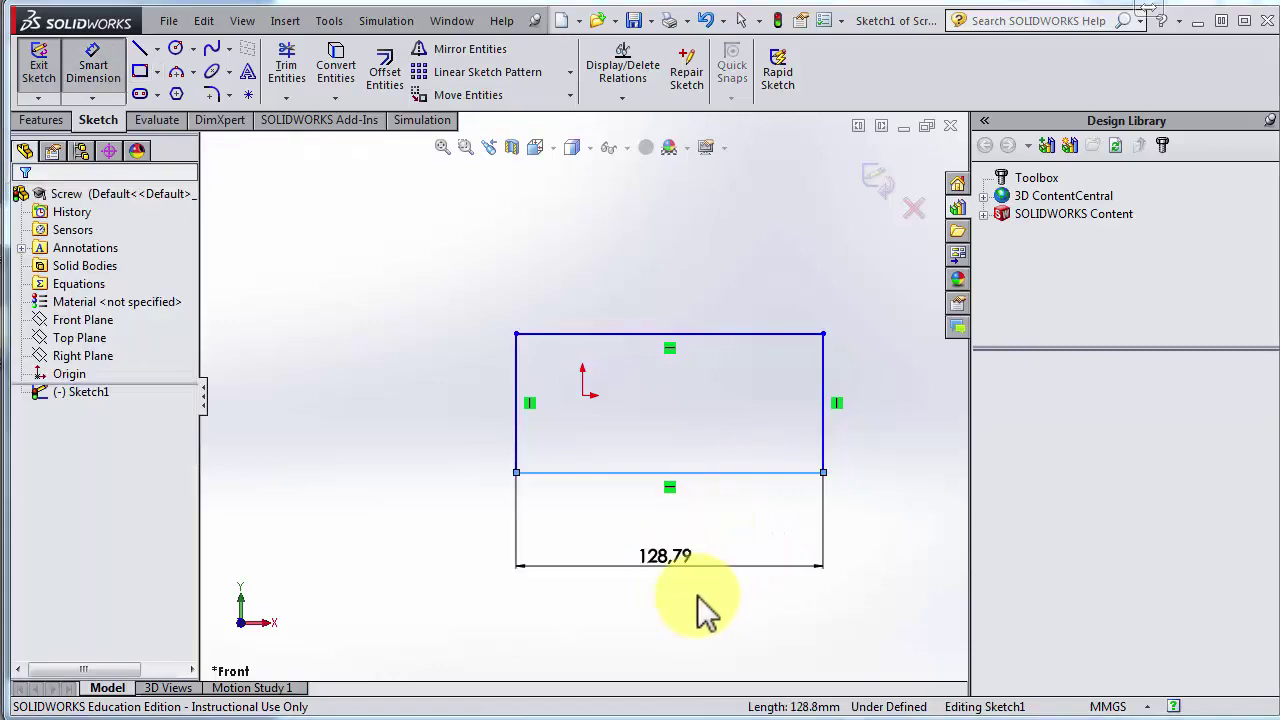
{"action": "type", "text": "20"}
{"action": "key", "text": "Return"}
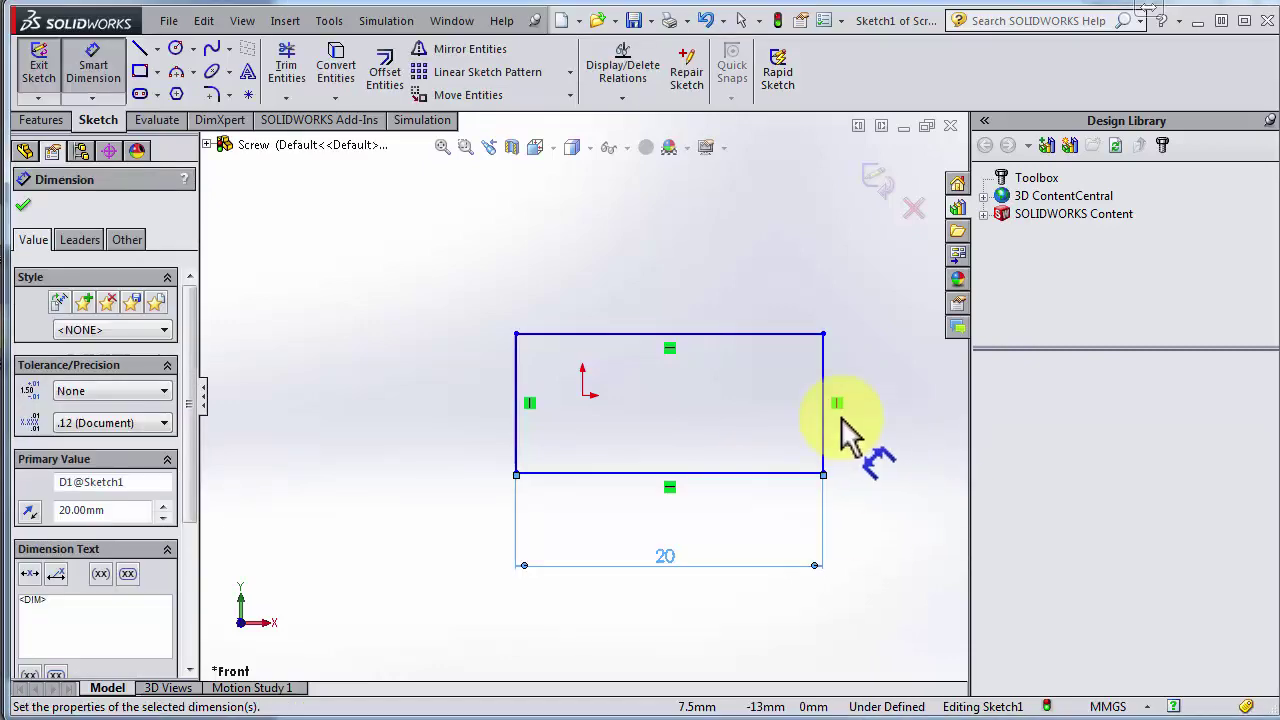
Dimension the rectangle's right edge and set its height to 6 mm
{"action": "left_click", "coordinate": [823, 420]}
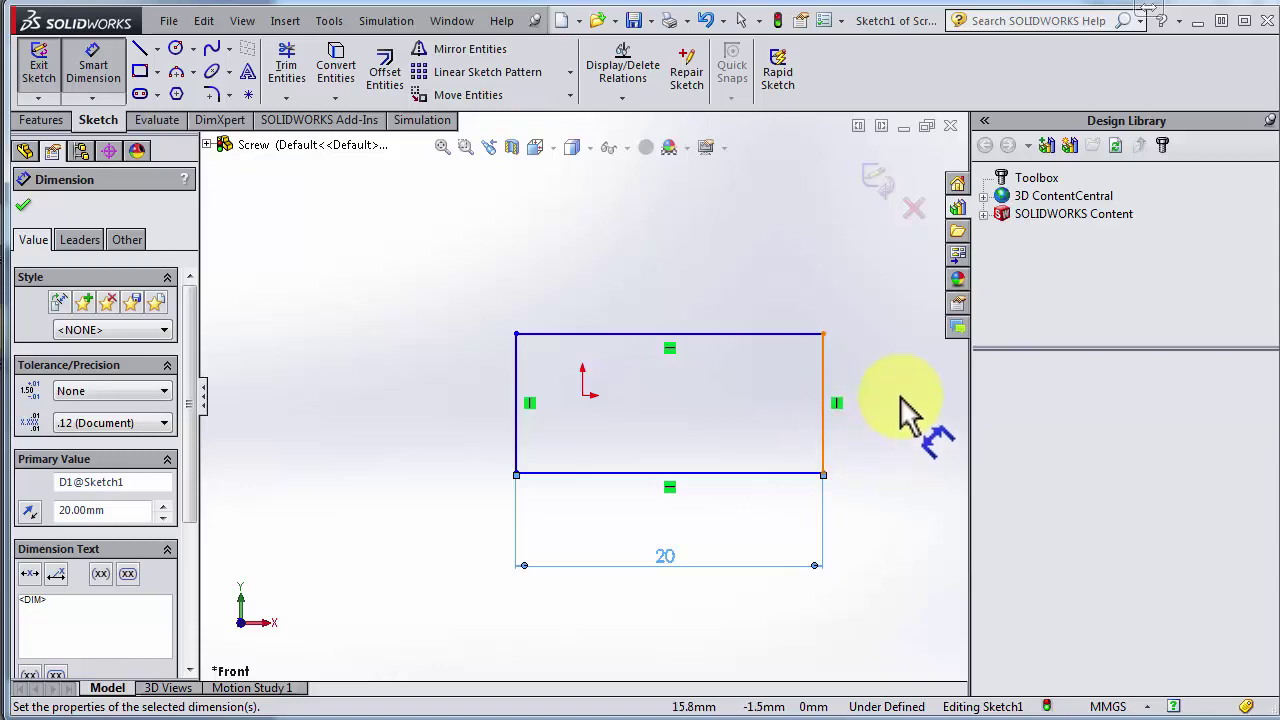
{"action": "left_click", "coordinate": [901, 403]}
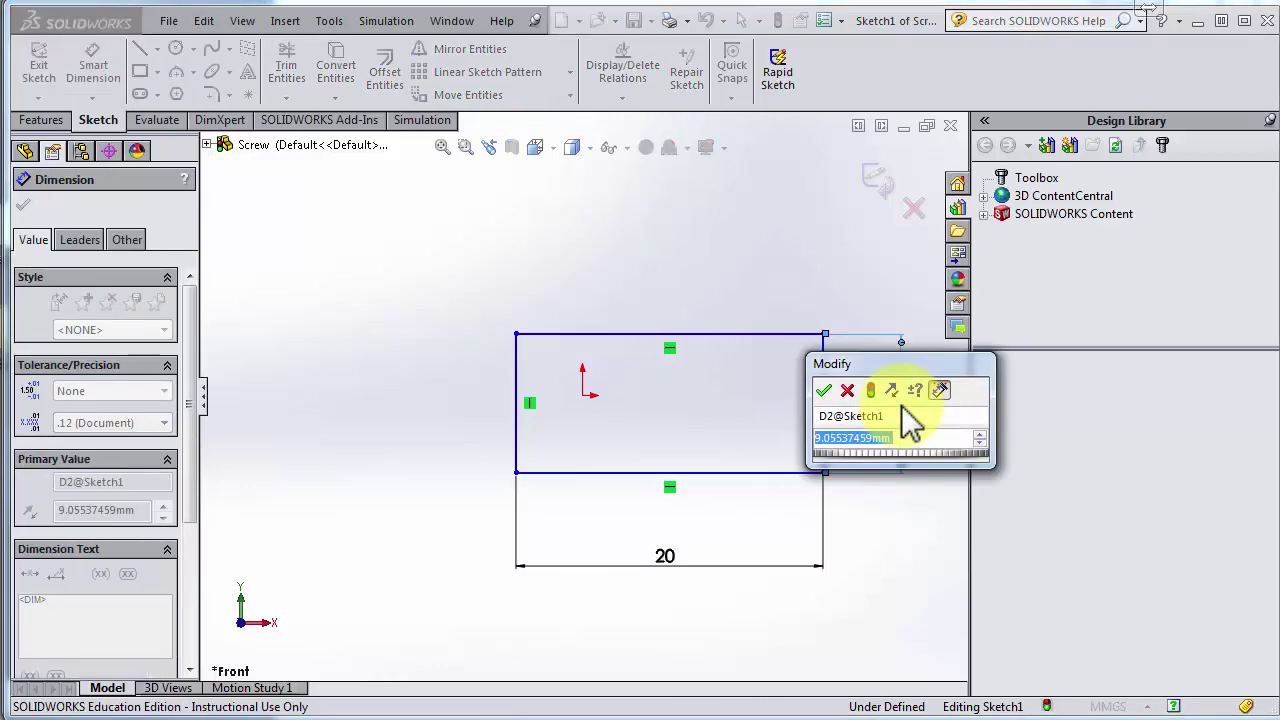
{"action": "type", "text": "6"}
{"action": "key", "text": "Return"}
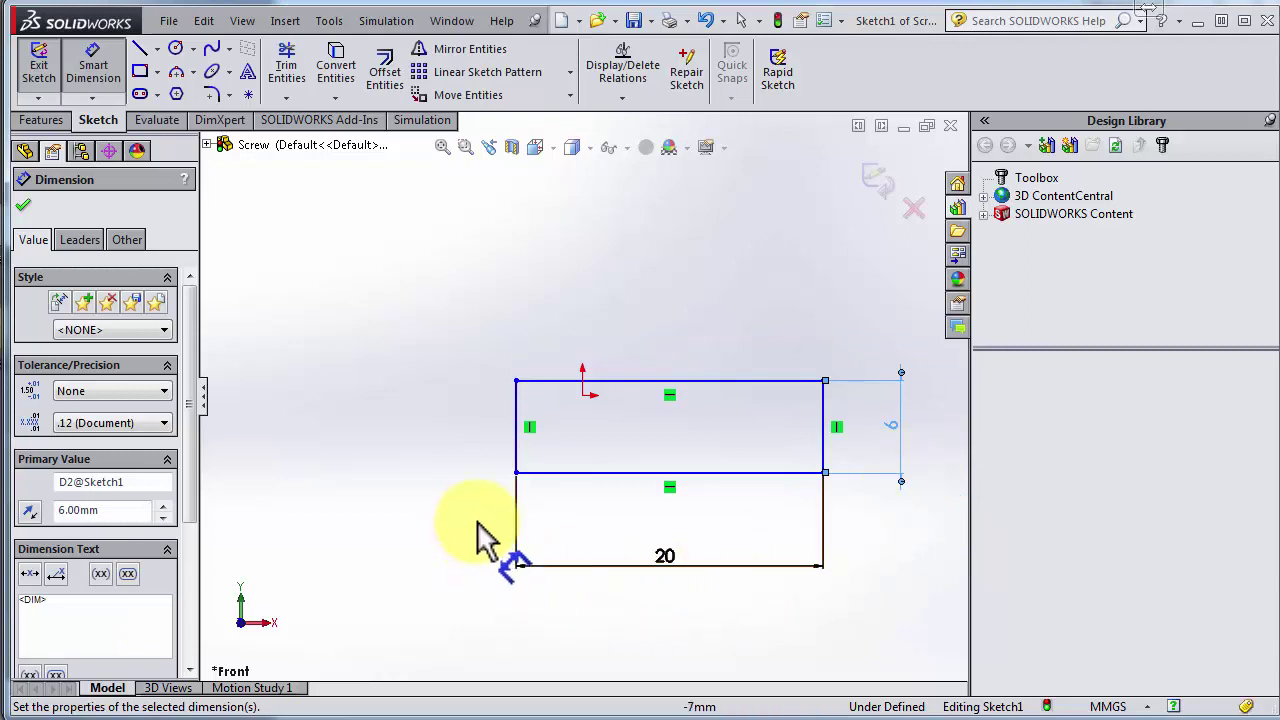
{"action": "key", "text": "Escape"}
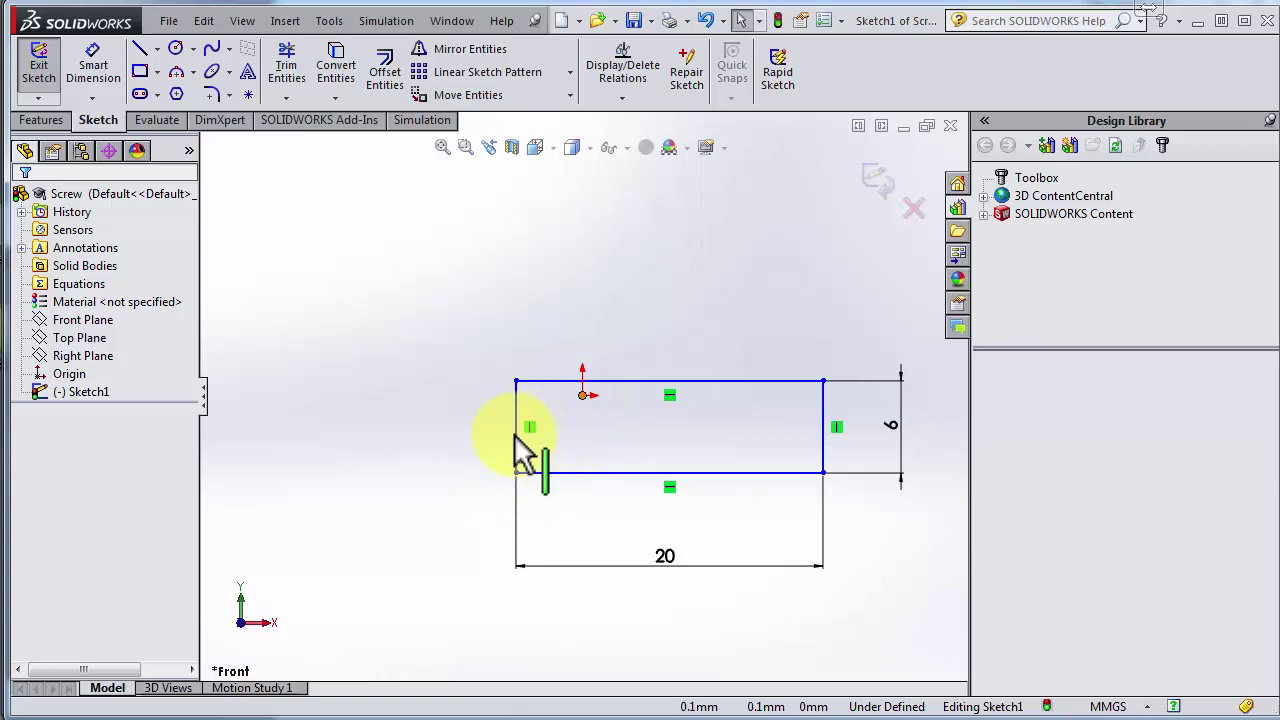
Make the midpoint of the rectangle's left edge coincident with the origin
{"action": "right_click", "coordinate": [517, 437]}
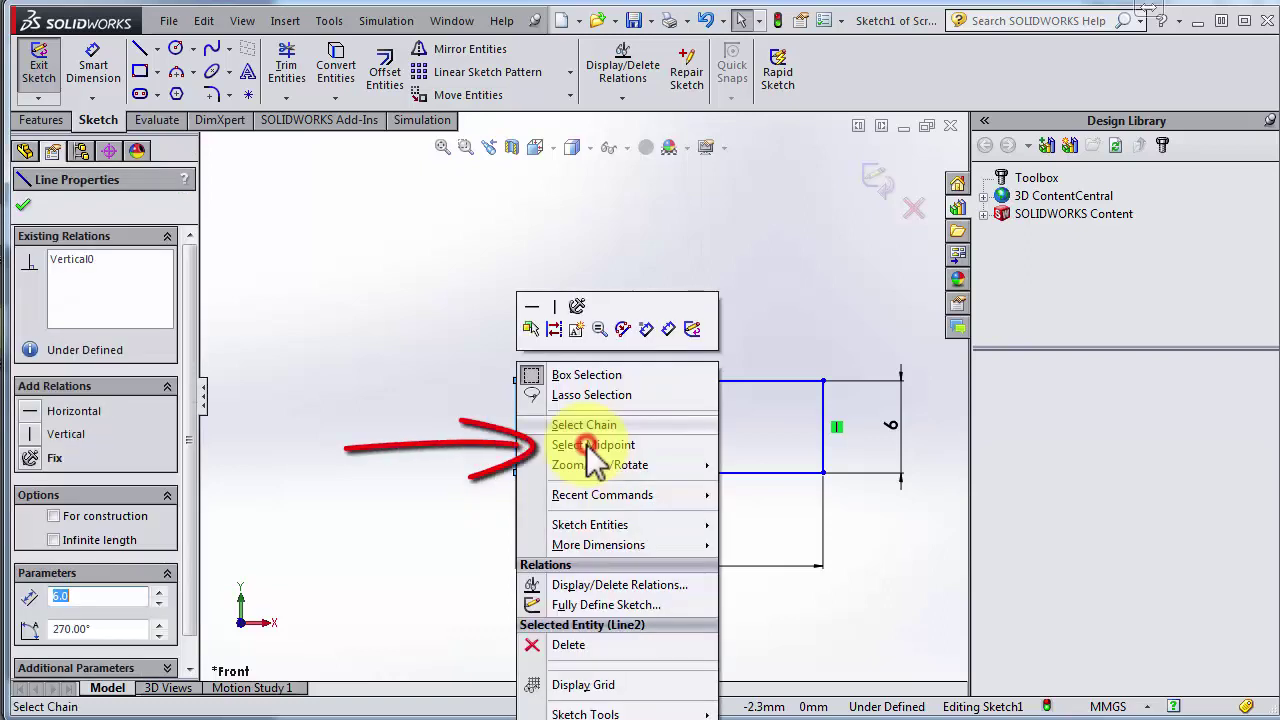
{"action": "left_click", "coordinate": [592, 445]}
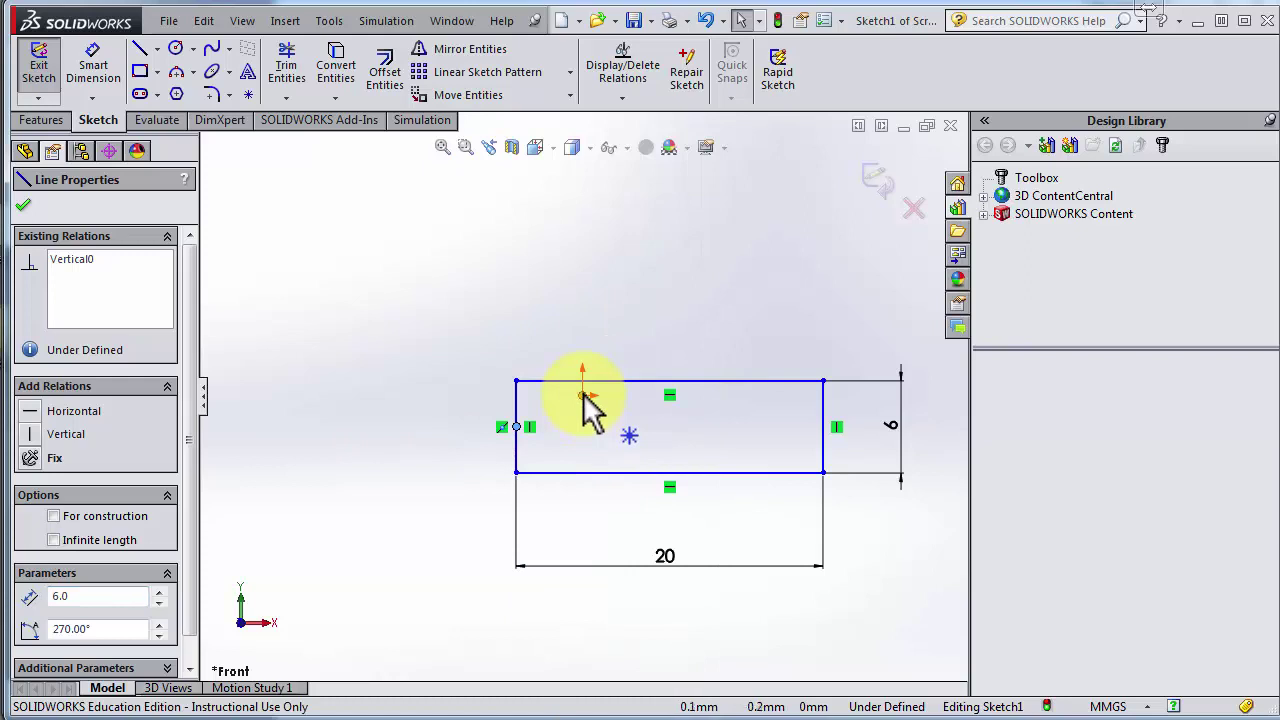
{"action": "left_click", "coordinate": [583, 395], "text": "ctrl"}
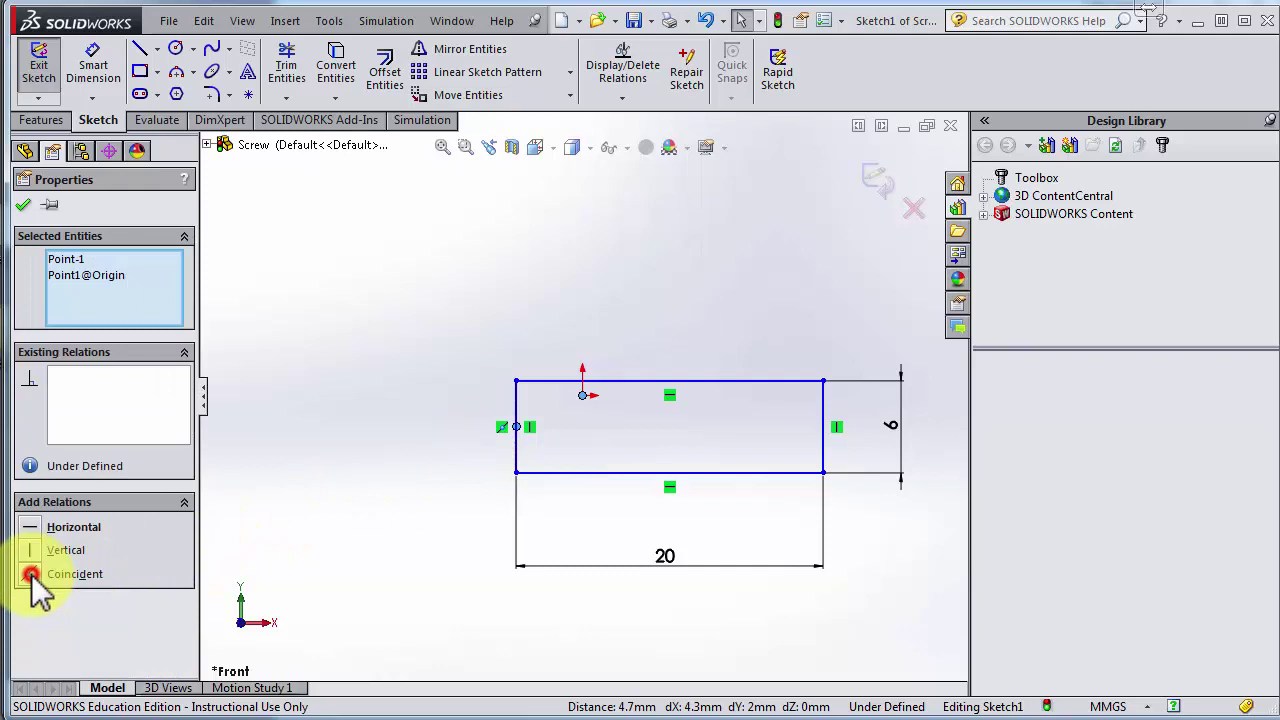
{"action": "left_click", "coordinate": [40, 575]}
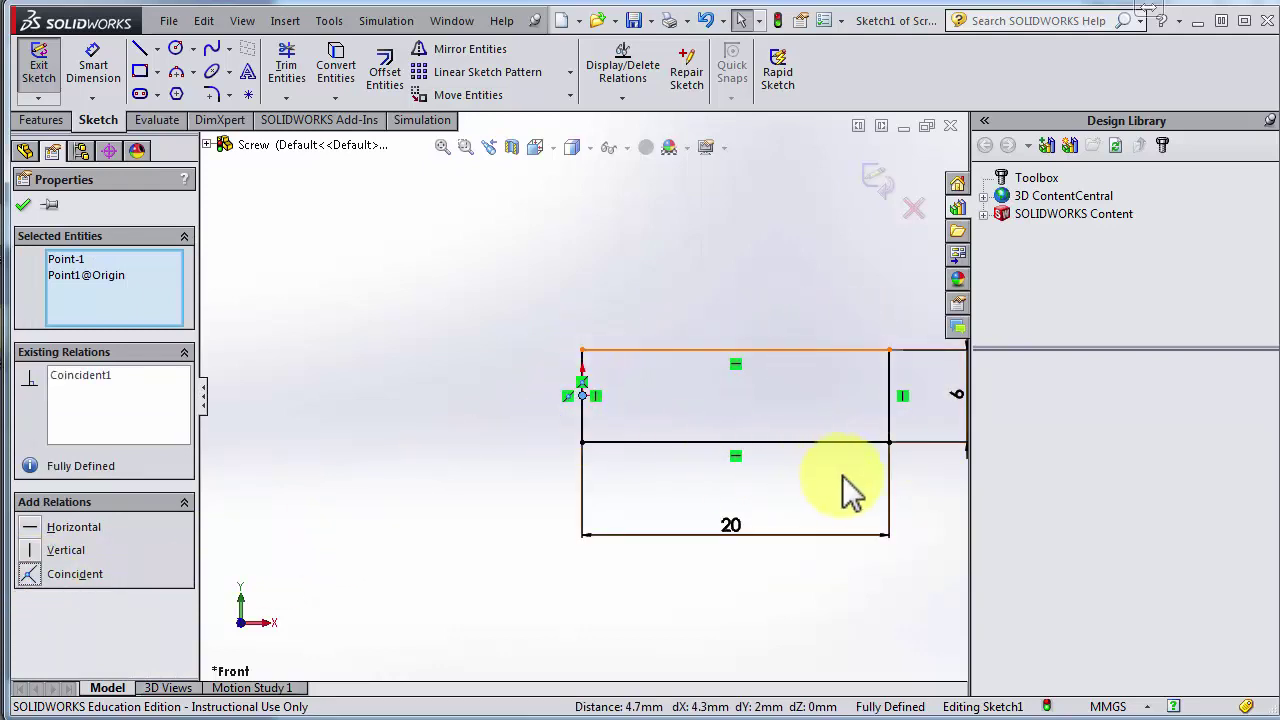
{"action": "left_click", "coordinate": [20, 206]}
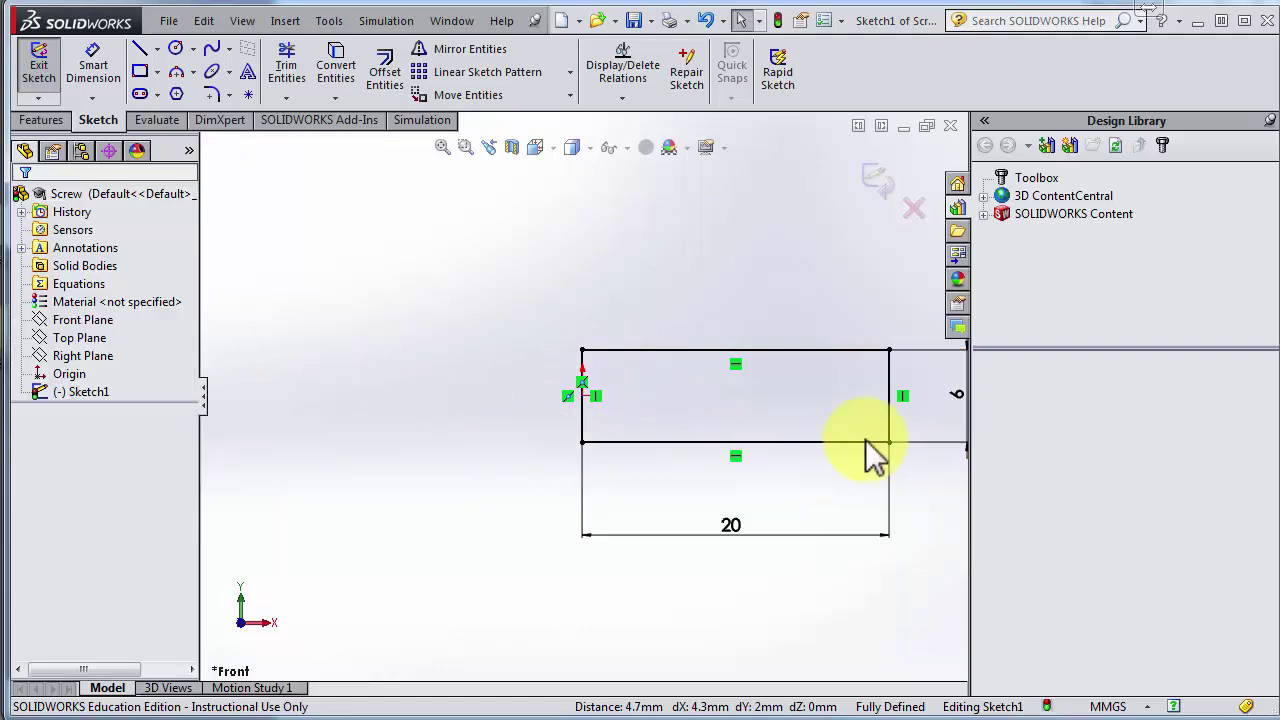
{"action": "scroll", "coordinate": [830, 415], "scroll_direction": "up", "scroll_amount": 2}
{"action": "scroll", "coordinate": [713, 408], "scroll_direction": "down", "scroll_amount": 1}
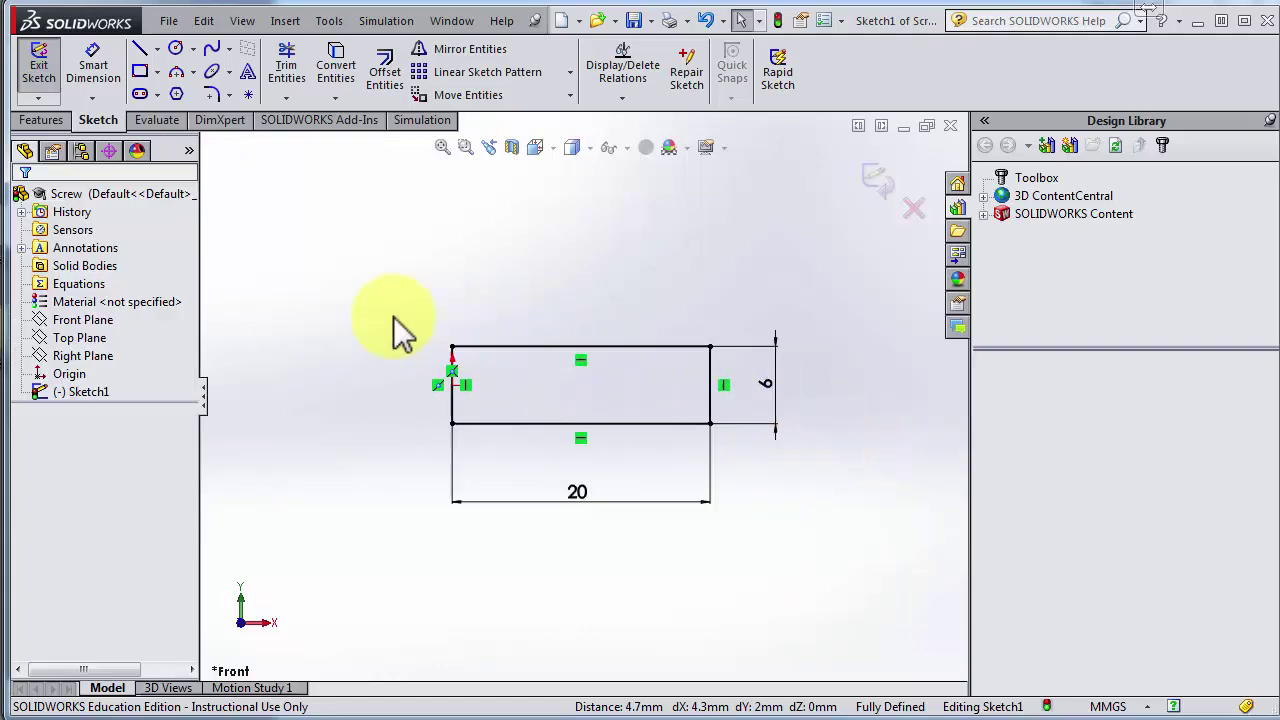
{"action": "scroll", "coordinate": [815, 560], "scroll_direction": "down", "scroll_amount": 1}
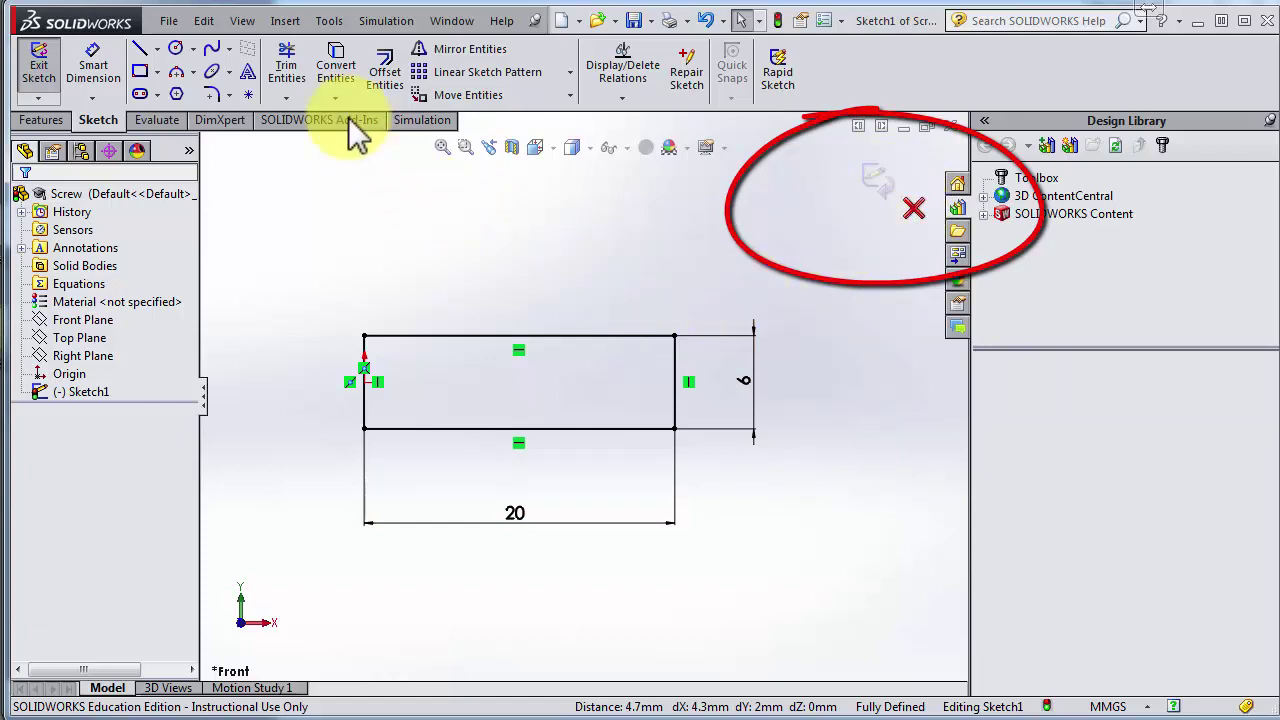
Insert Slotted-Round-Head-Machine-Screws.jpg as a sketch picture in the bounding-box sketch
{"action": "left_click", "coordinate": [327, 21]}
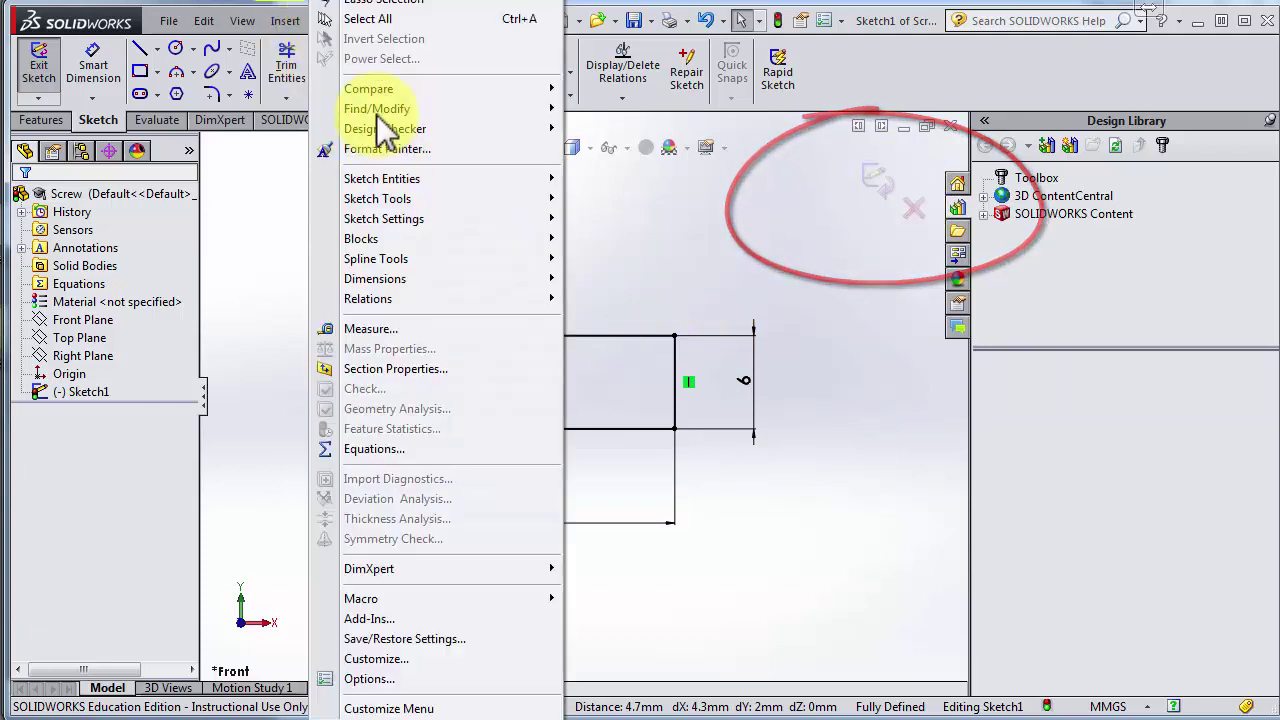
{"action": "mouse_move", "coordinate": [400, 199]}
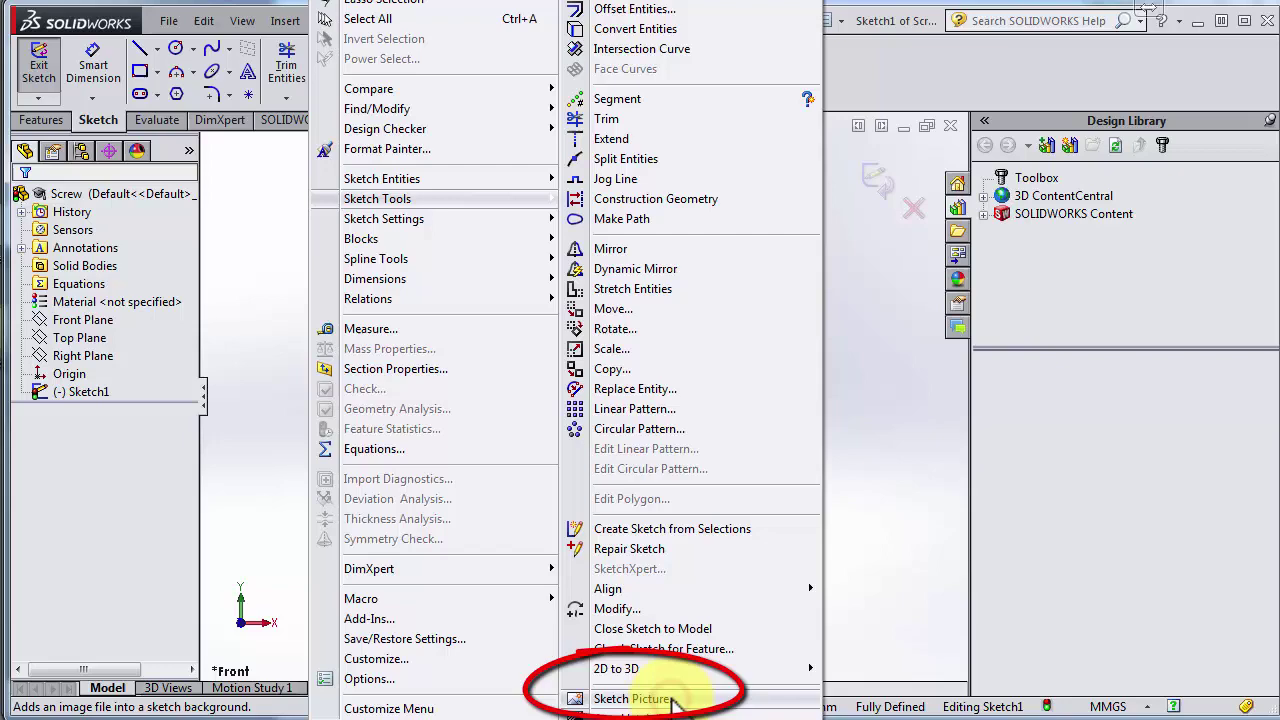
{"action": "left_click", "coordinate": [683, 697]}
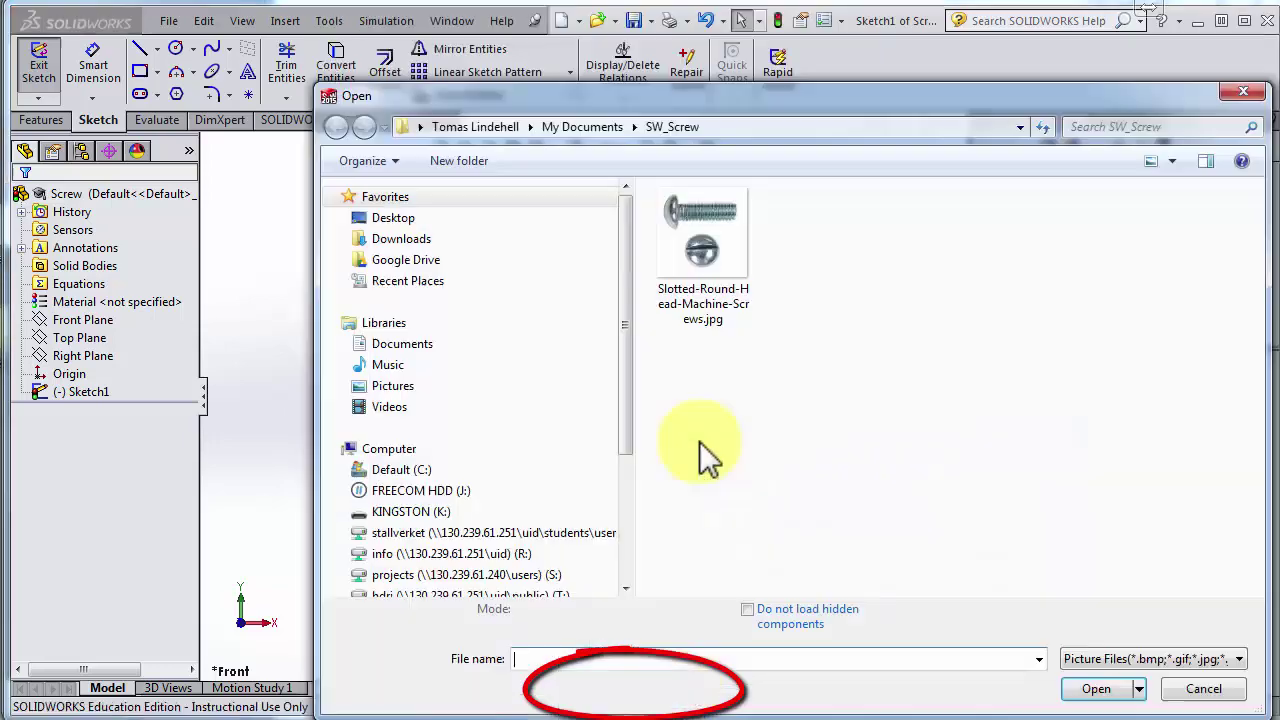
{"action": "left_click", "coordinate": [703, 225]}
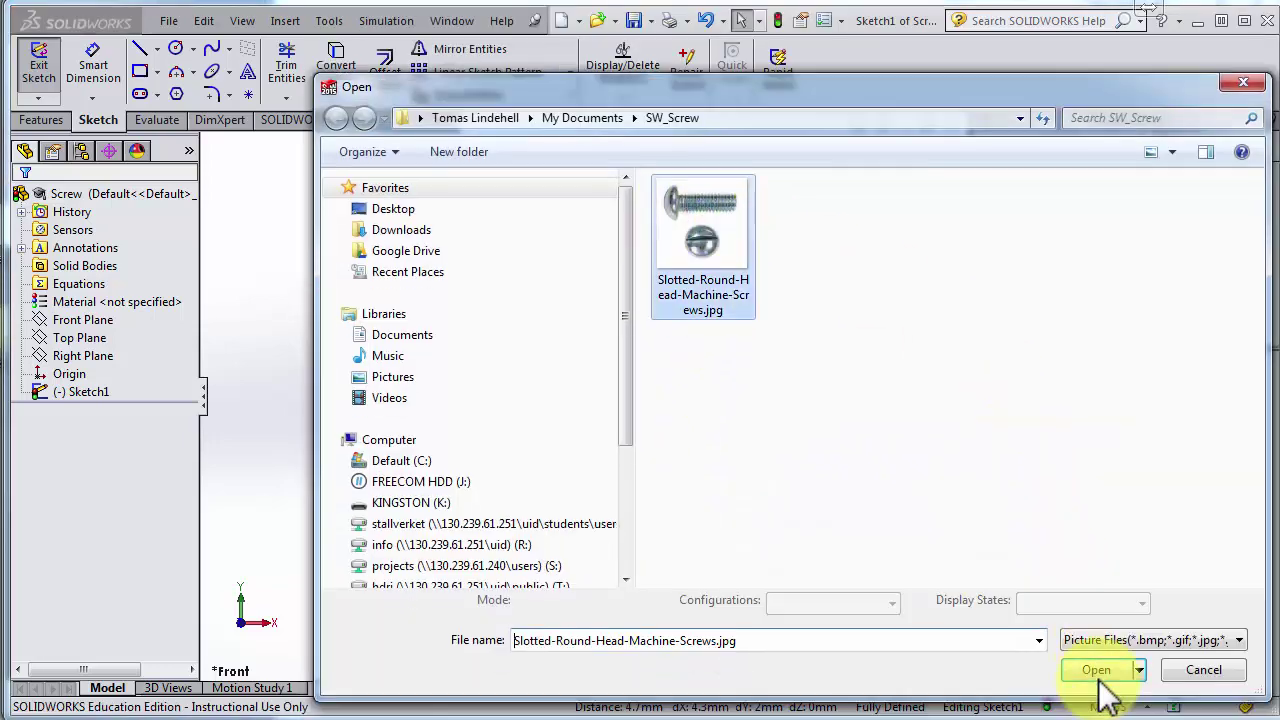
{"action": "left_click", "coordinate": [1100, 685]}
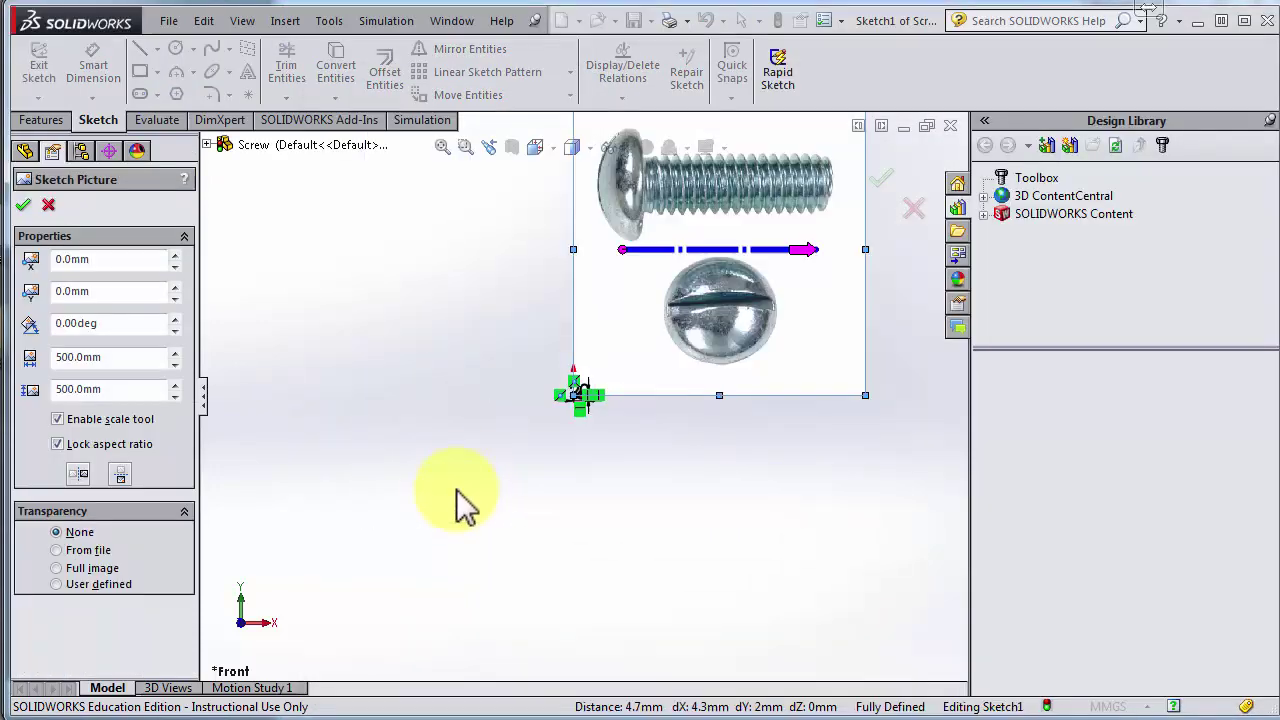
Shrink the sketch picture proportionally to about 28 mm wide and 28 mm high
{"action": "scroll", "coordinate": [473, 471], "scroll_direction": "up", "scroll_amount": 3}
{"action": "scroll", "coordinate": [473, 471], "scroll_direction": "down", "scroll_amount": 1}
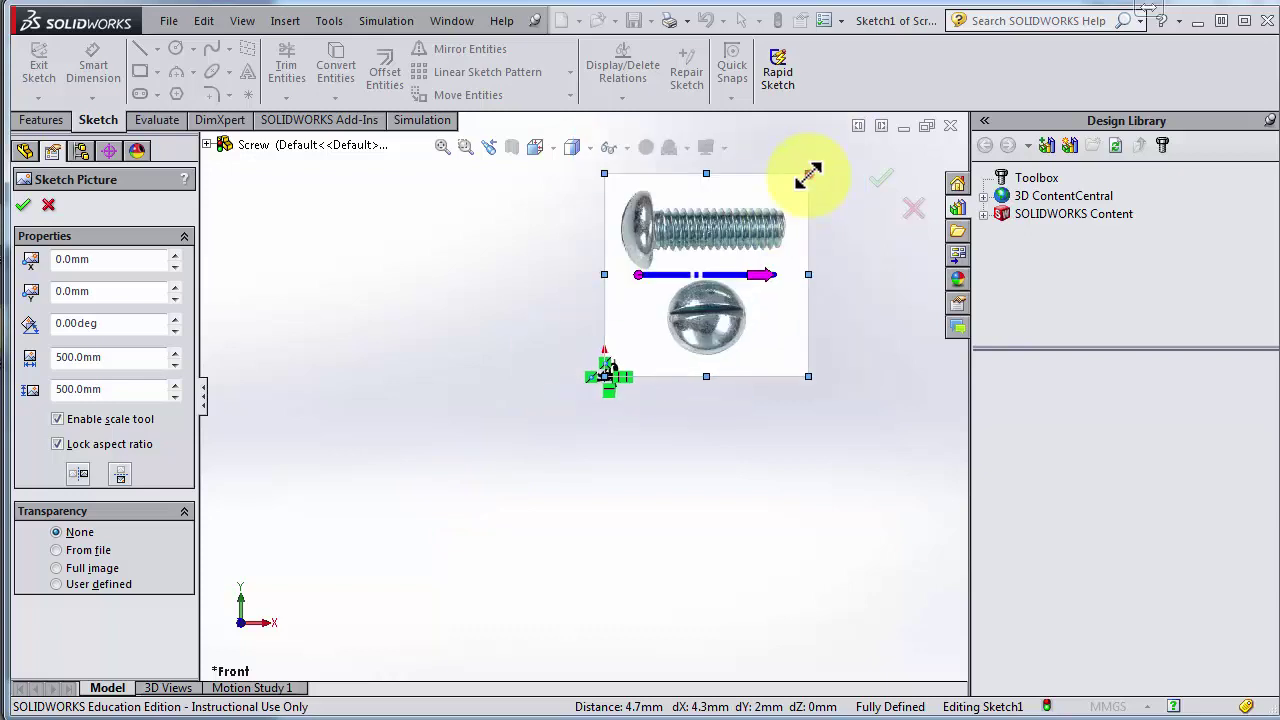
{"action": "left_click_drag", "start_coordinate": [809, 174], "coordinate": [617, 380]}
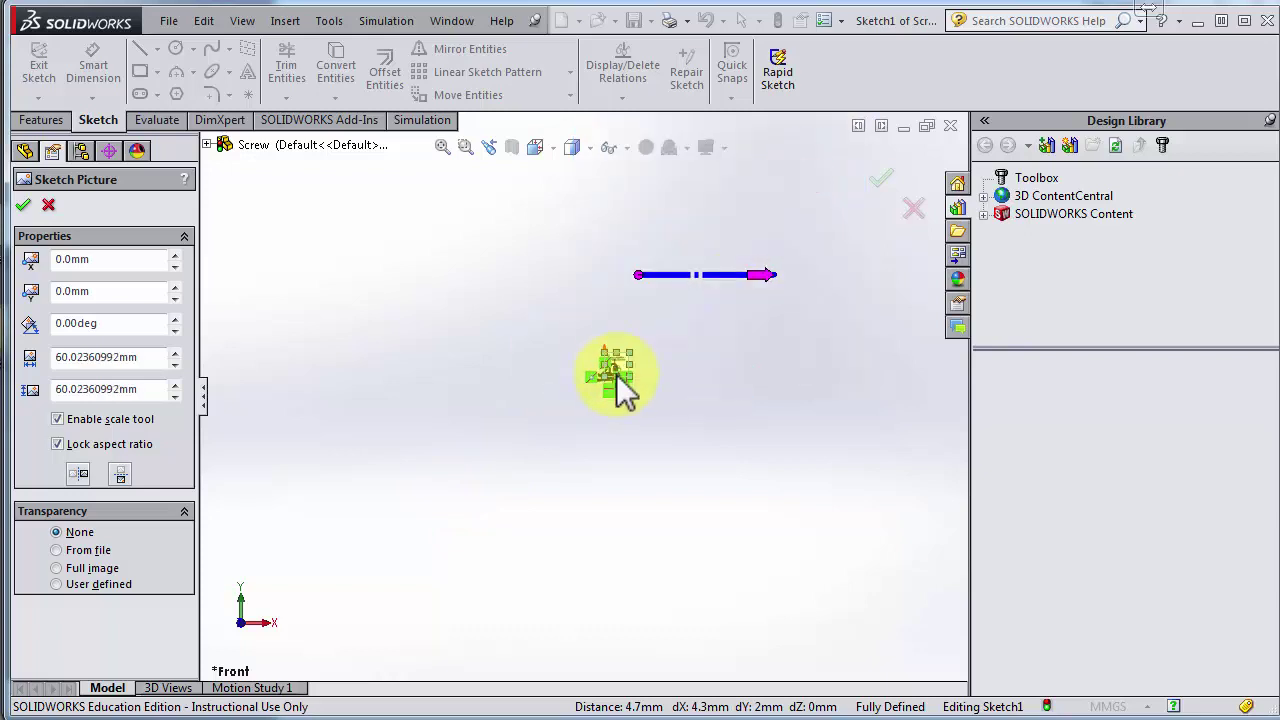
{"action": "scroll", "coordinate": [648, 404], "scroll_direction": "down", "scroll_amount": 4}
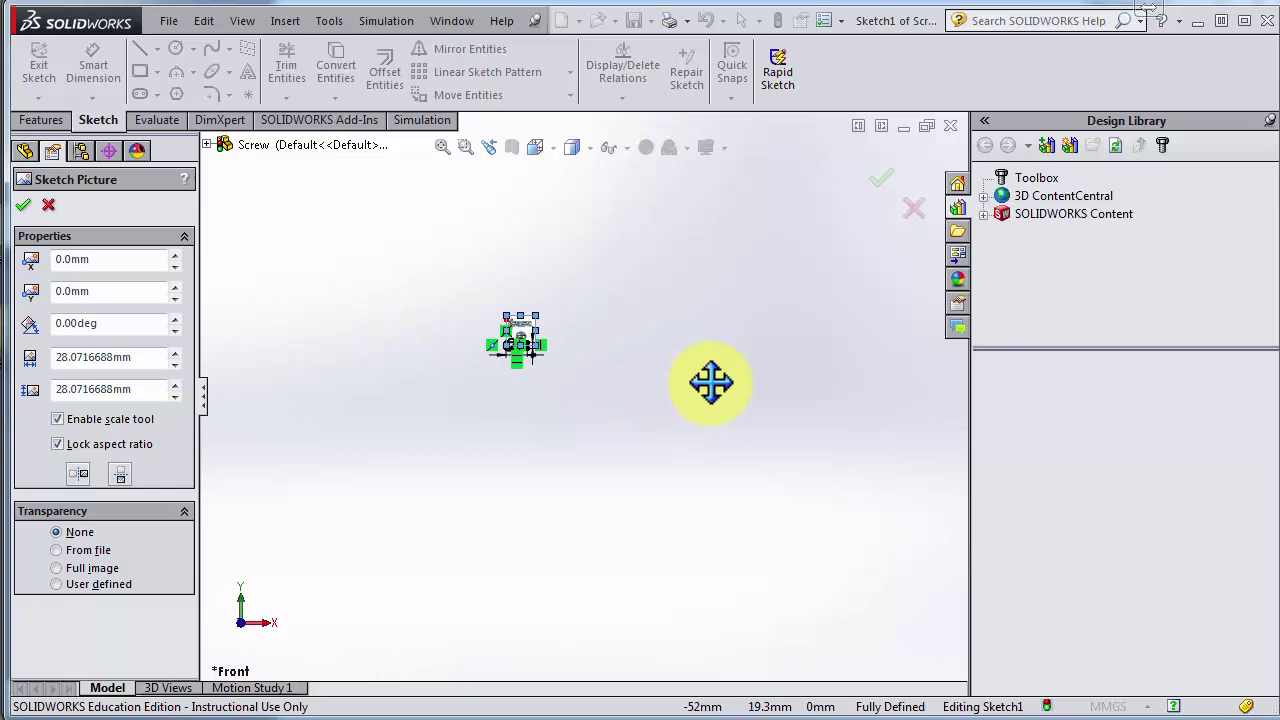
Move the picture to about X -6.8 mm, Y -20.4 mm, fitting the threaded shank inside the rectangle with the head against its left edge
{"action": "scroll", "coordinate": [660, 380], "scroll_direction": "down", "scroll_amount": 6}
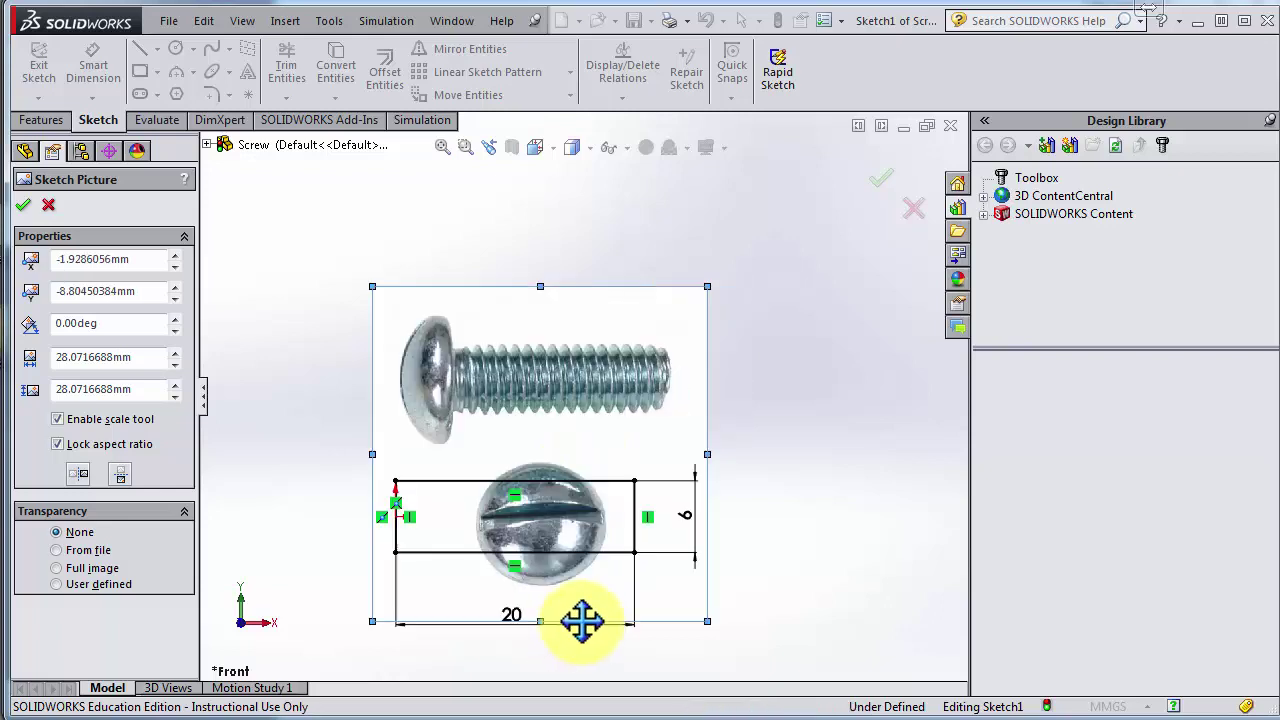
{"action": "left_click_drag", "start_coordinate": [583, 618], "coordinate": [581, 608]}
{"action": "scroll", "coordinate": [490, 418], "scroll_direction": "up", "scroll_amount": 2}
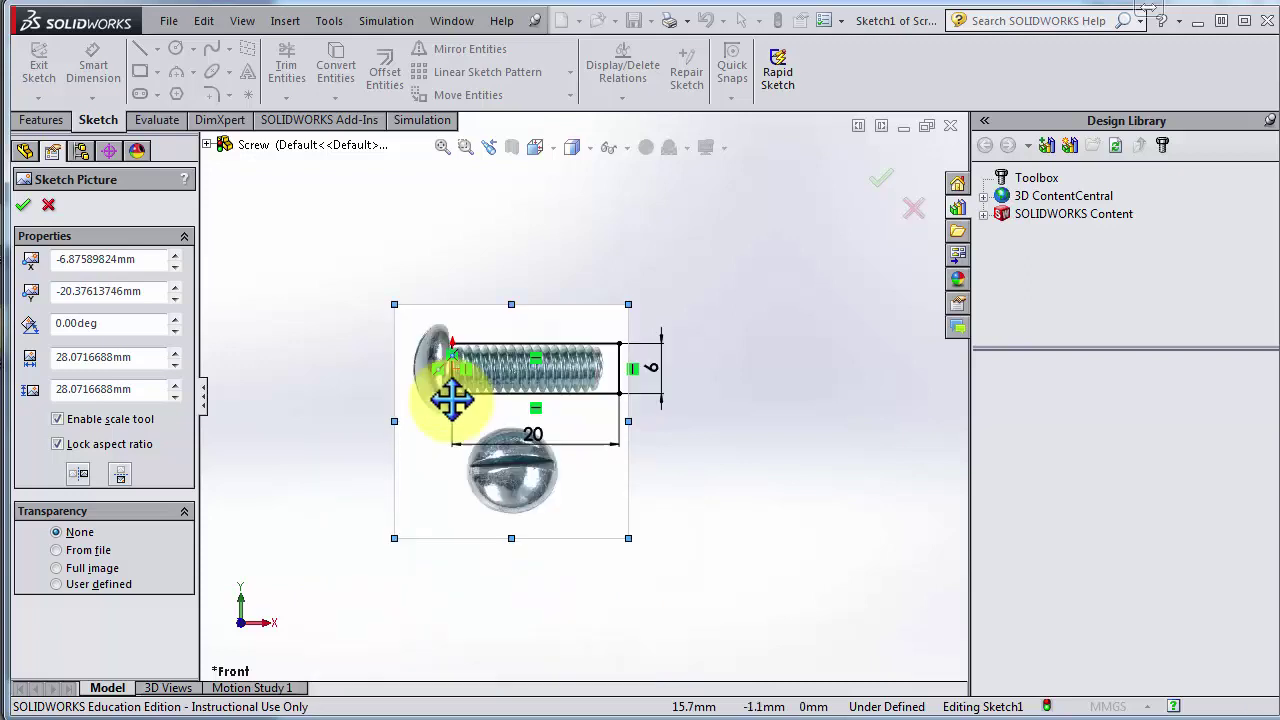
{"action": "scroll", "coordinate": [445, 398], "scroll_direction": "down", "scroll_amount": 2}
{"action": "scroll", "coordinate": [706, 285], "scroll_direction": "down", "scroll_amount": 2}
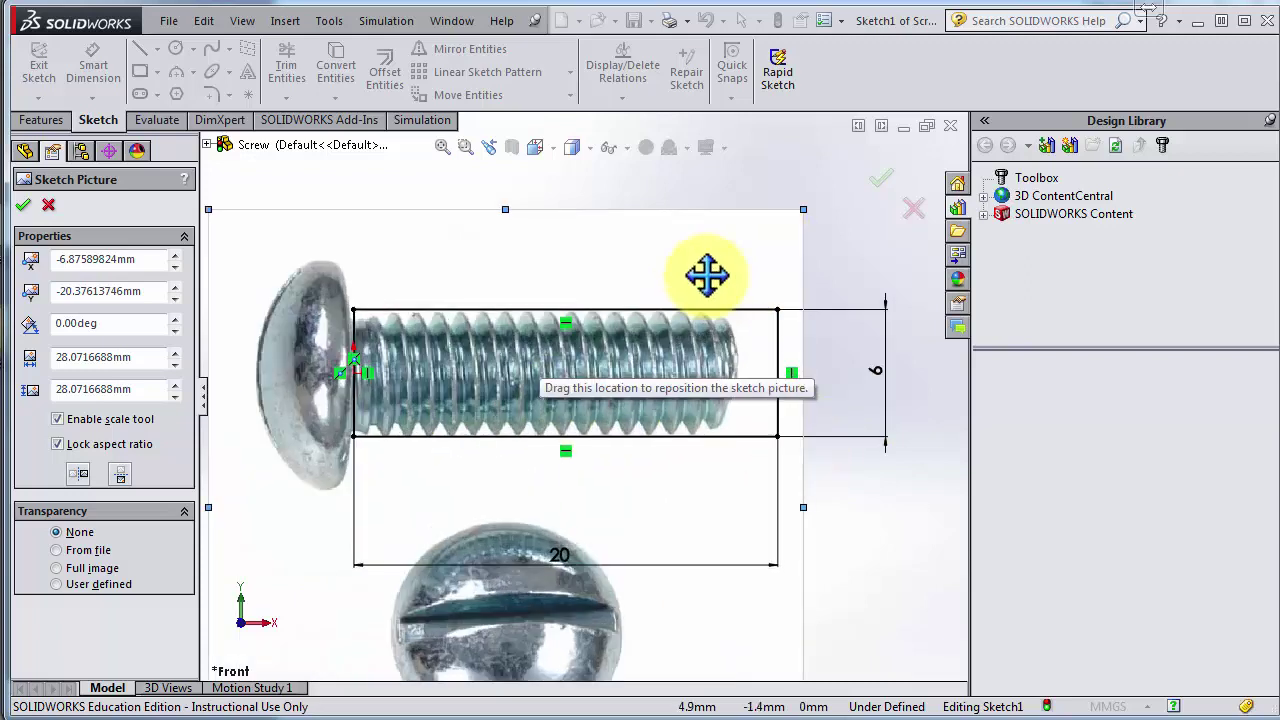
{"action": "left_click_drag", "start_coordinate": [704, 275], "coordinate": [708, 277]}
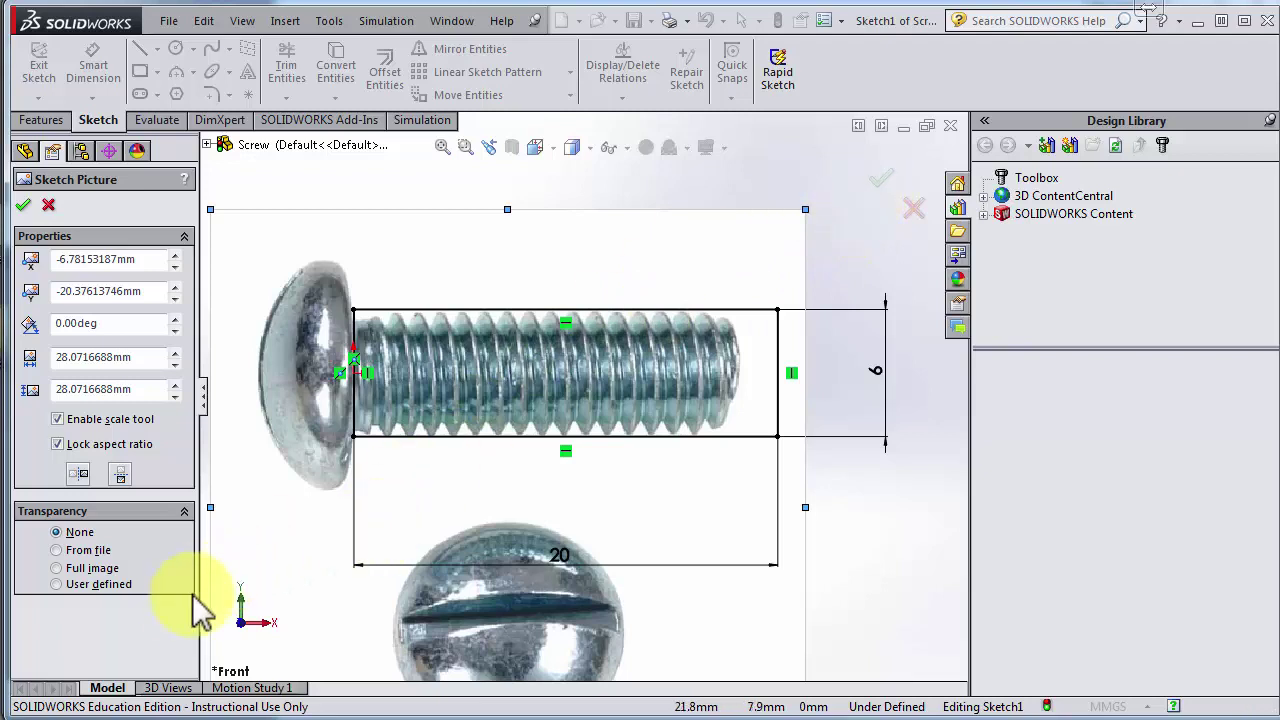
Set the picture's transparency to Full image at 0.67, accept the picture settings and exit the sketch
{"action": "left_click", "coordinate": [56, 568]}
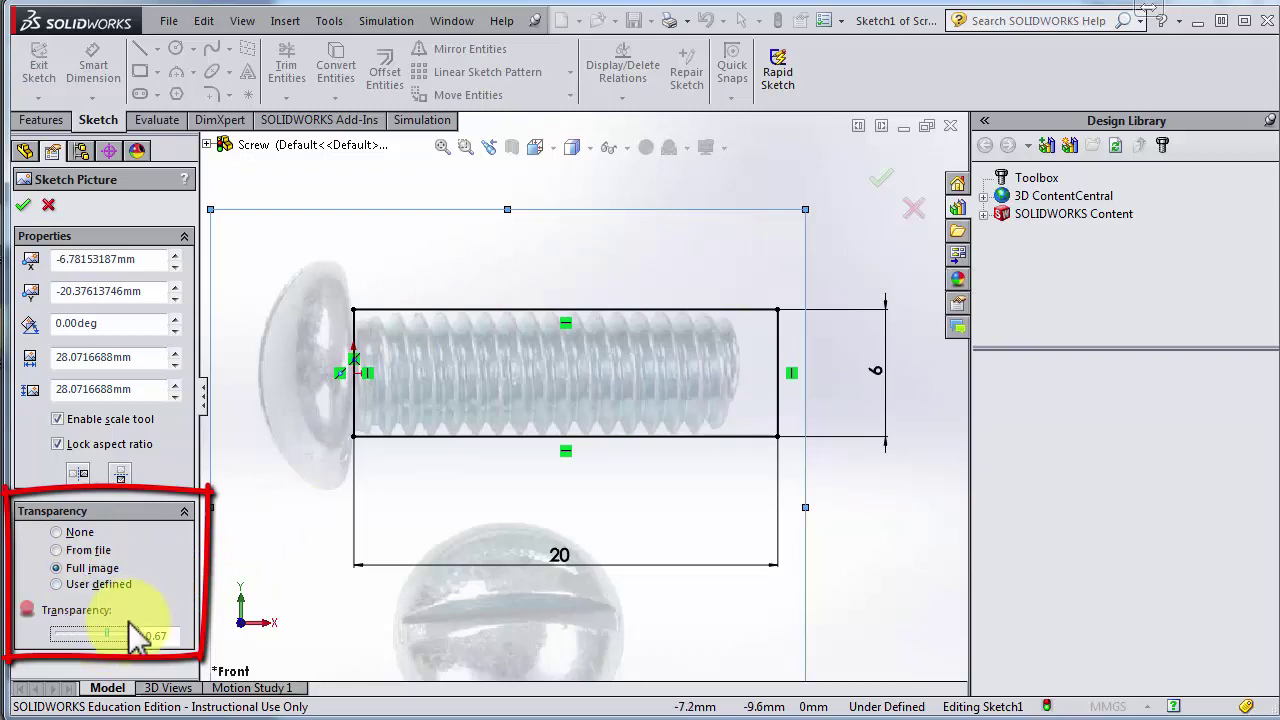
{"action": "left_click", "coordinate": [22, 206]}
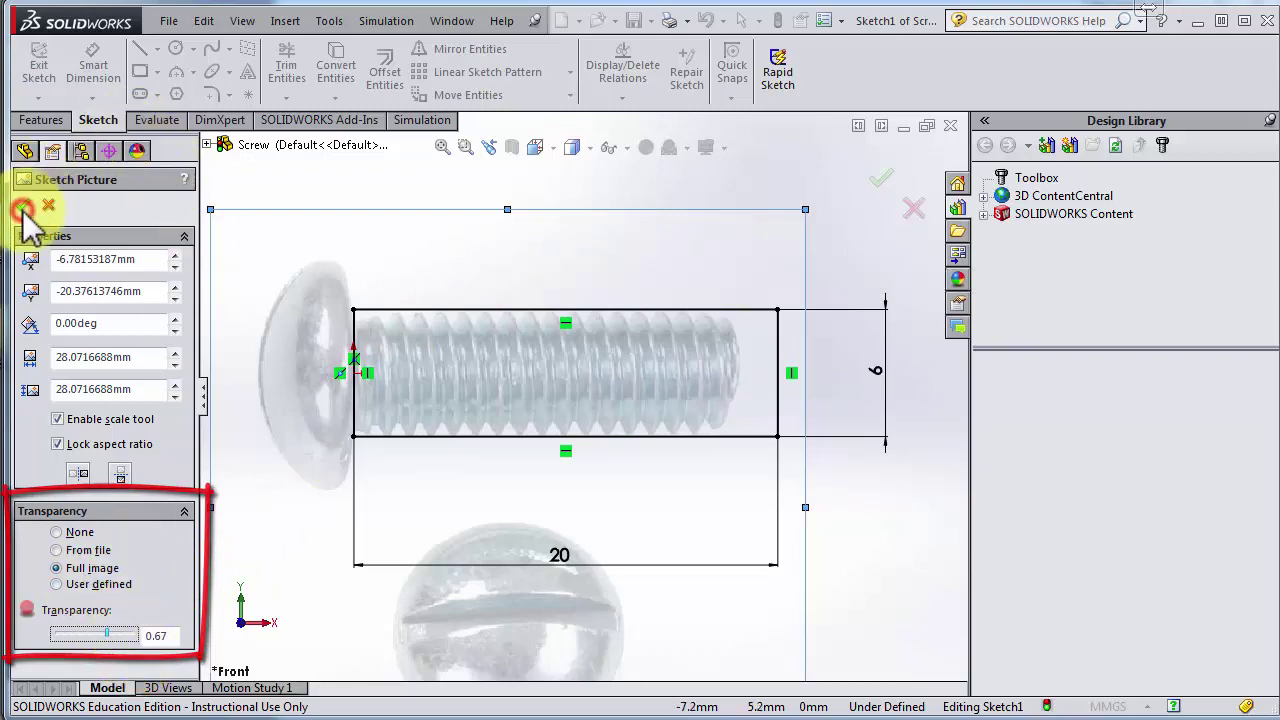
{"action": "left_click", "coordinate": [882, 188]}
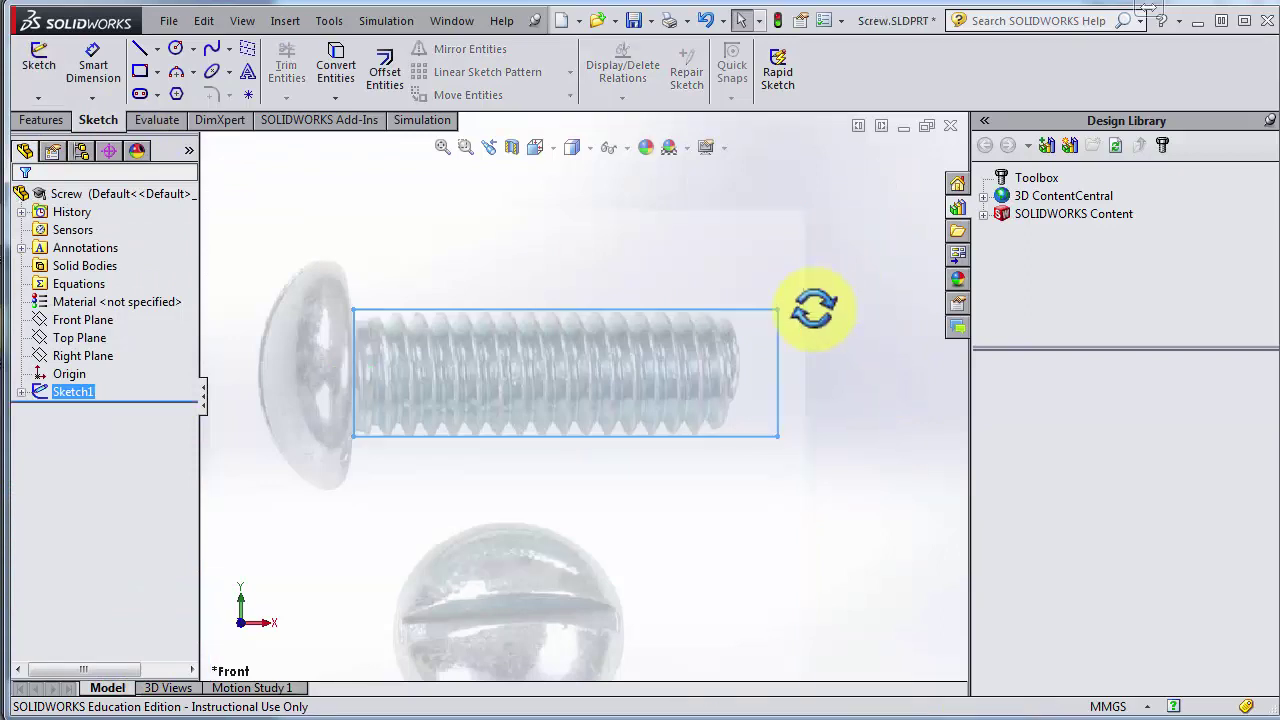
Rename the finished reference sketch to BoundingBox_Image and deselect it
{"action": "scroll", "coordinate": [803, 311], "scroll_direction": "up", "scroll_amount": 3}
{"action": "middle_click_drag", "start_coordinate": [789, 332], "coordinate": [764, 300]}
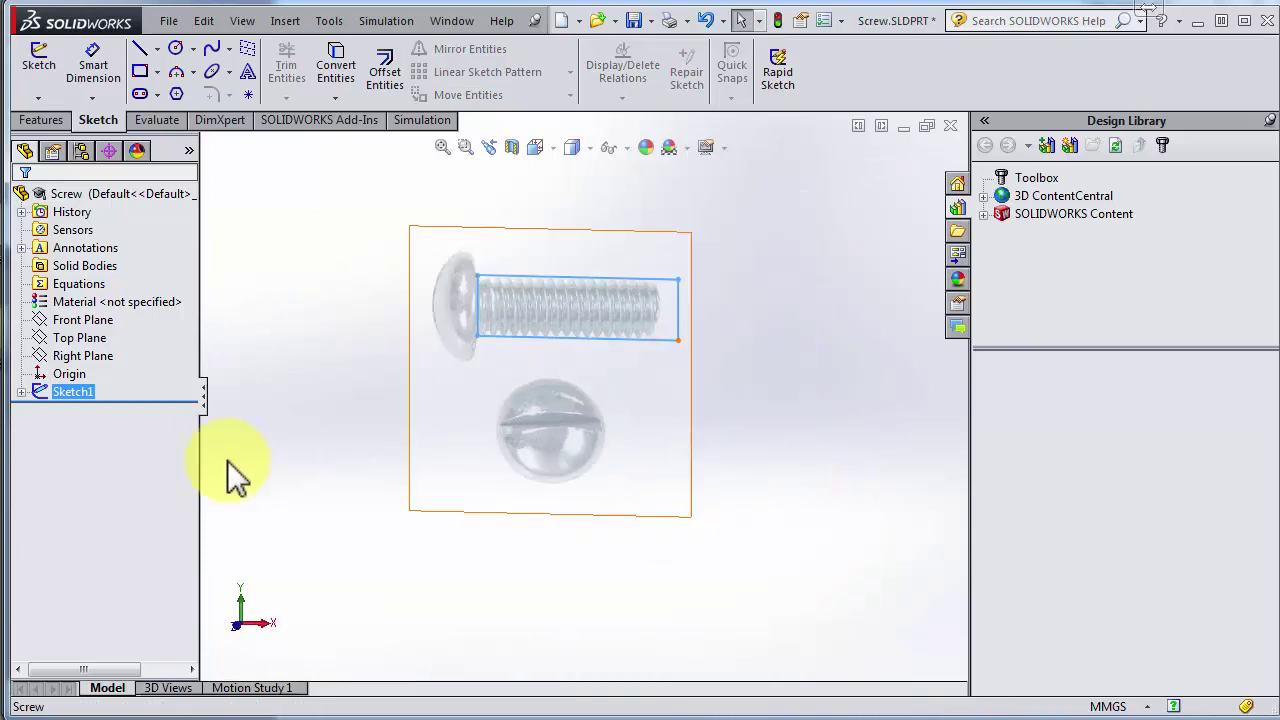
{"action": "left_click", "coordinate": [86, 394]}
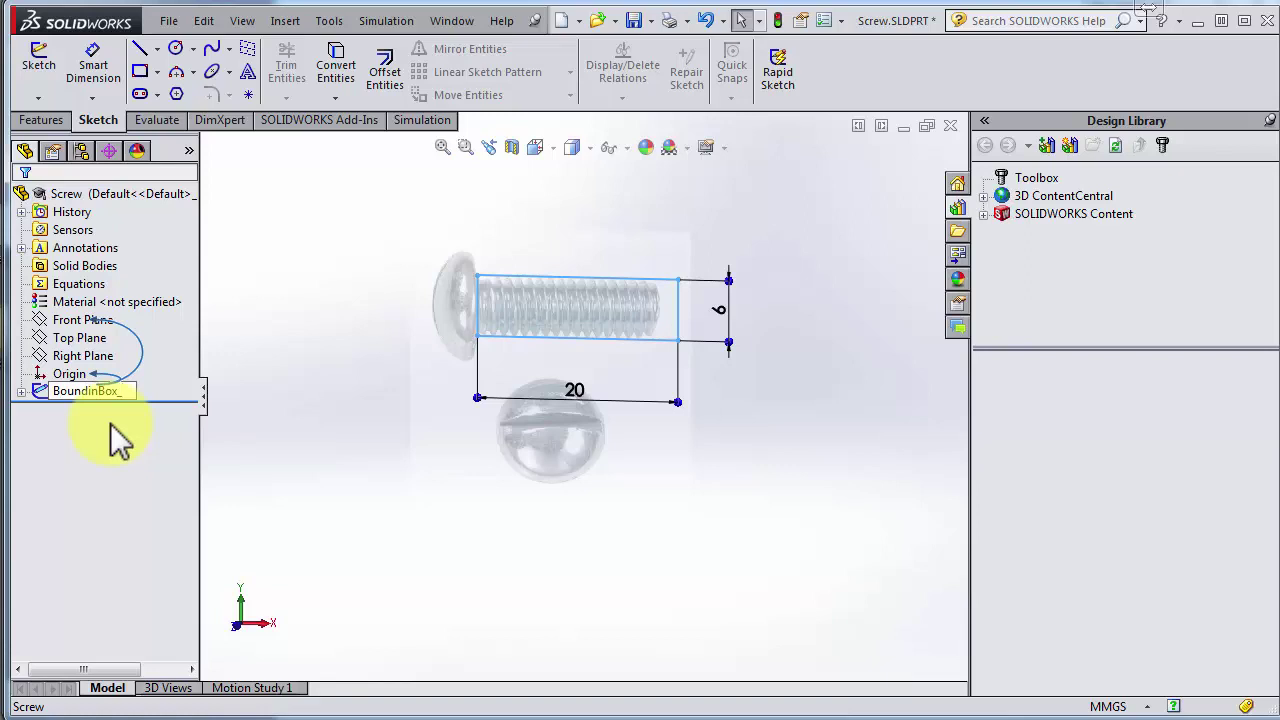
{"action": "key", "text": "Return"}
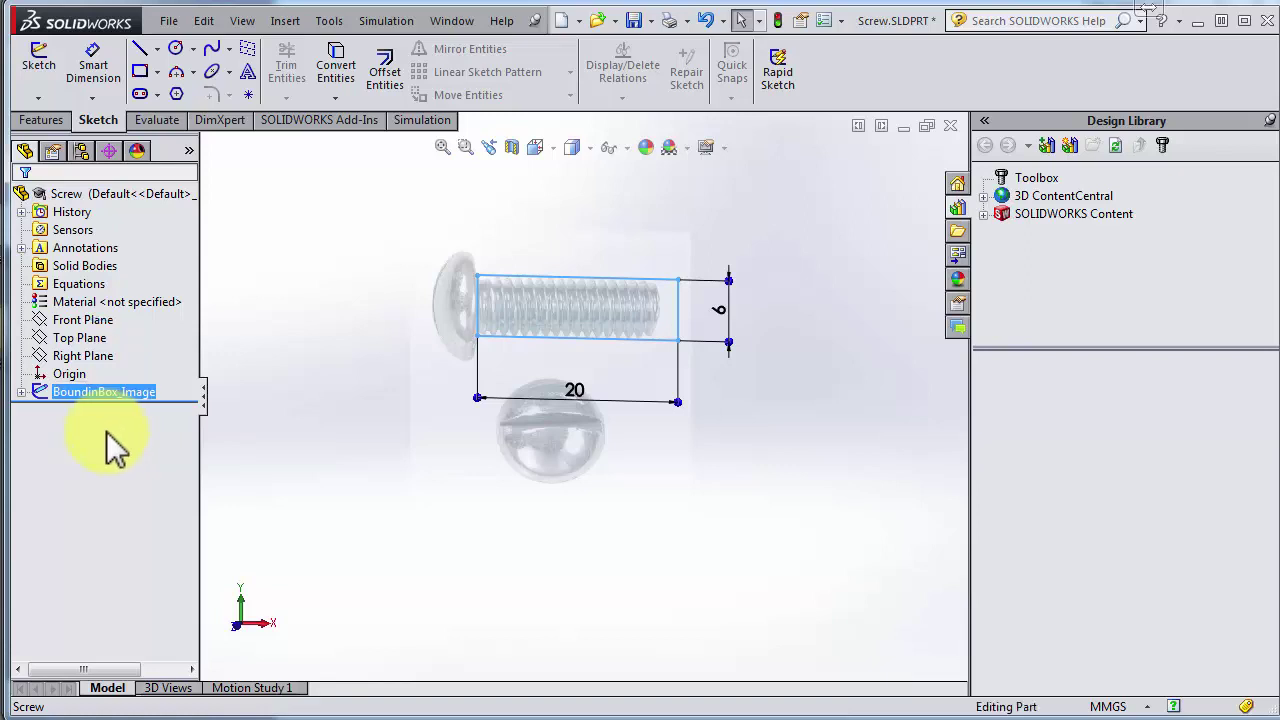
{"action": "left_click", "coordinate": [102, 396]}
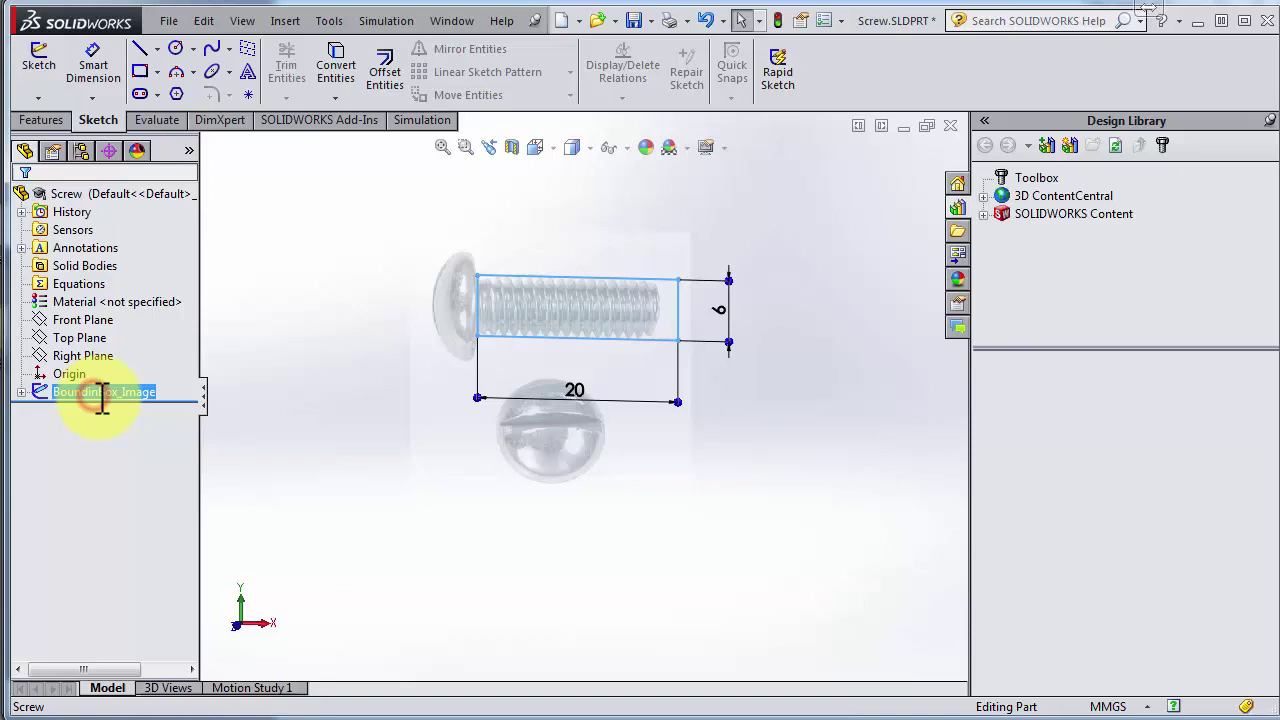
{"action": "left_click", "coordinate": [98, 393]}
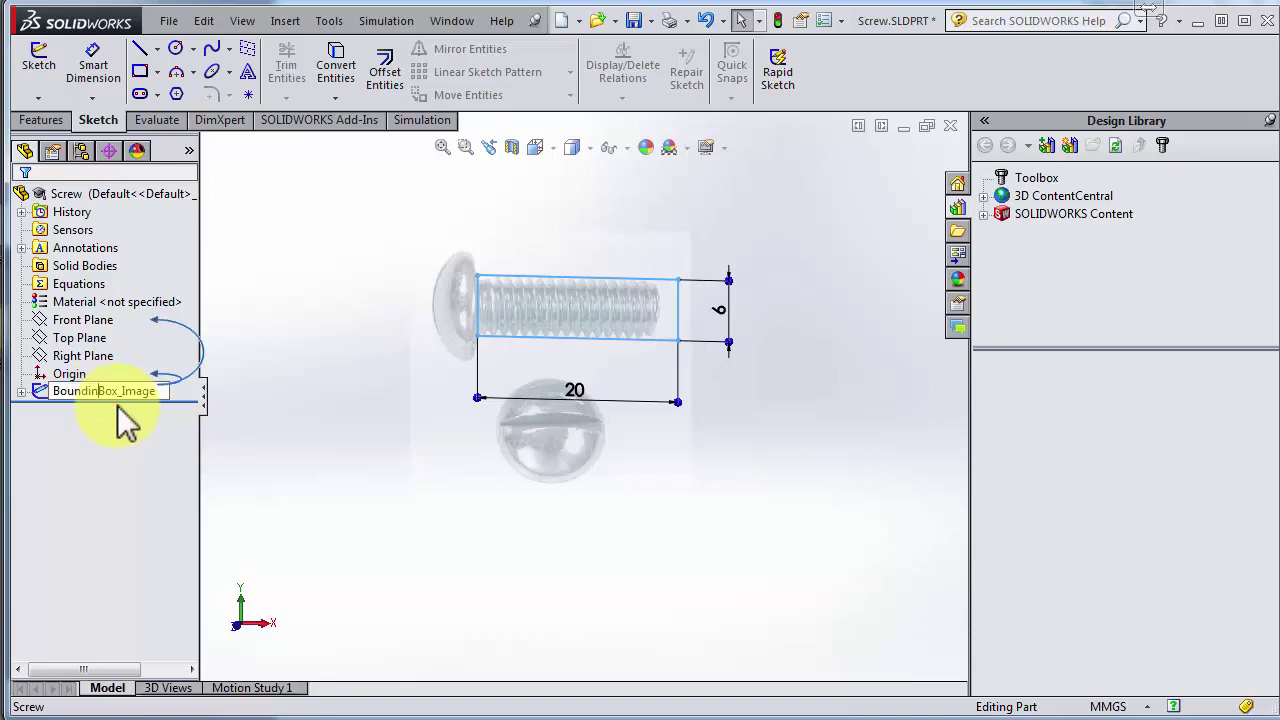
{"action": "type", "text": "g"}
{"action": "key", "text": "Return"}
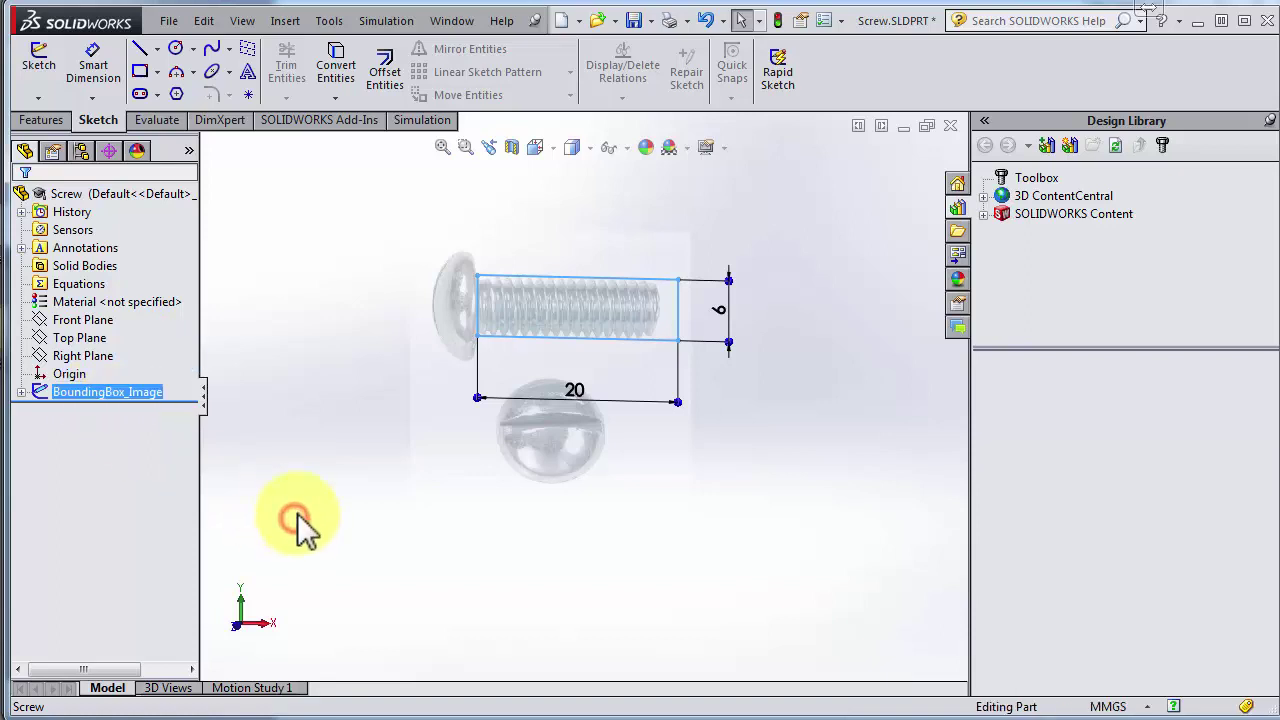
{"action": "left_click", "coordinate": [812, 312]}
Start a Revolved Boss/Base feature and choose the Front Plane for its profile sketch
{"action": "key", "text": "z"}
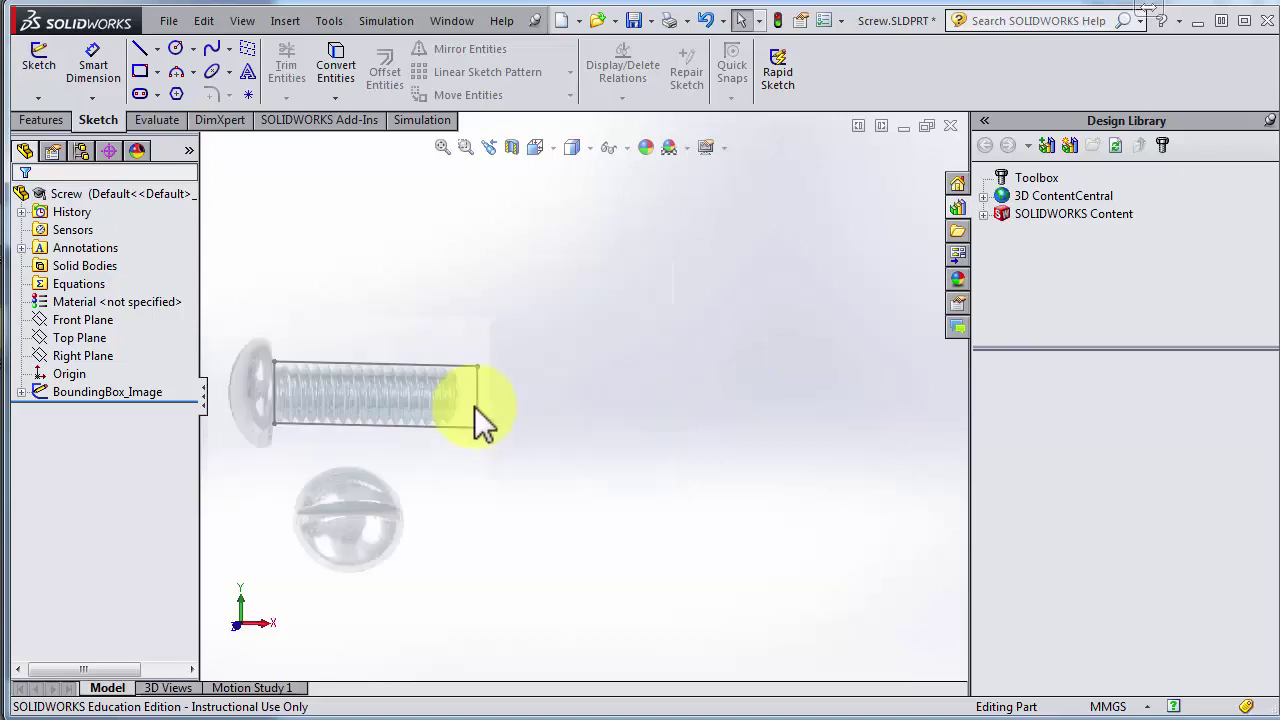
{"action": "scroll", "coordinate": [395, 416], "scroll_direction": "up", "scroll_amount": 2}
{"action": "scroll", "coordinate": [400, 343], "scroll_direction": "down", "scroll_amount": 2}
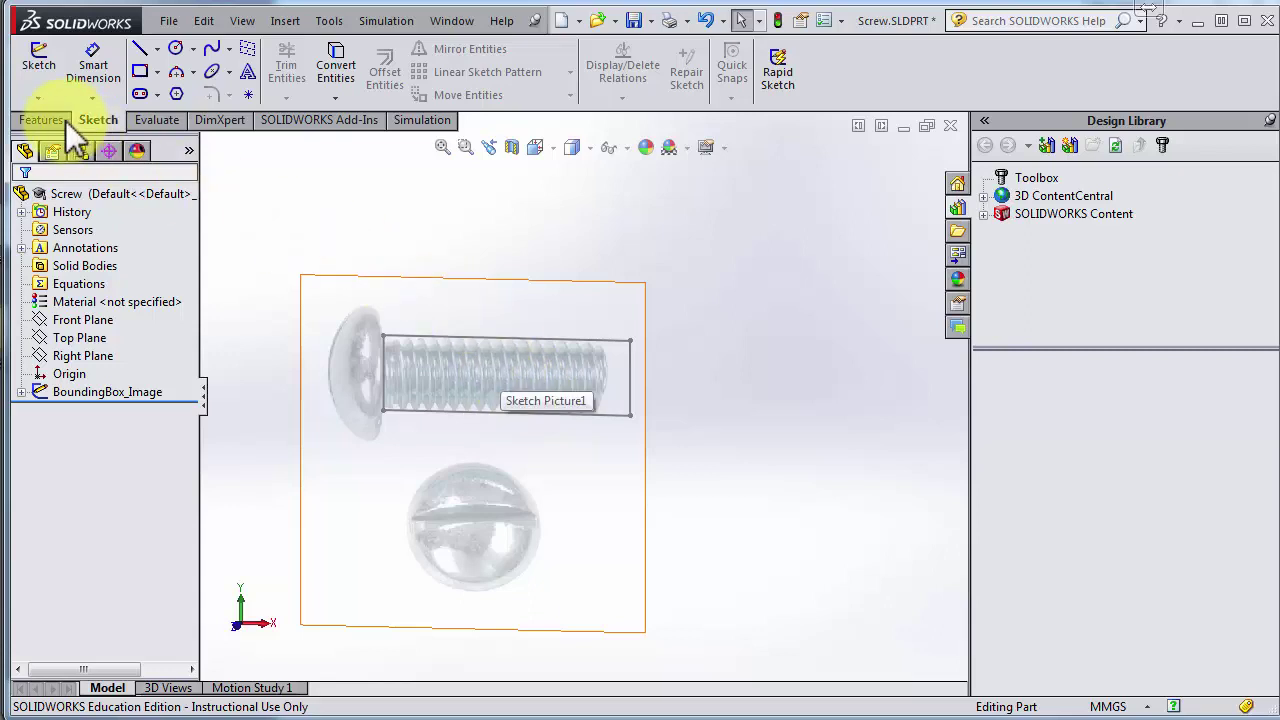
{"action": "scroll", "coordinate": [102, 75], "scroll_direction": "up", "scroll_amount": 1}
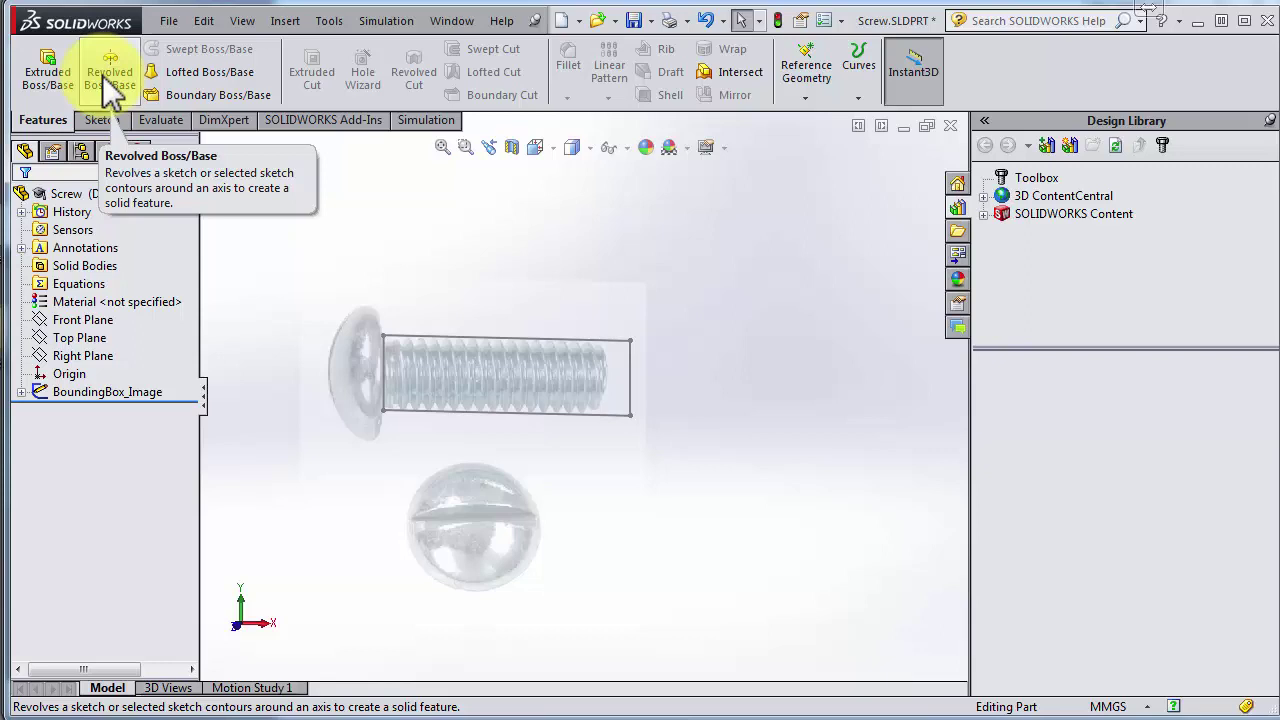
{"action": "left_click", "coordinate": [102, 75]}
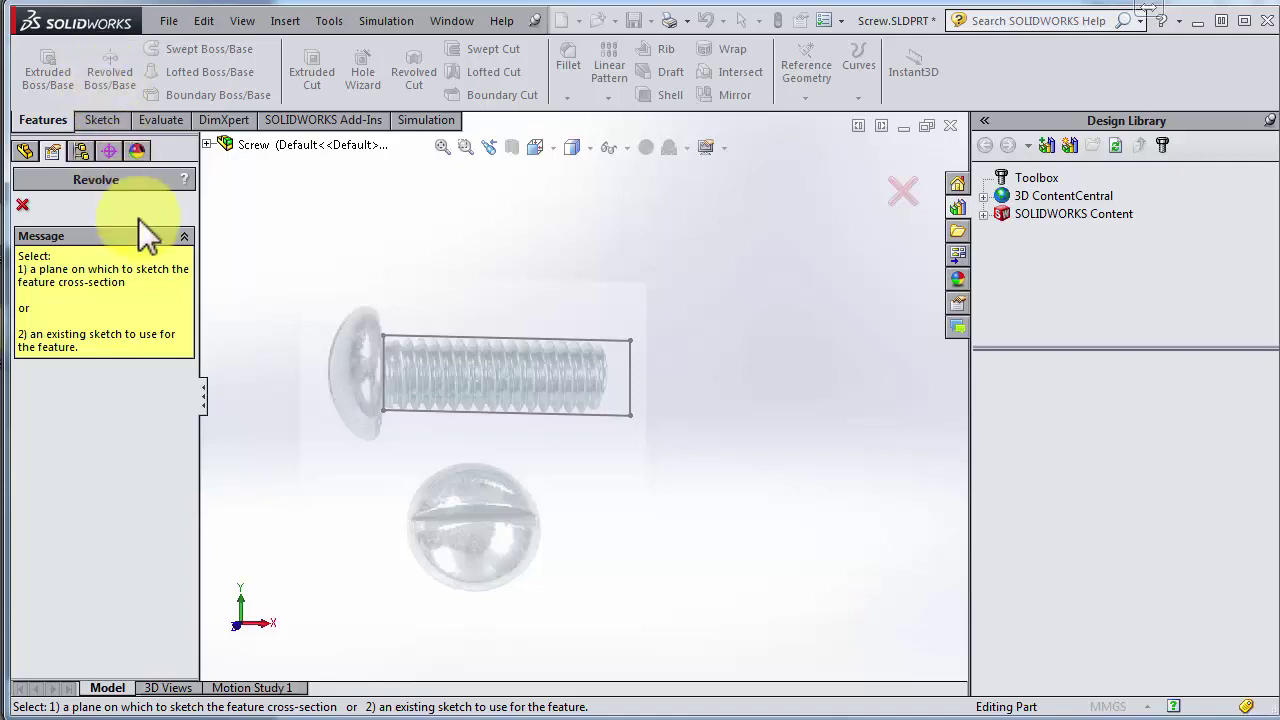
{"action": "left_click", "coordinate": [207, 145]}
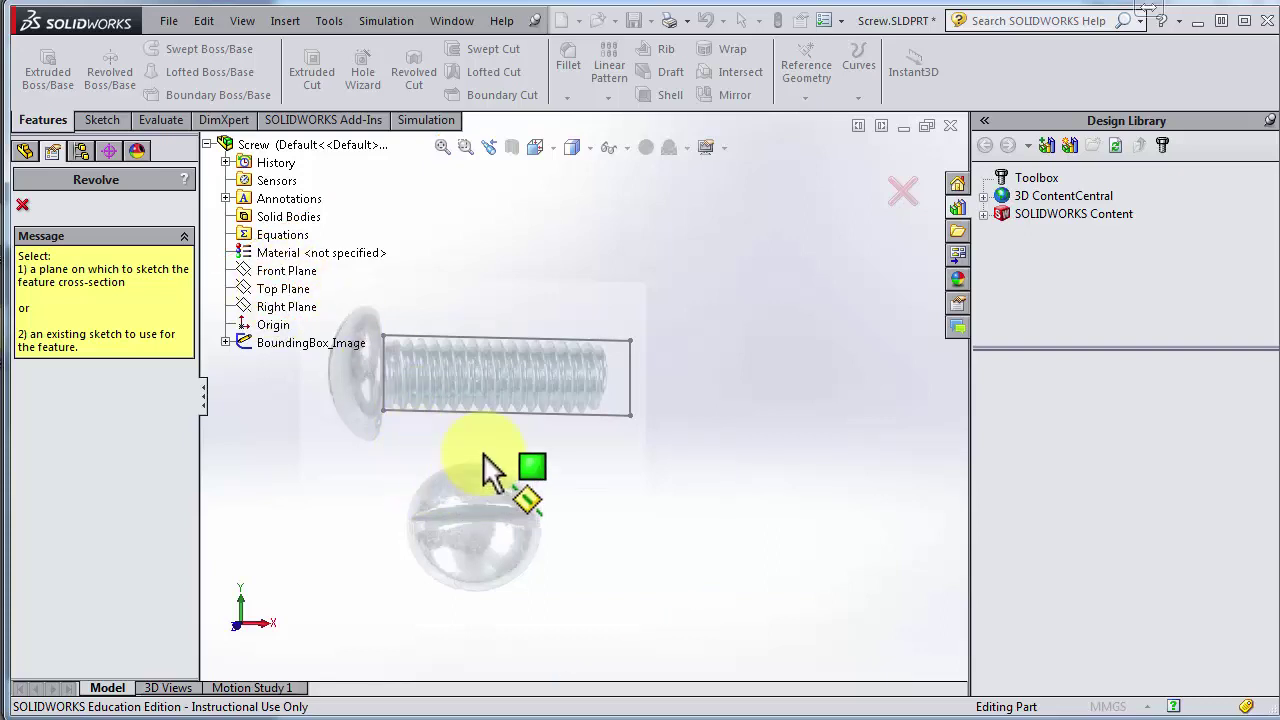
{"action": "left_click", "coordinate": [284, 272]}
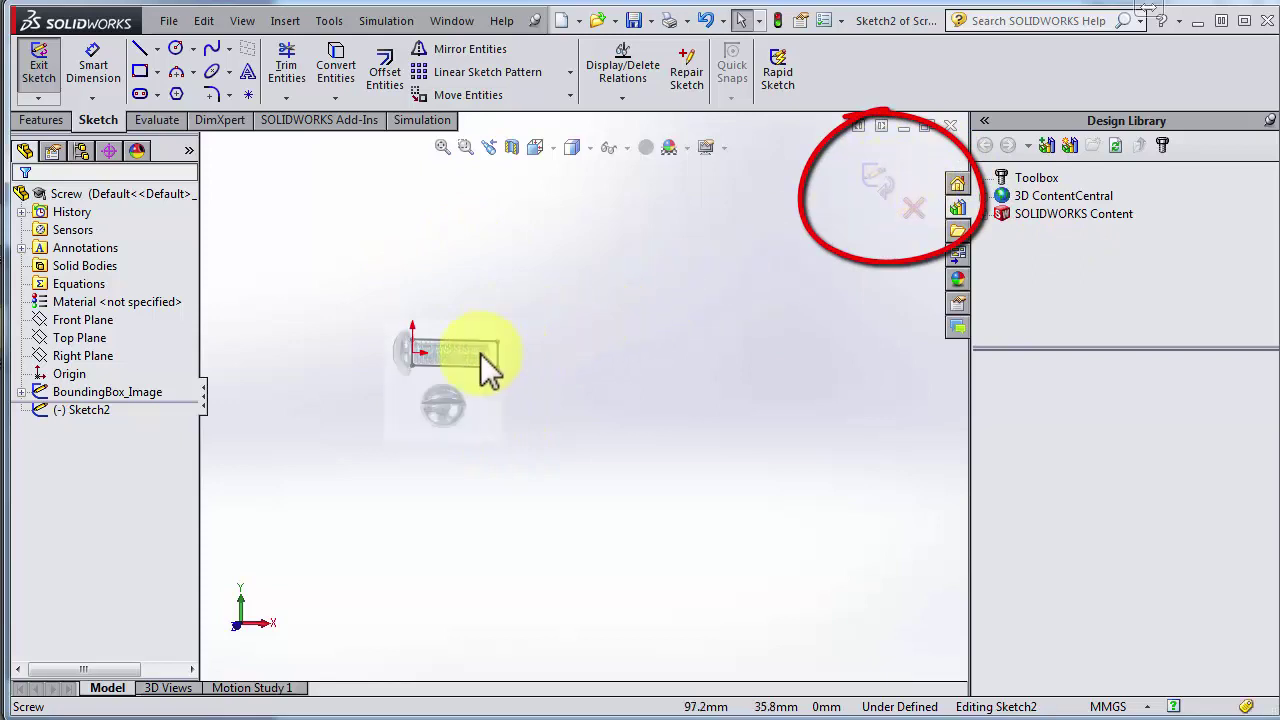
Draw a horizontal centerline through the origin, running from inside the screw head to beyond the rectangle's right edge
{"action": "scroll", "coordinate": [655, 470], "scroll_direction": "down", "scroll_amount": 2}
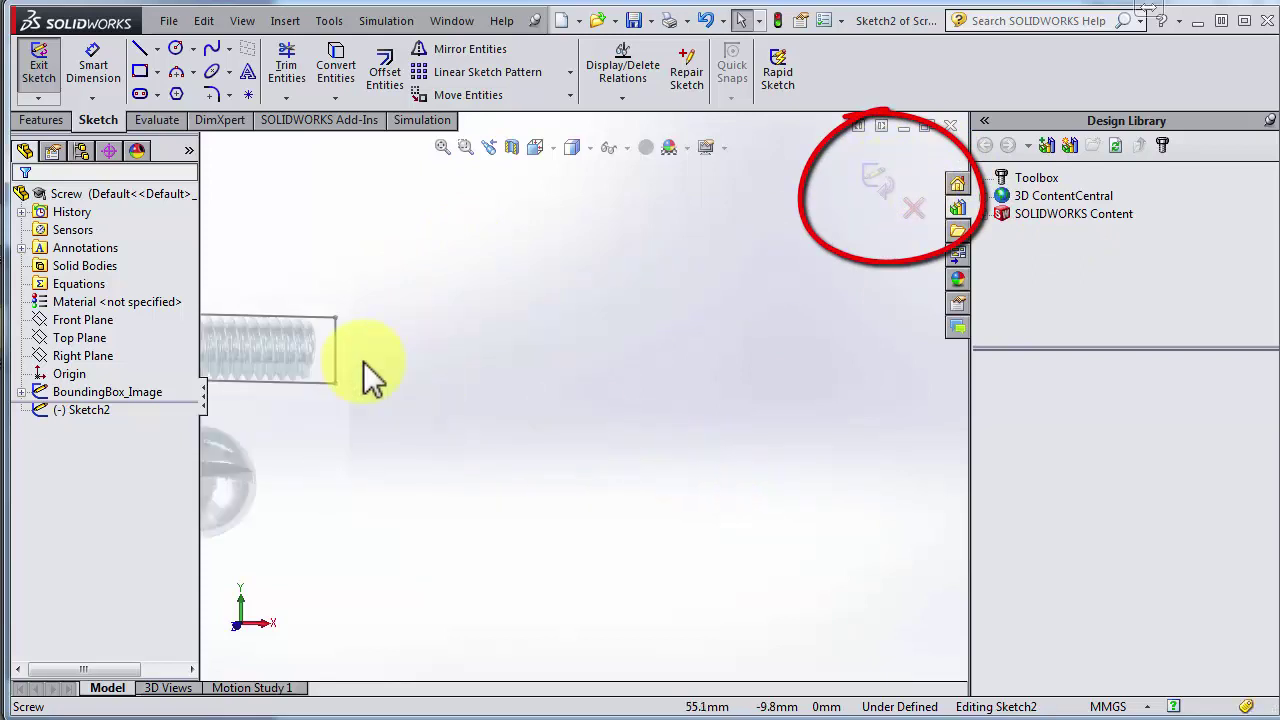
{"action": "scroll", "coordinate": [520, 408], "scroll_direction": "up", "scroll_amount": 4}
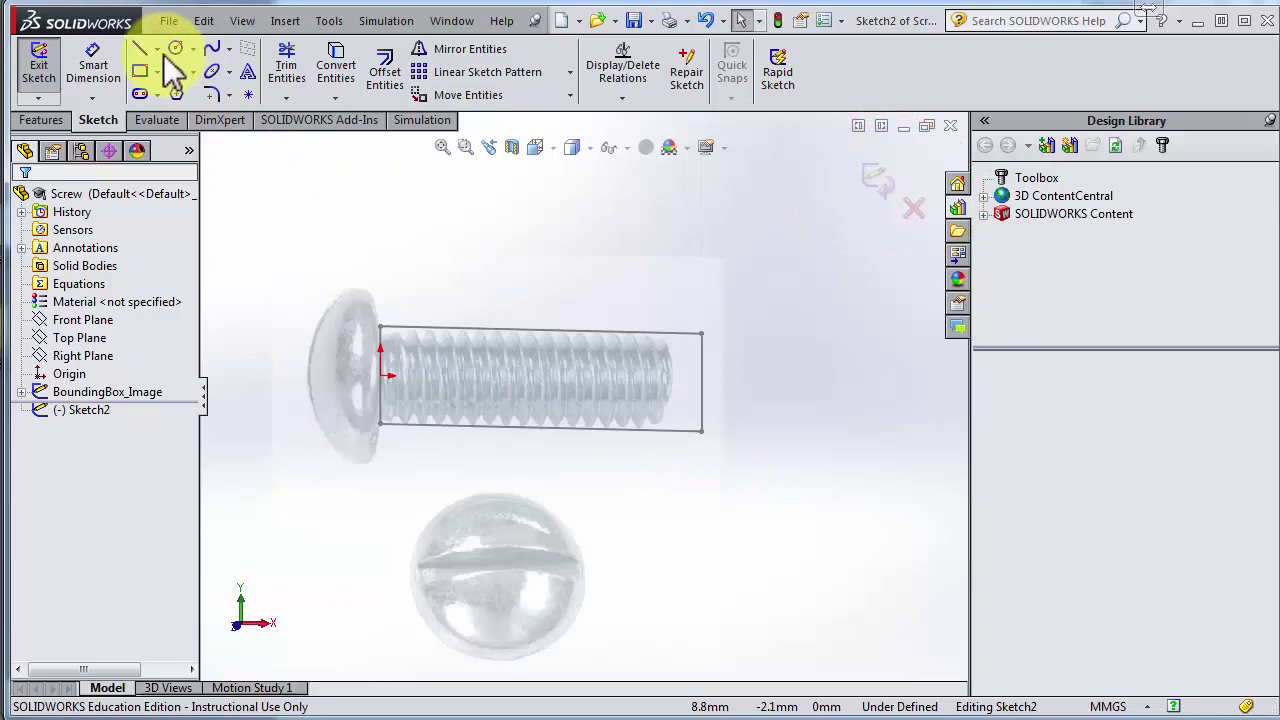
{"action": "left_click", "coordinate": [157, 53]}
{"action": "left_click", "coordinate": [148, 100]}
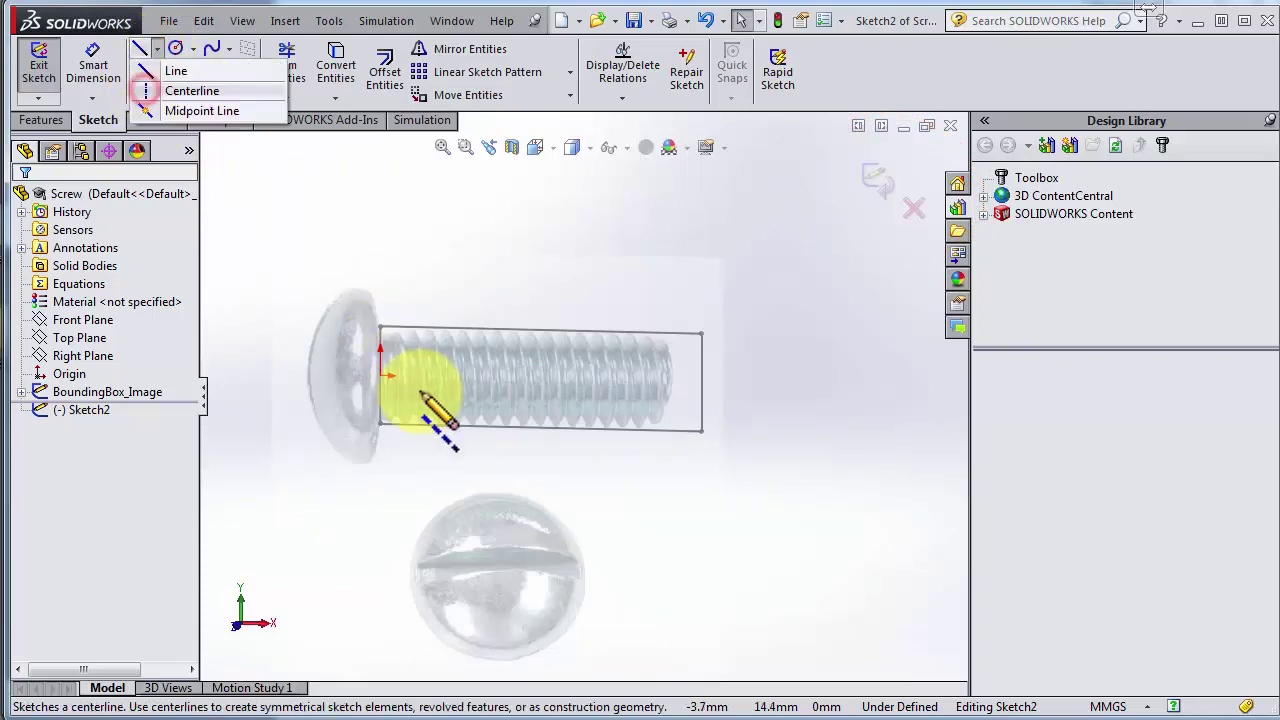
{"action": "left_click", "coordinate": [325, 374]}
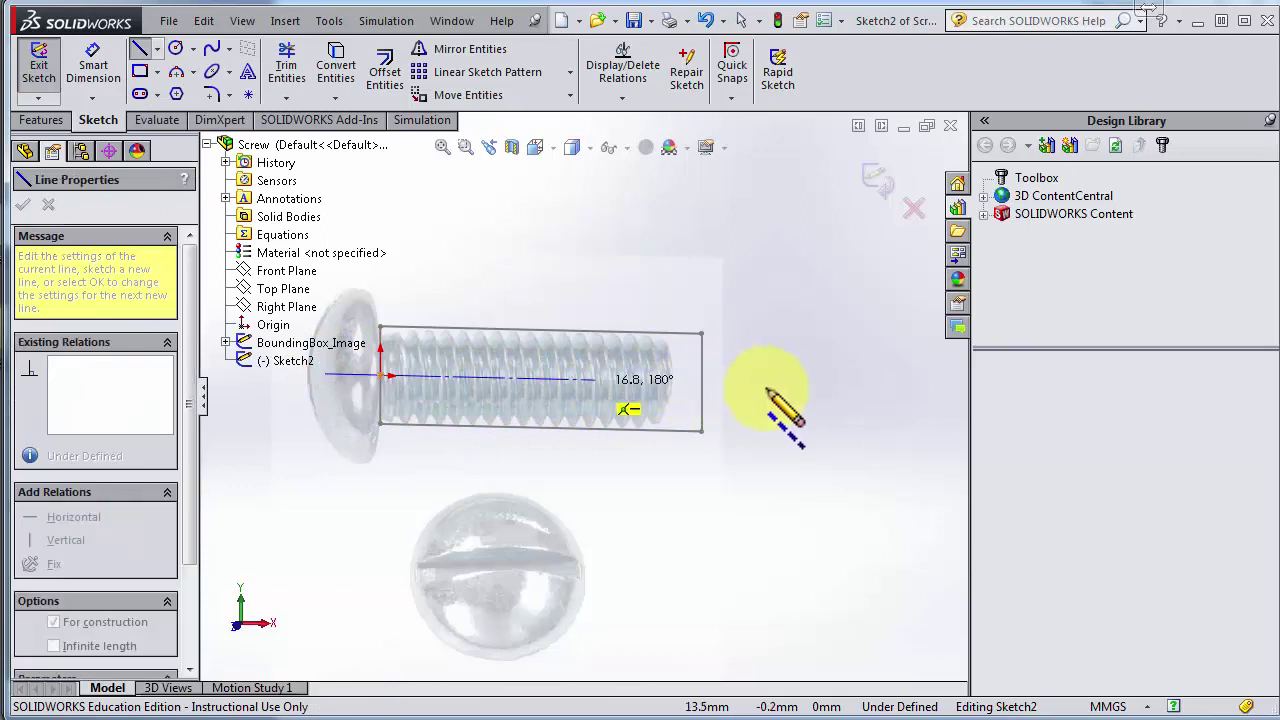
{"action": "left_click_drag", "start_coordinate": [767, 390], "coordinate": [814, 508]}
{"action": "left_click", "coordinate": [138, 50]}
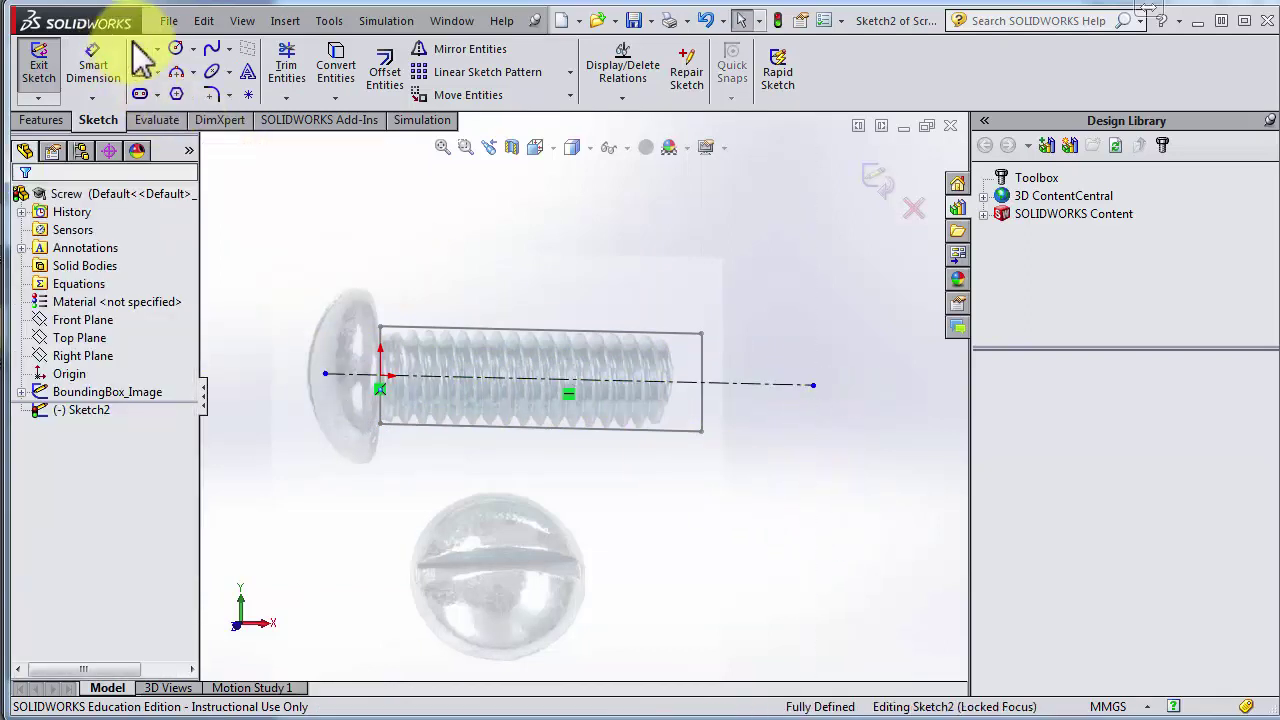
Sketch the screw tip on the rectangle's outer edge: a vertical line about 1.9 mm up from the centerline, then a 90° tangent arc of about 1.1 mm radius
{"action": "left_click", "coordinate": [140, 50]}
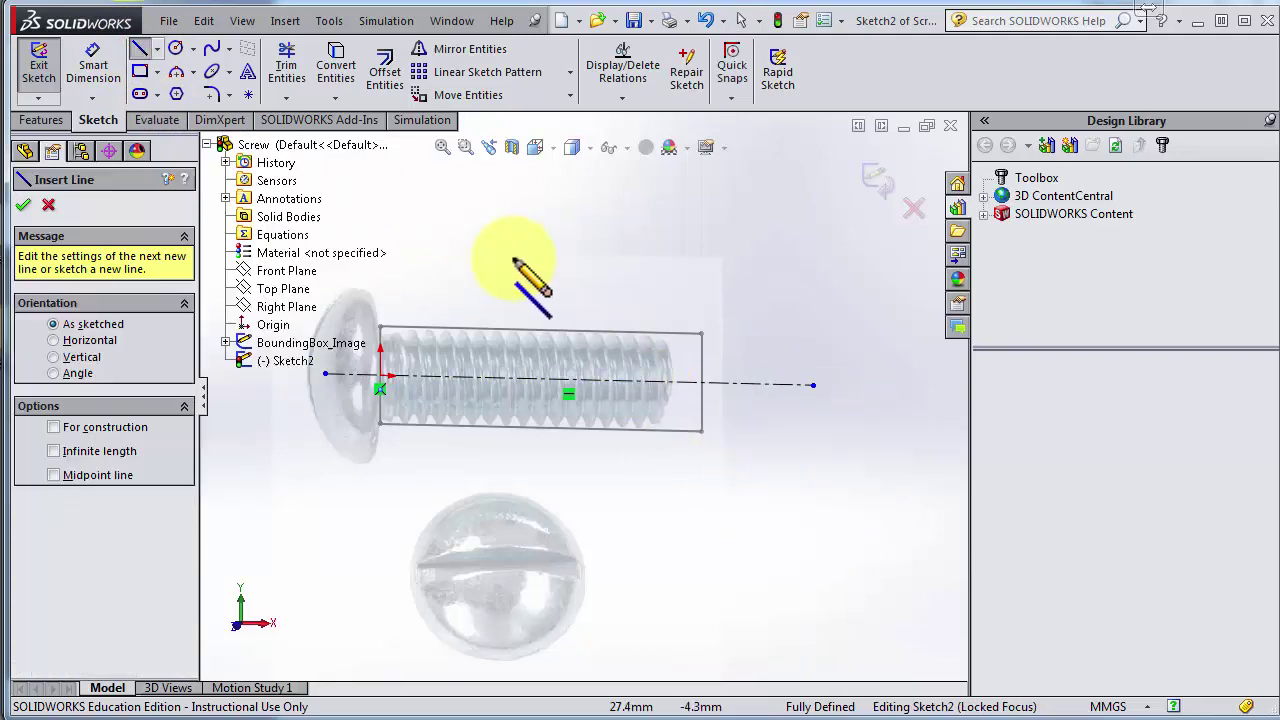
{"action": "scroll", "coordinate": [543, 311], "scroll_direction": "down", "scroll_amount": 4}
{"action": "scroll", "coordinate": [637, 343], "scroll_direction": "up", "scroll_amount": 4}
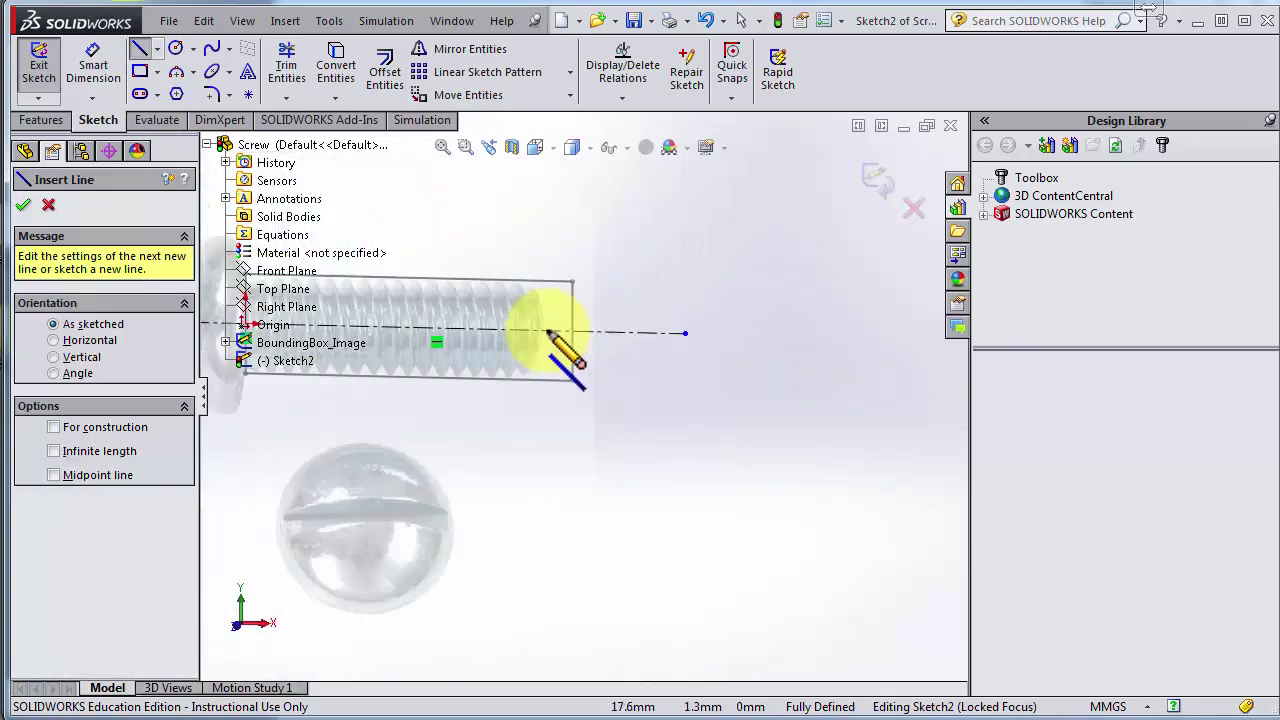
{"action": "scroll", "coordinate": [505, 350], "scroll_direction": "up", "scroll_amount": 2}
{"action": "scroll", "coordinate": [757, 449], "scroll_direction": "down", "scroll_amount": 3}
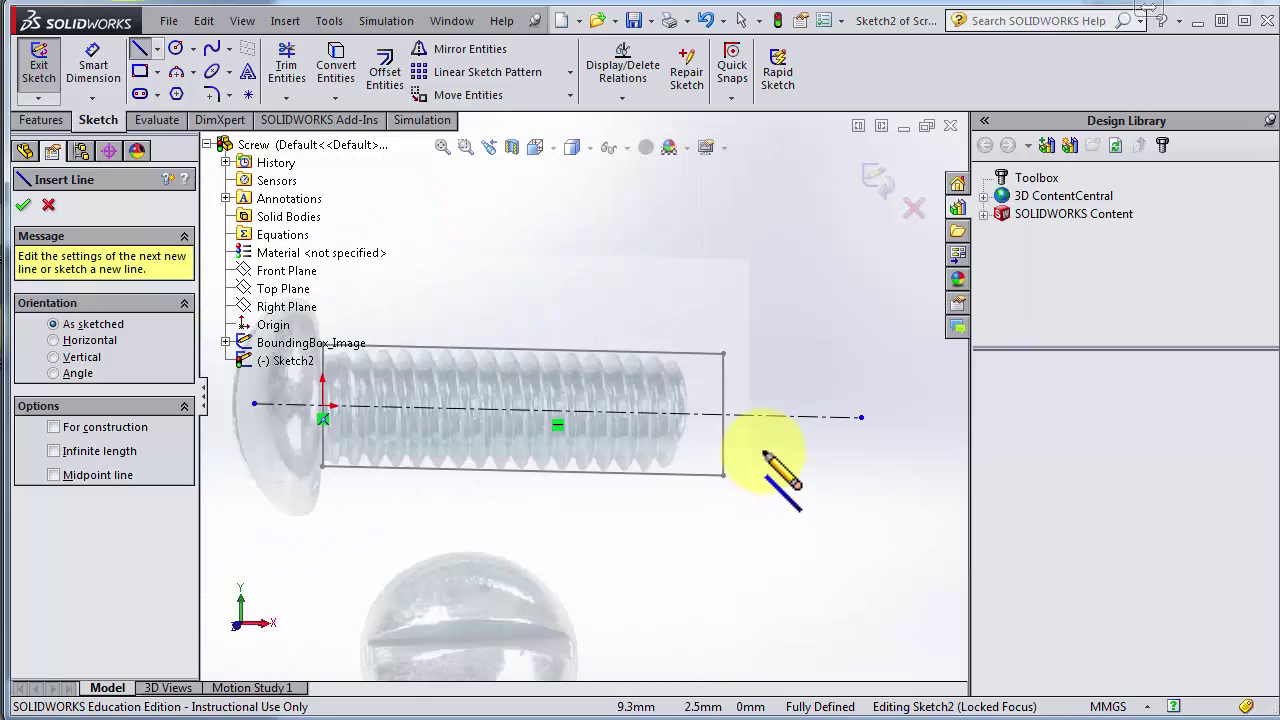
{"action": "scroll", "coordinate": [779, 441], "scroll_direction": "down", "scroll_amount": 2}
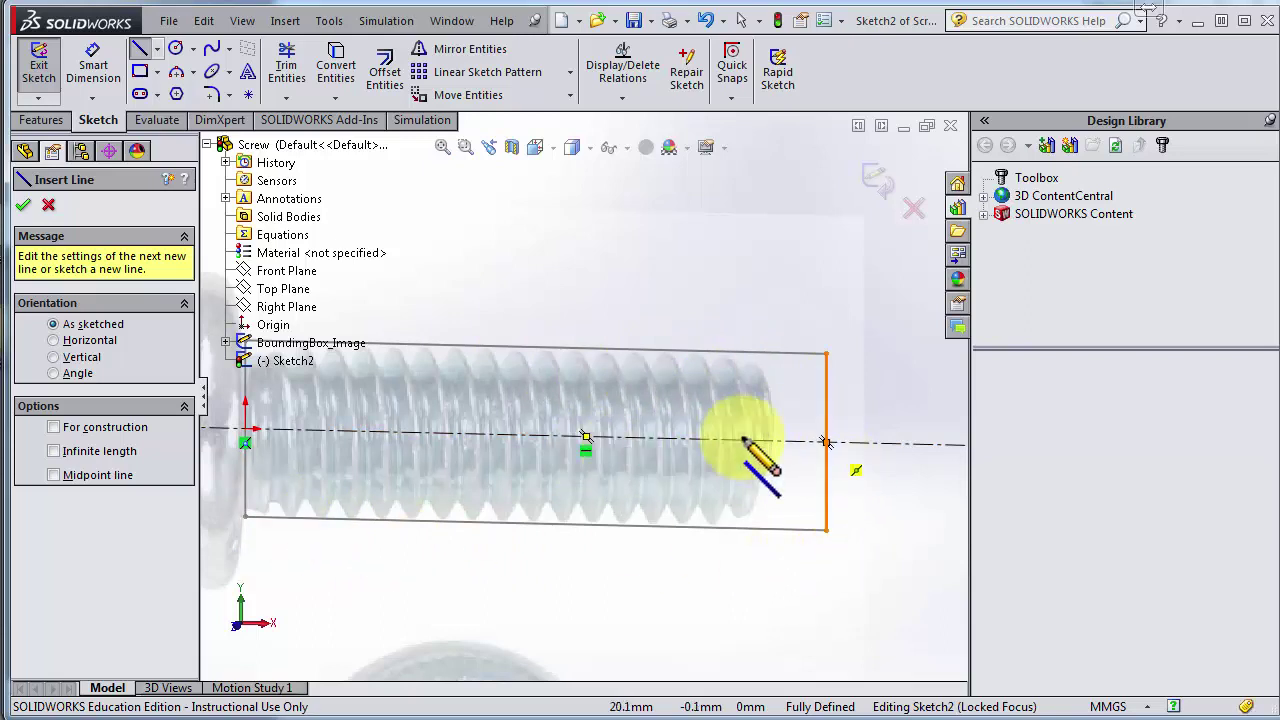
{"action": "left_click", "coordinate": [828, 443]}
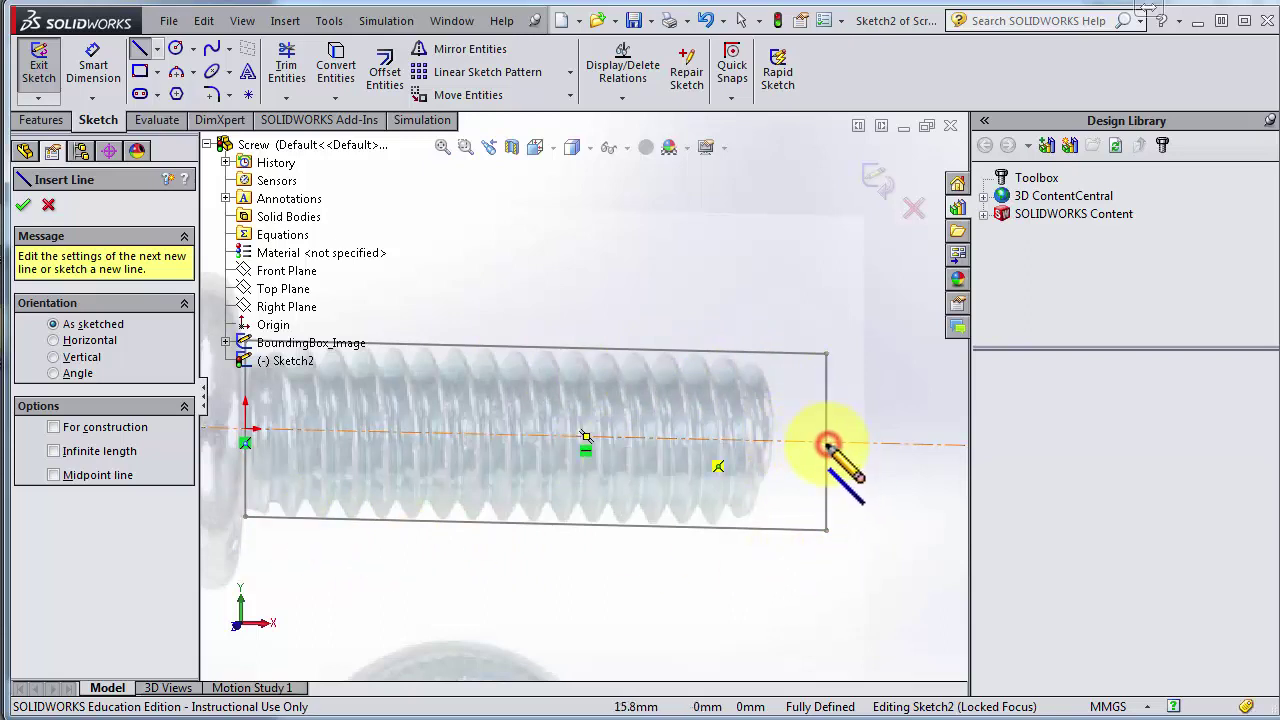
{"action": "left_click", "coordinate": [827, 390]}
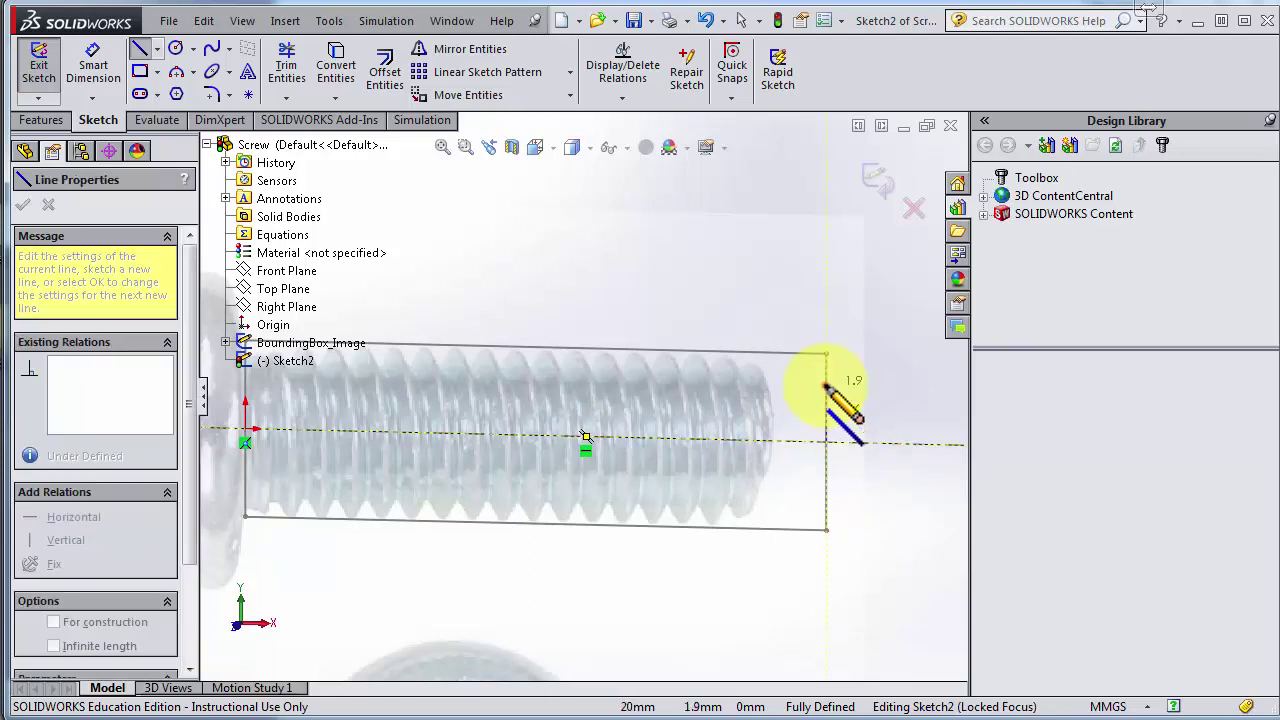
{"action": "left_click", "coordinate": [825, 386]}
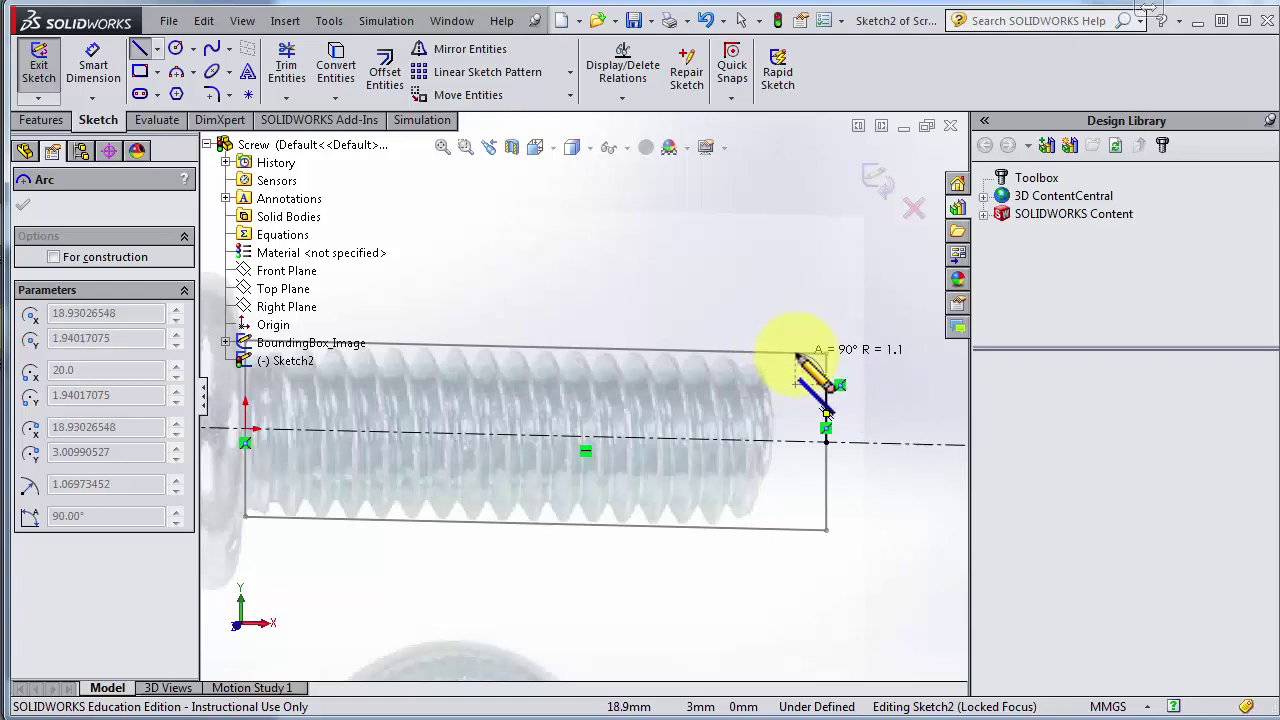
{"action": "left_click", "coordinate": [796, 354]}
Draw a horizontal line along the rectangle's upper edge from the tip arc to the corner at the screw head
{"action": "key", "text": "z"}
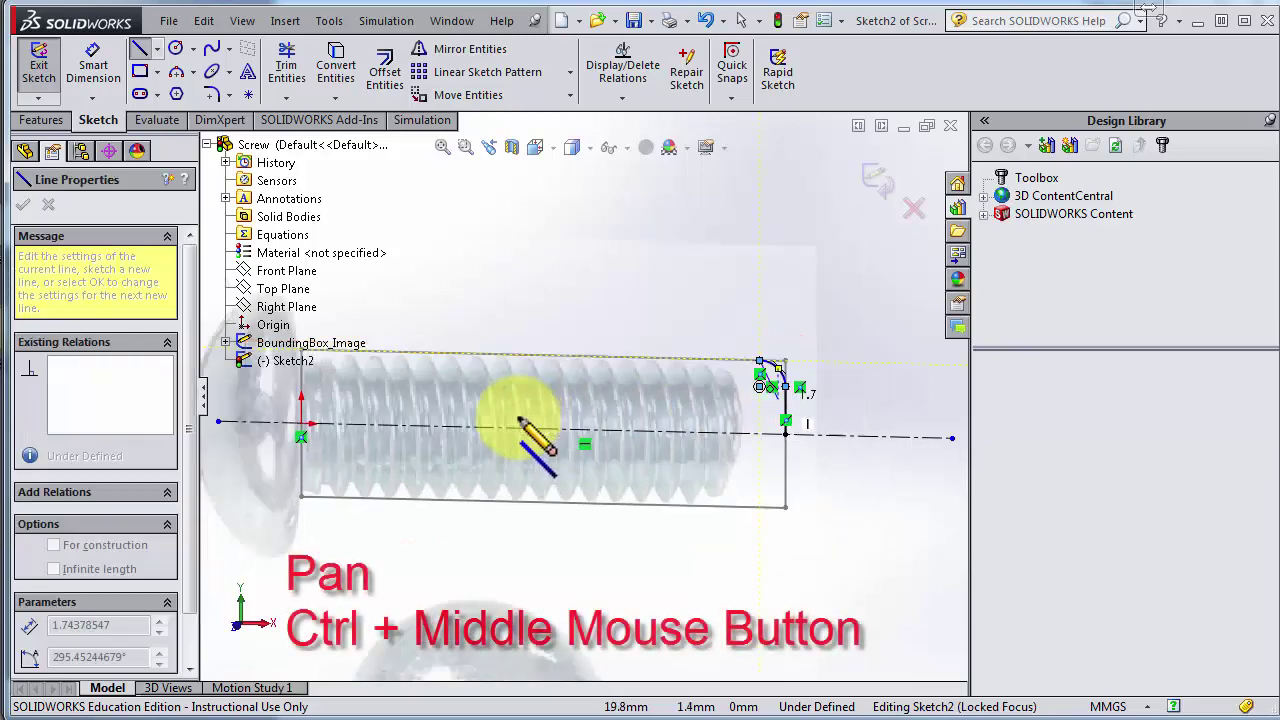
{"action": "scroll", "coordinate": [457, 390], "scroll_direction": "up", "scroll_amount": 1}
{"action": "middle_click_drag", "start_coordinate": [457, 386], "coordinate": [543, 334], "text": "ctrl"}
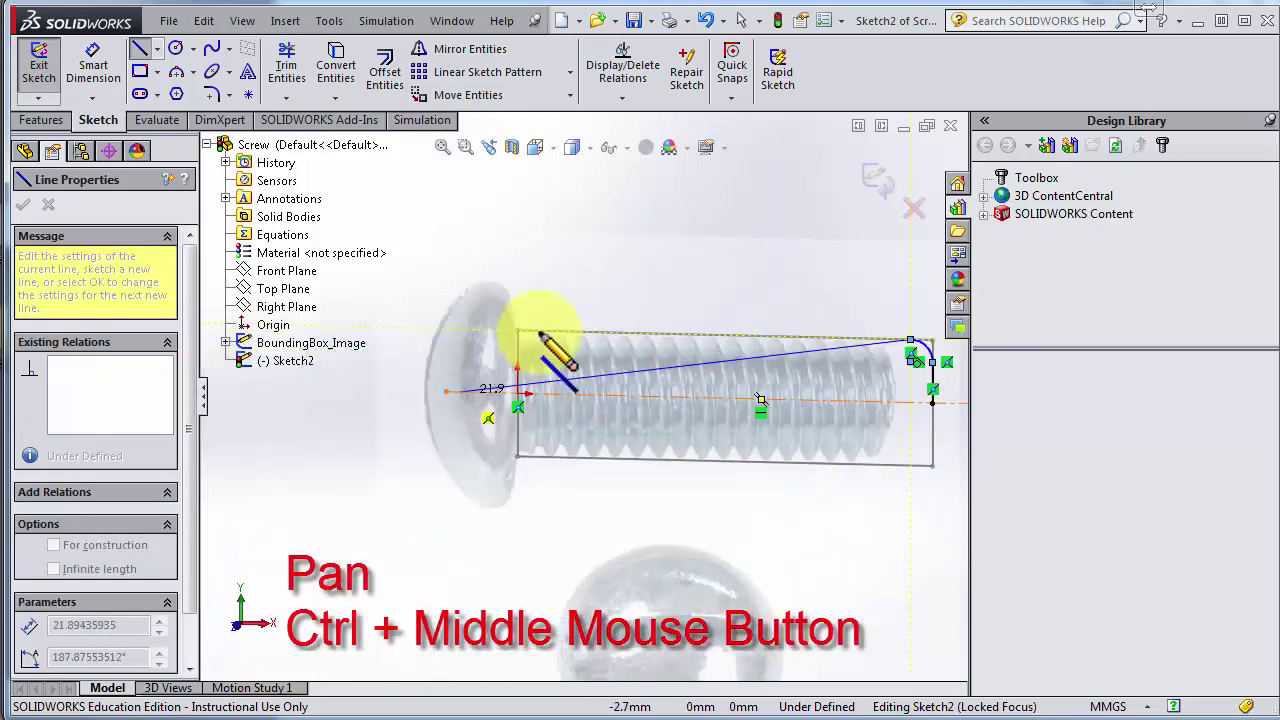
{"action": "scroll", "coordinate": [549, 328], "scroll_direction": "down", "scroll_amount": 1}
{"action": "scroll", "coordinate": [571, 330], "scroll_direction": "down", "scroll_amount": 1}
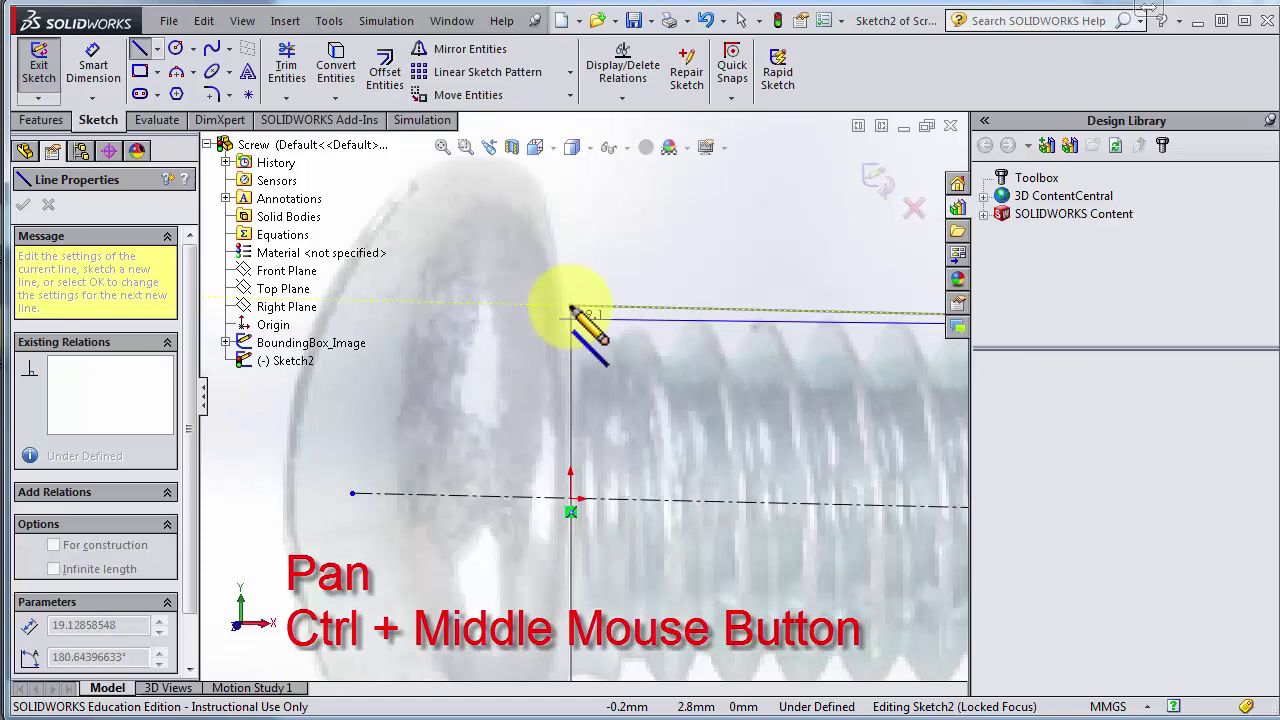
{"action": "left_click", "coordinate": [570, 306]}
Sketch the head rim from that corner: a vertical line about 1 mm, a 90° tangent arc of about 1.3 mm radius and a horizontal line about 3.2 mm
{"action": "left_click", "coordinate": [137, 50]}
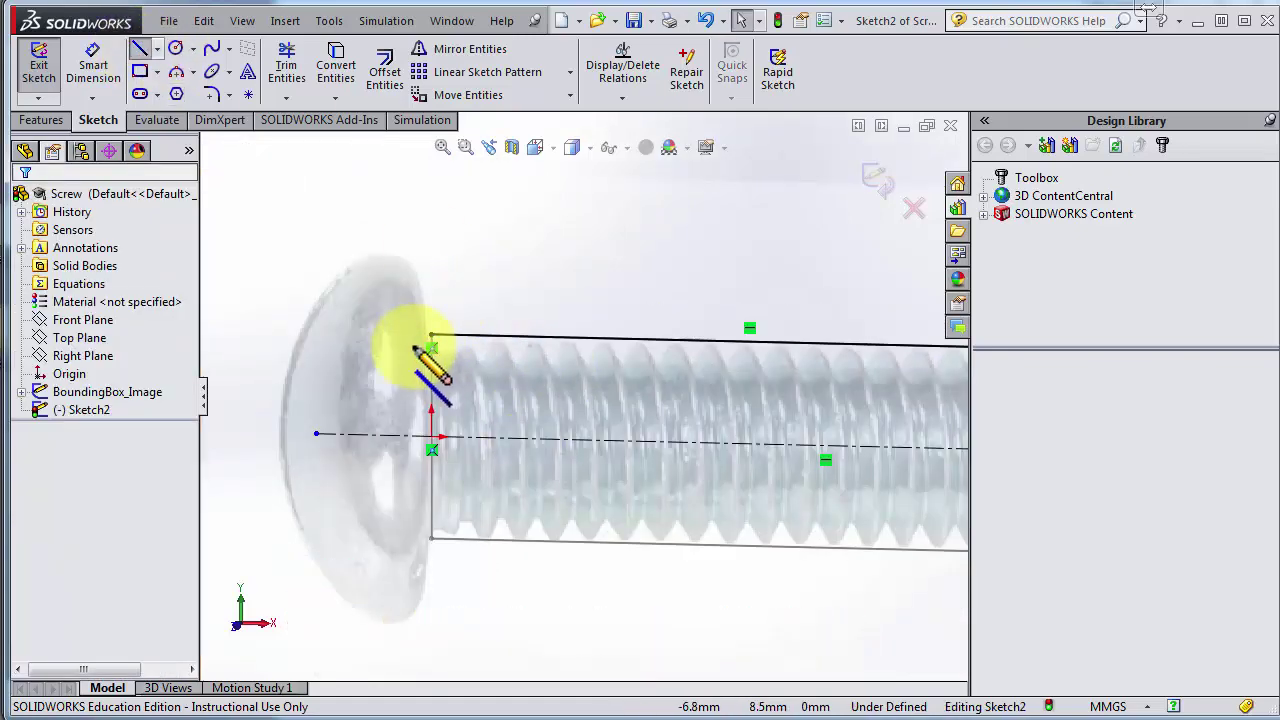
{"action": "scroll", "coordinate": [416, 350], "scroll_direction": "down", "scroll_amount": 1}
{"action": "key", "text": "l"}
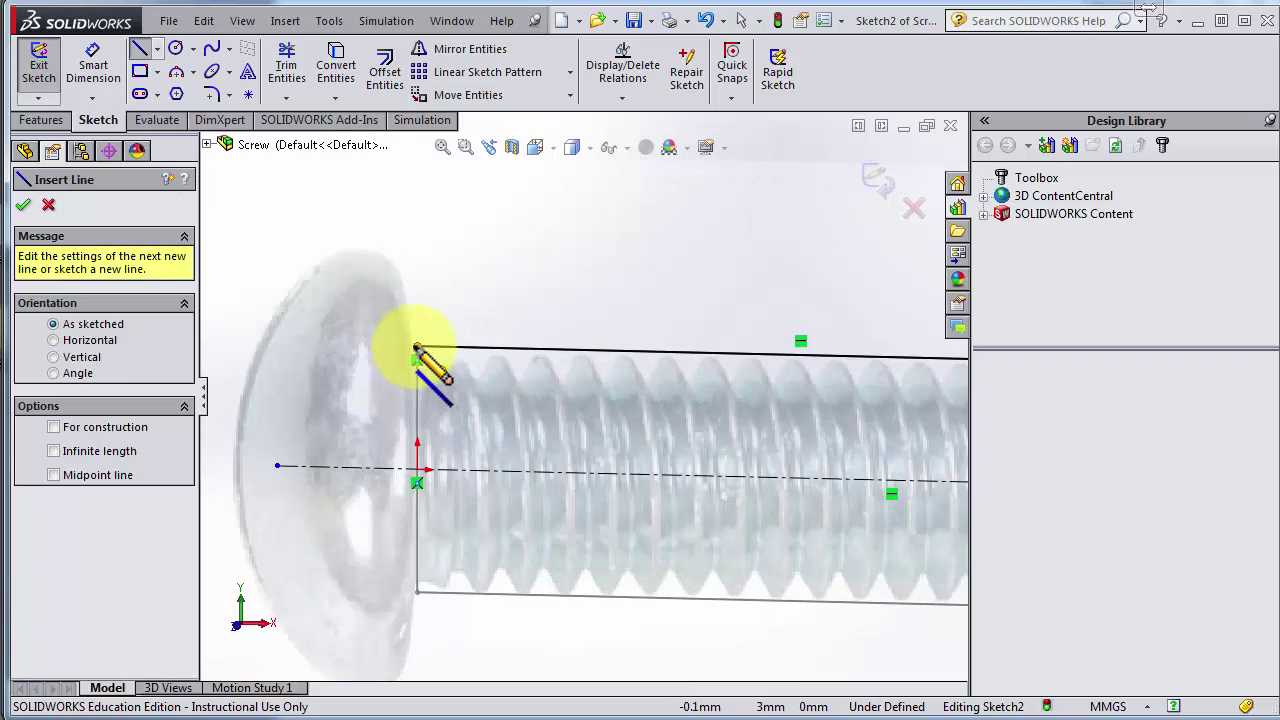
{"action": "left_click", "coordinate": [417, 347]}
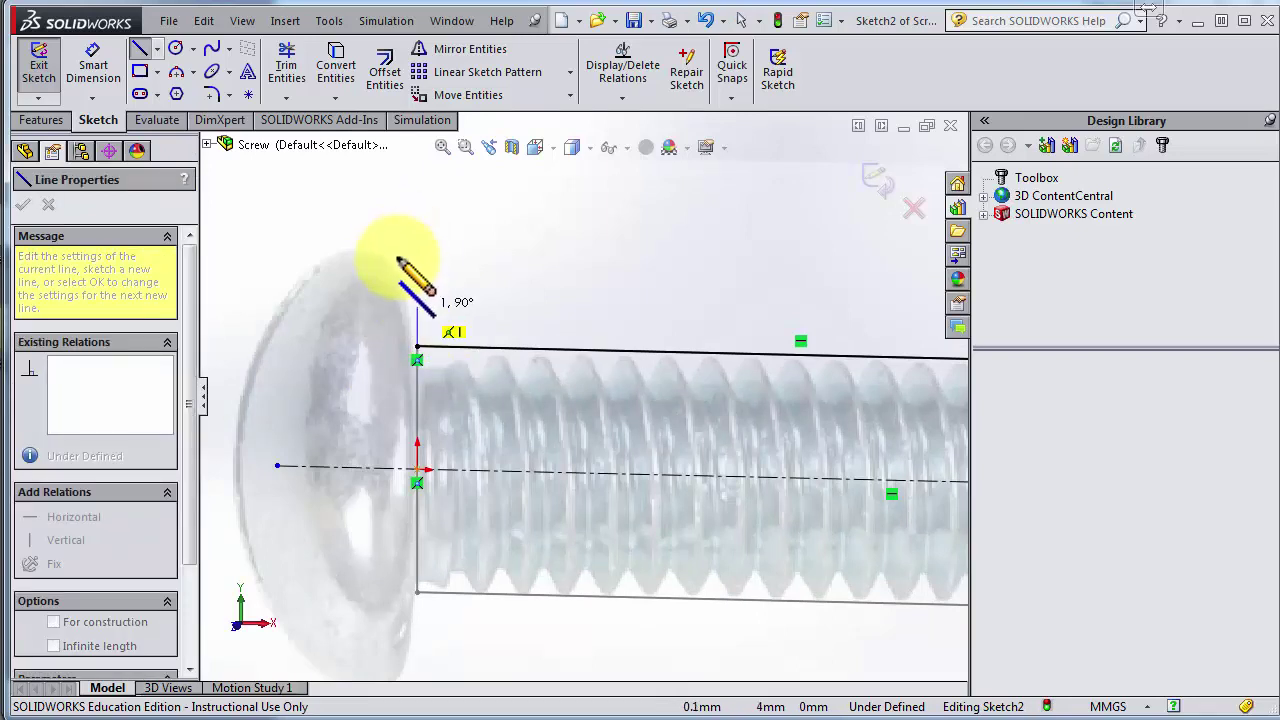
{"action": "left_click", "coordinate": [417, 306]}
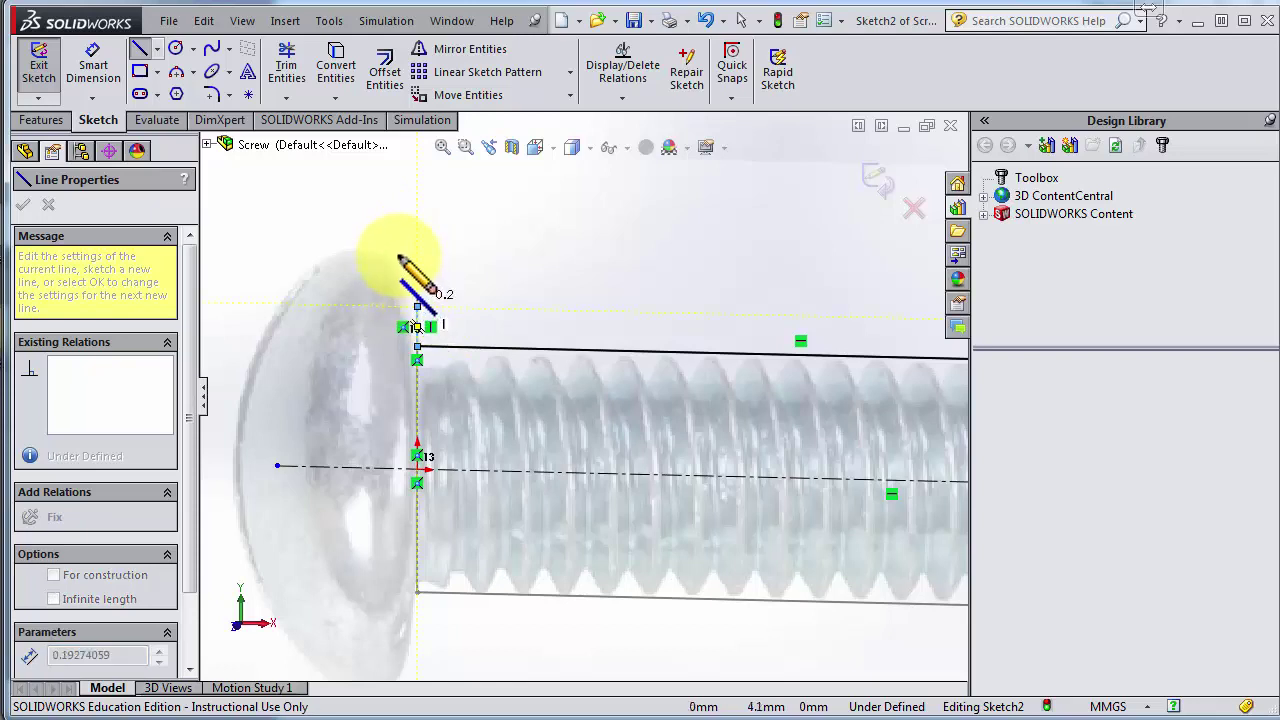
{"action": "key", "text": "a"}
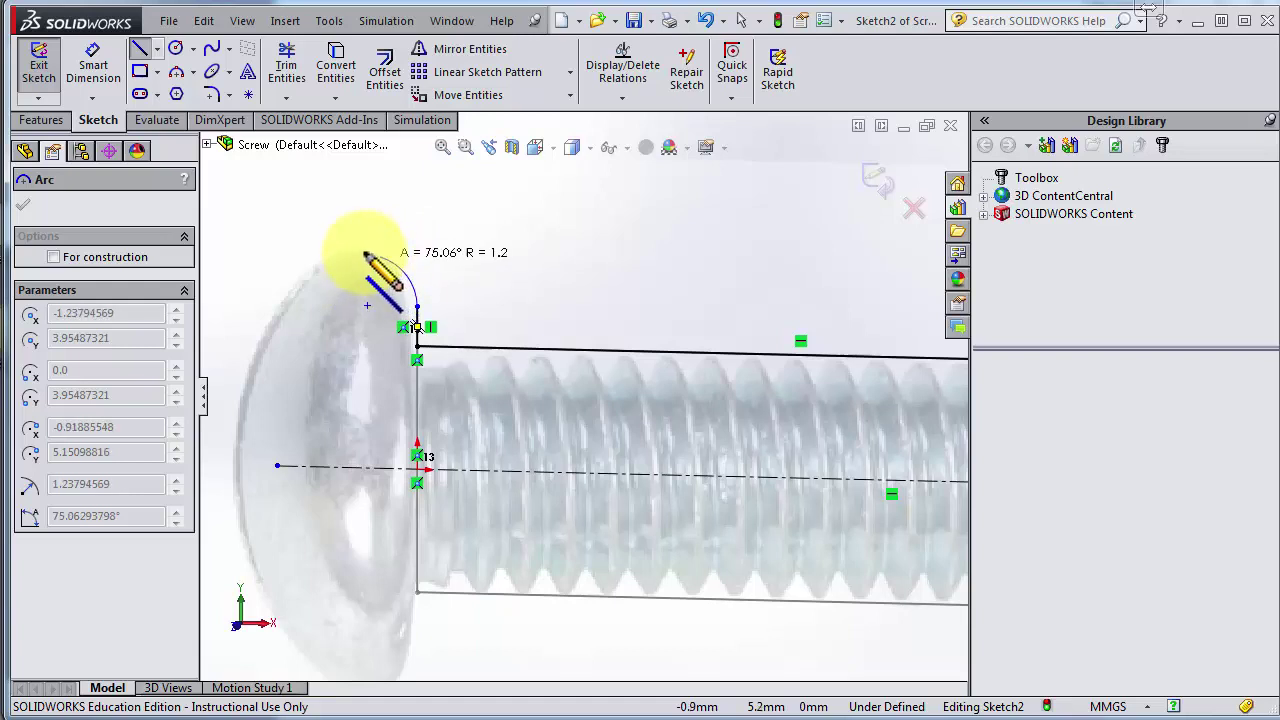
{"action": "left_click", "coordinate": [365, 251]}
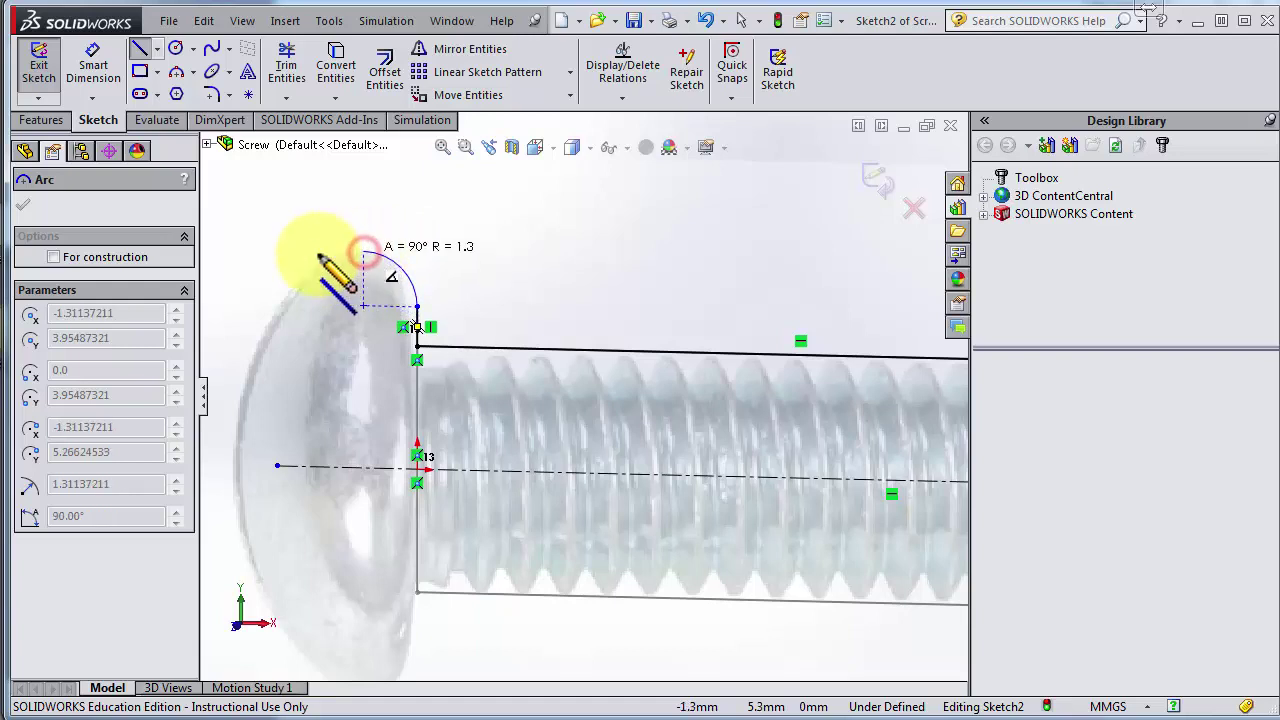
{"action": "double_click", "coordinate": [233, 250]}
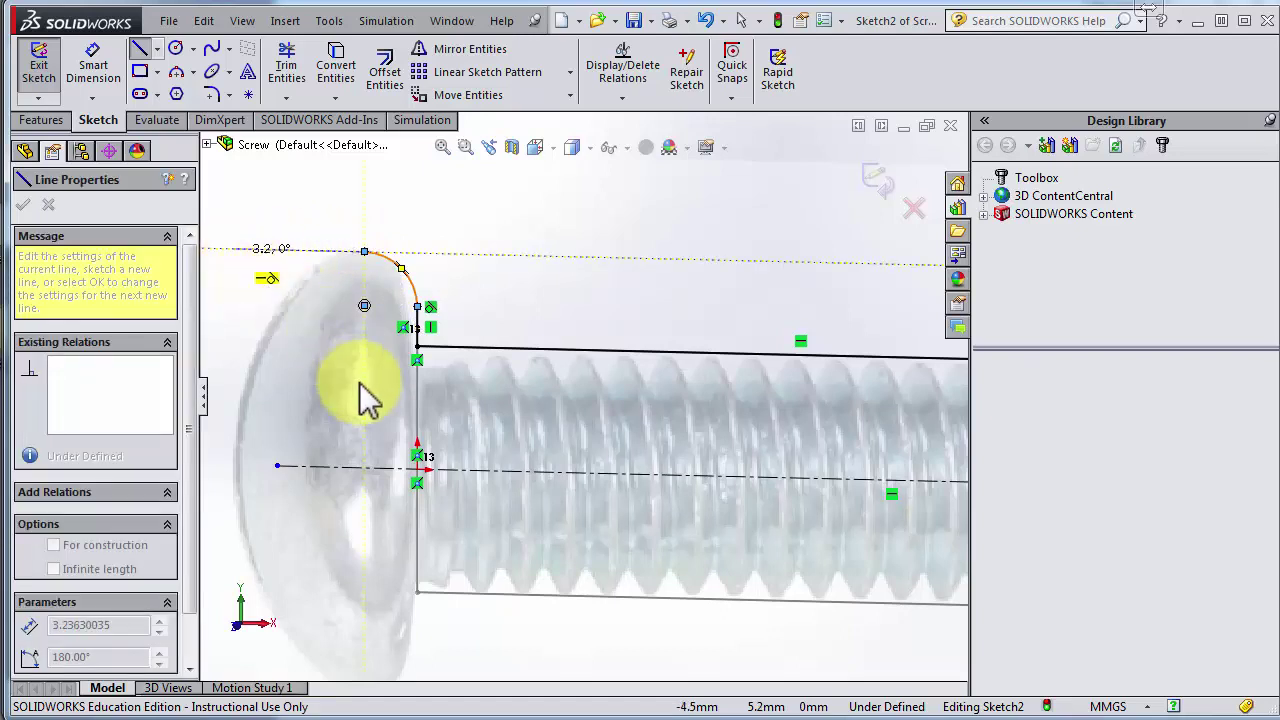
{"action": "key", "text": "Escape"}
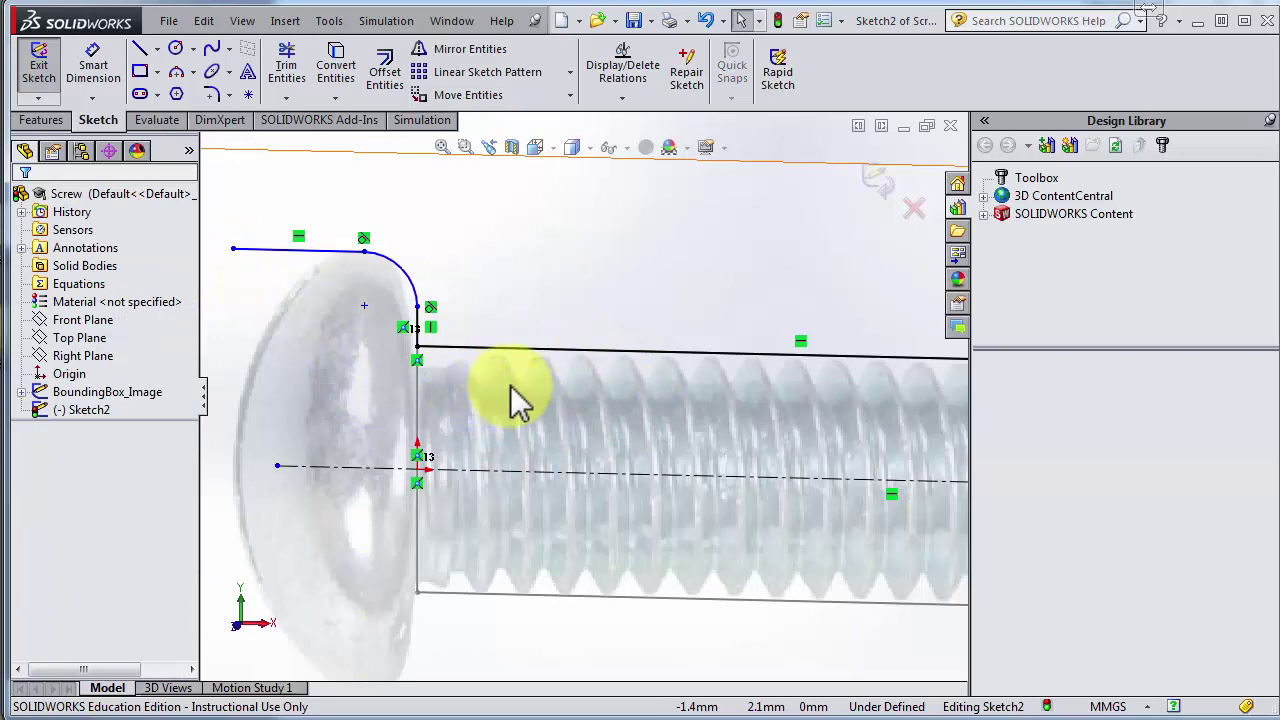
Trace the head's dome with a 3 Point Arc of about 6.6 mm radius, from just above the rim arc to the outermost face near the axis
{"action": "scroll", "coordinate": [509, 400], "scroll_direction": "up", "scroll_amount": 3}
{"action": "scroll", "coordinate": [480, 600], "scroll_direction": "down", "scroll_amount": 2}
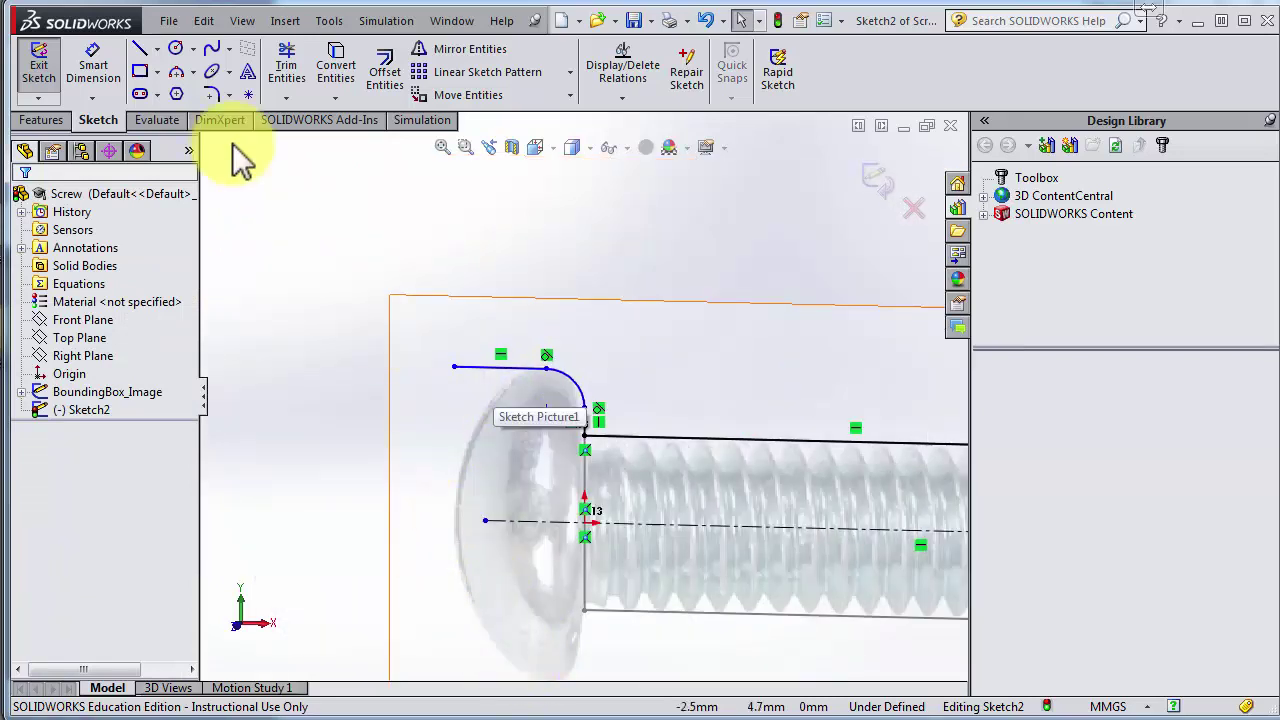
{"action": "left_click", "coordinate": [194, 74]}
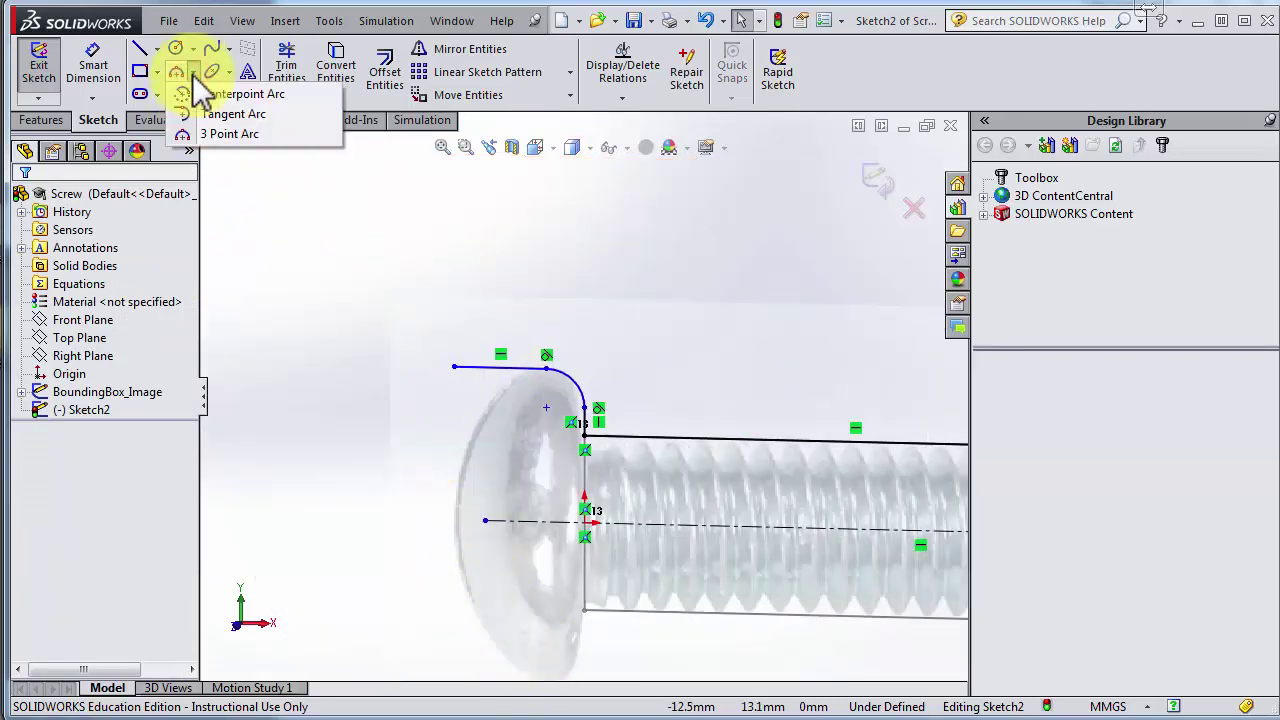
{"action": "left_click", "coordinate": [209, 133]}
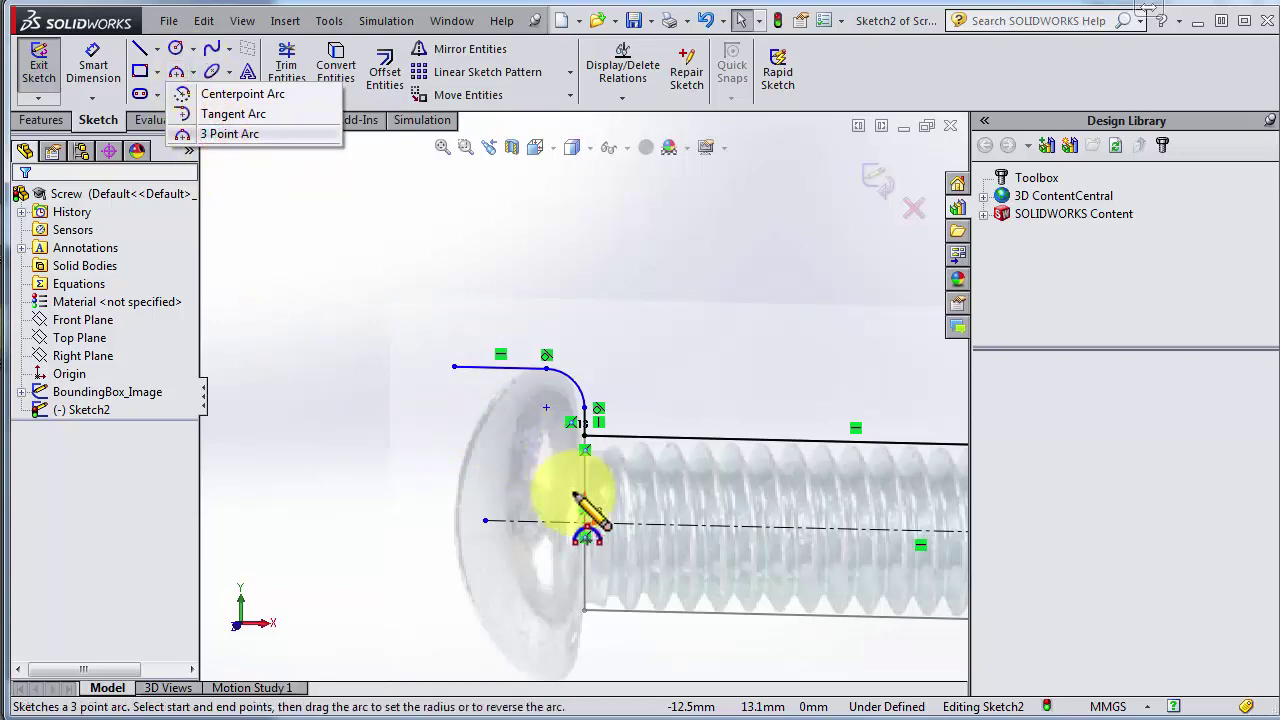
{"action": "scroll", "coordinate": [511, 312], "scroll_direction": "up", "scroll_amount": 3}
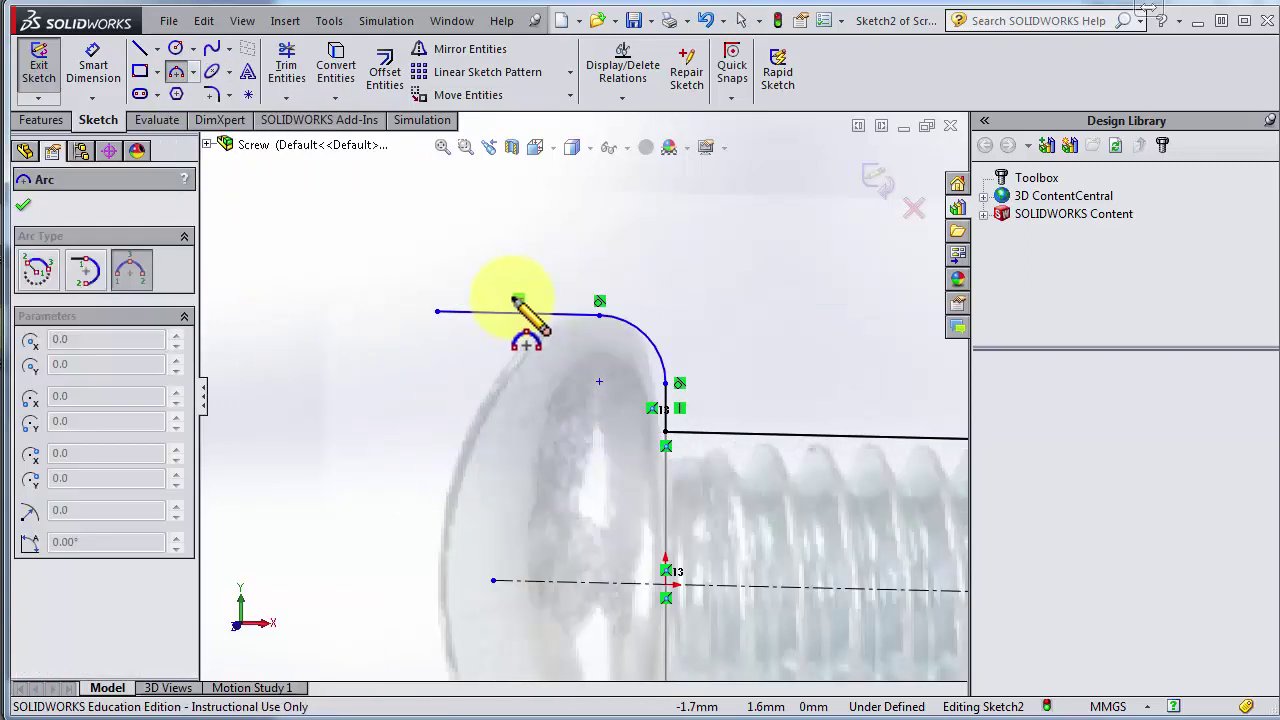
{"action": "scroll", "coordinate": [517, 300], "scroll_direction": "up", "scroll_amount": 2}
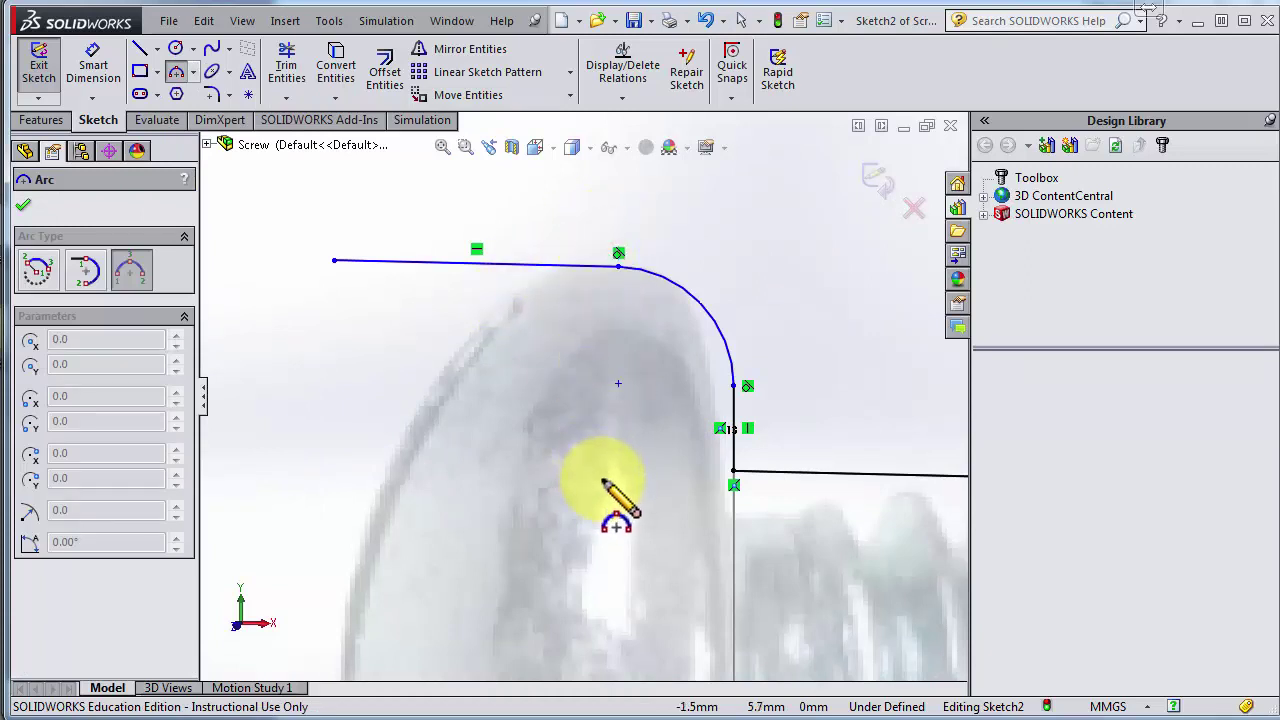
{"action": "scroll", "coordinate": [604, 482], "scroll_direction": "down", "scroll_amount": 2}
{"action": "scroll", "coordinate": [537, 509], "scroll_direction": "down", "scroll_amount": 2}
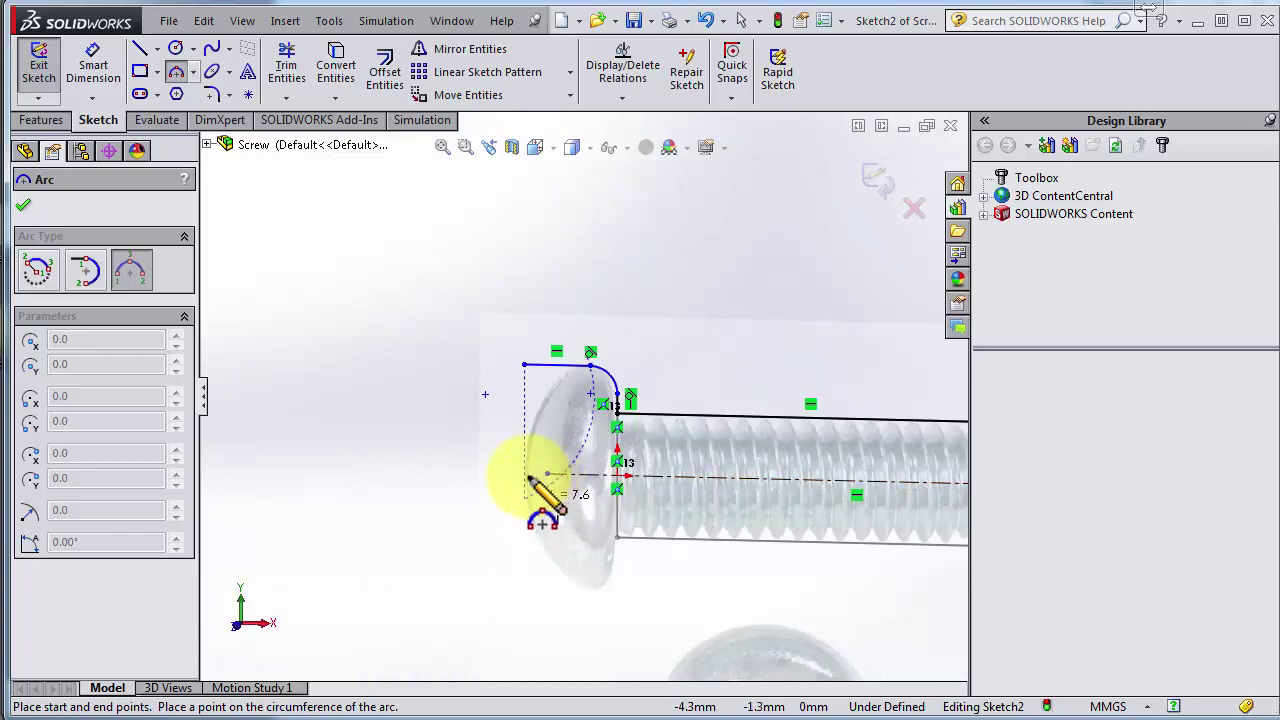
{"action": "left_click", "coordinate": [524, 476]}
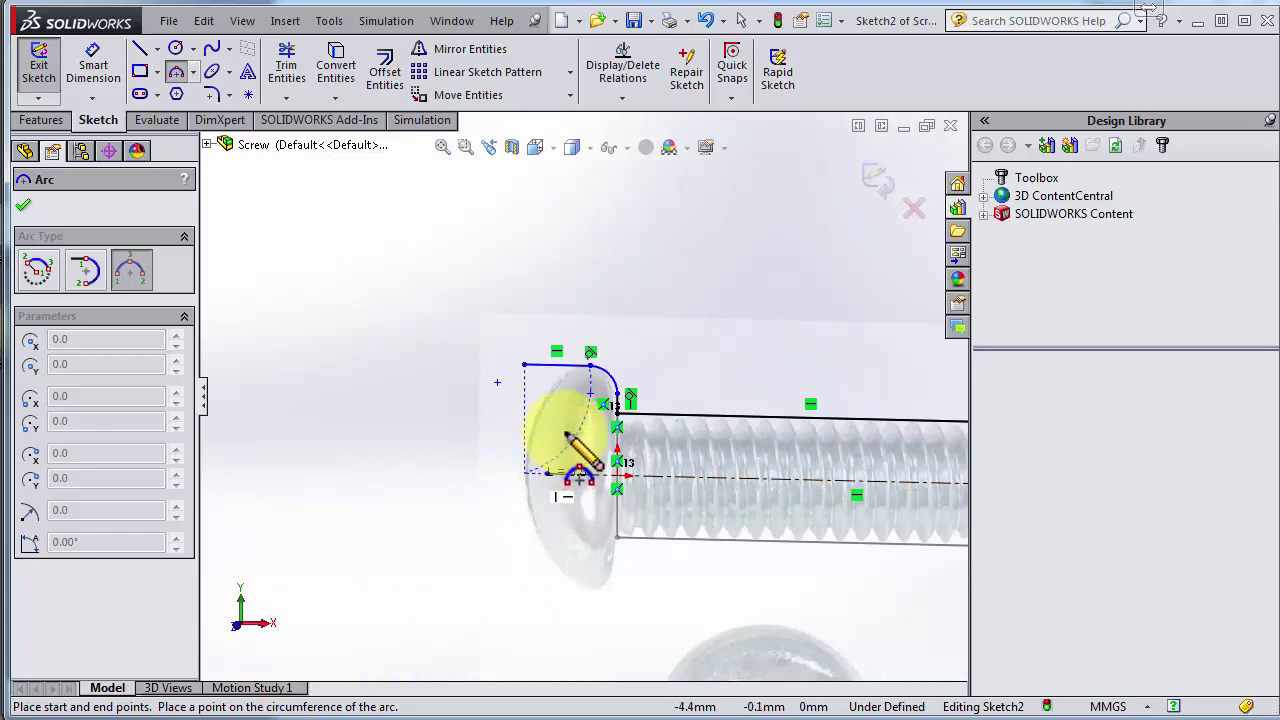
{"action": "scroll", "coordinate": [550, 292], "scroll_direction": "down", "scroll_amount": 2}
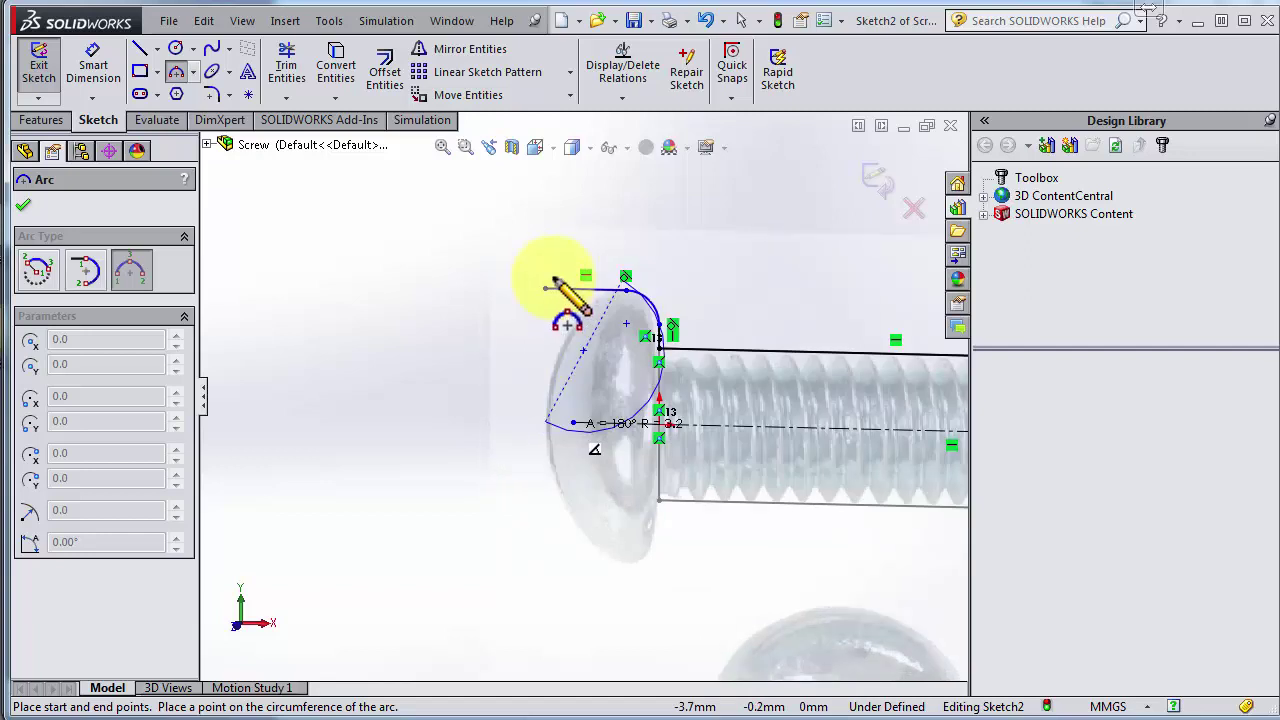
{"action": "scroll", "coordinate": [556, 290], "scroll_direction": "down", "scroll_amount": 3}
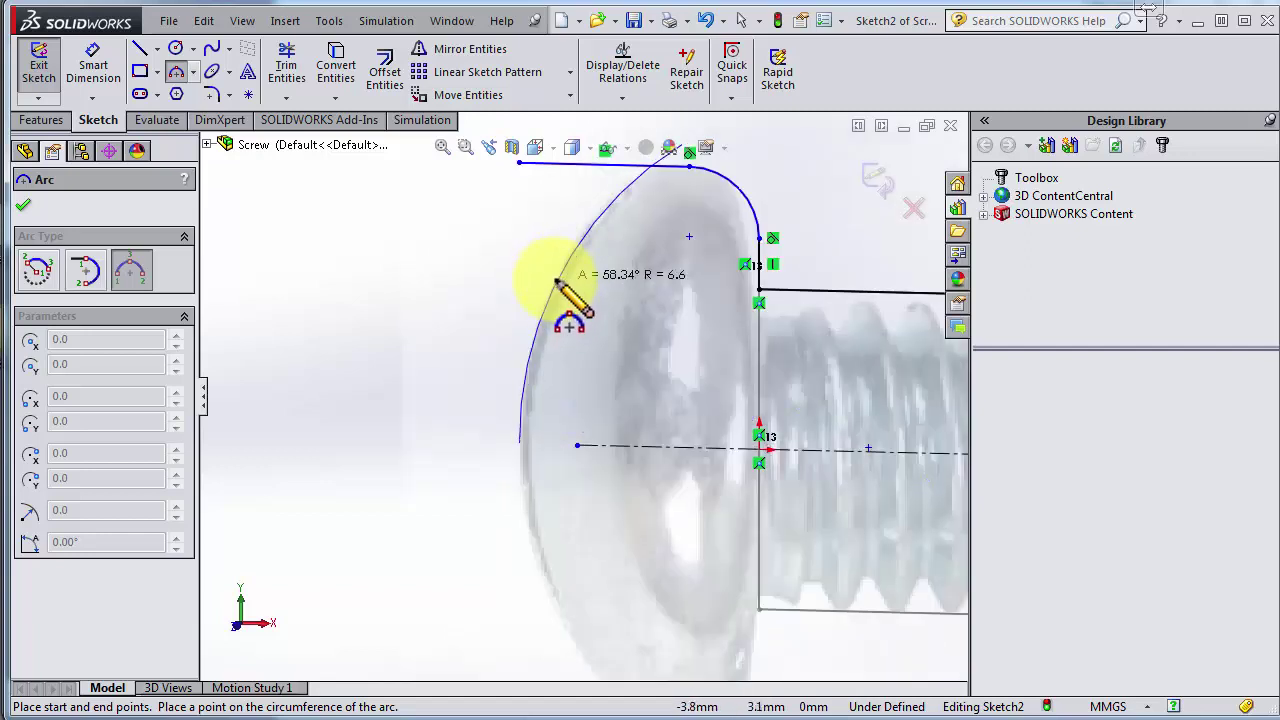
{"action": "left_click", "coordinate": [554, 284]}
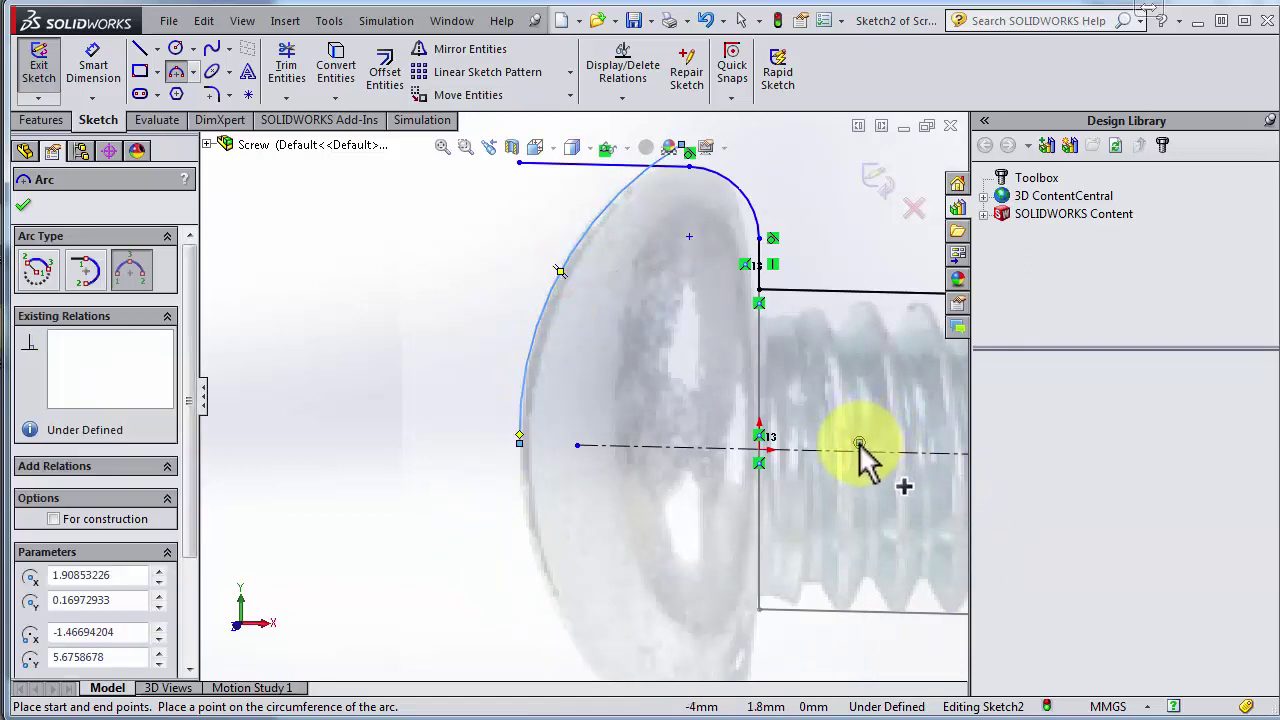
{"action": "key", "text": "Escape"}
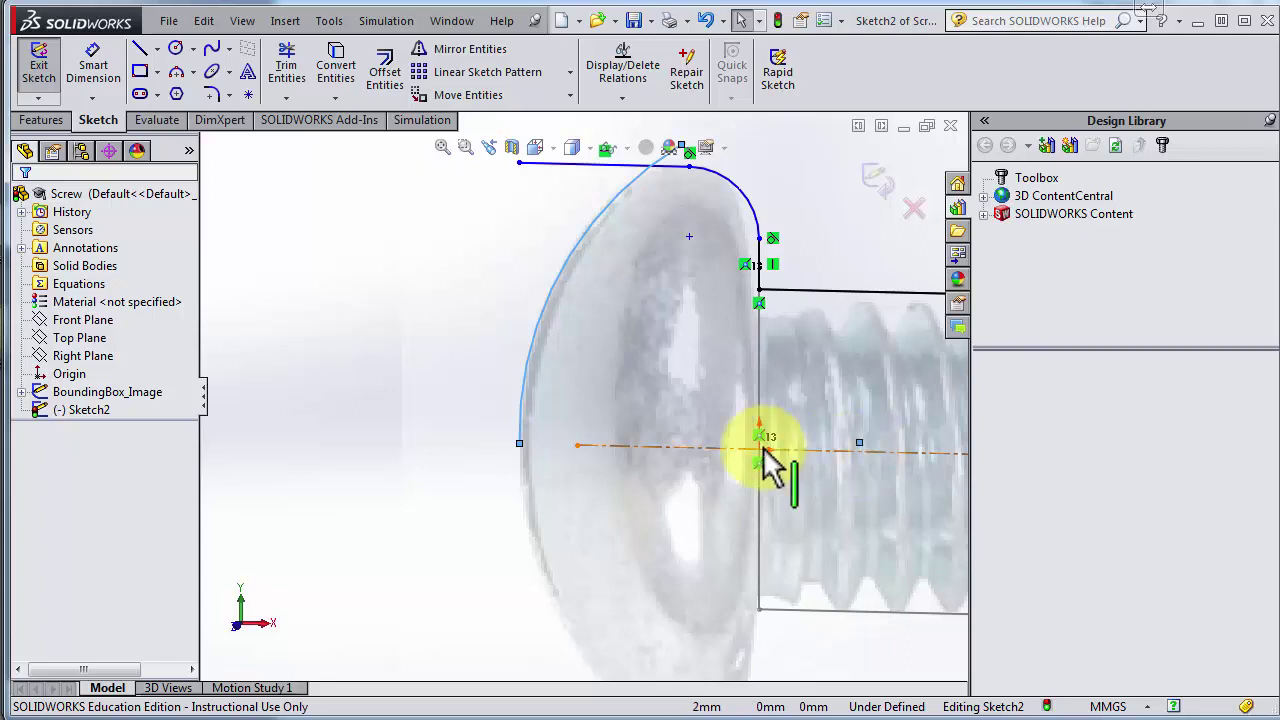
Make the dome arc's center point coincident with the horizontal centerline
{"action": "left_click", "coordinate": [519, 443]}
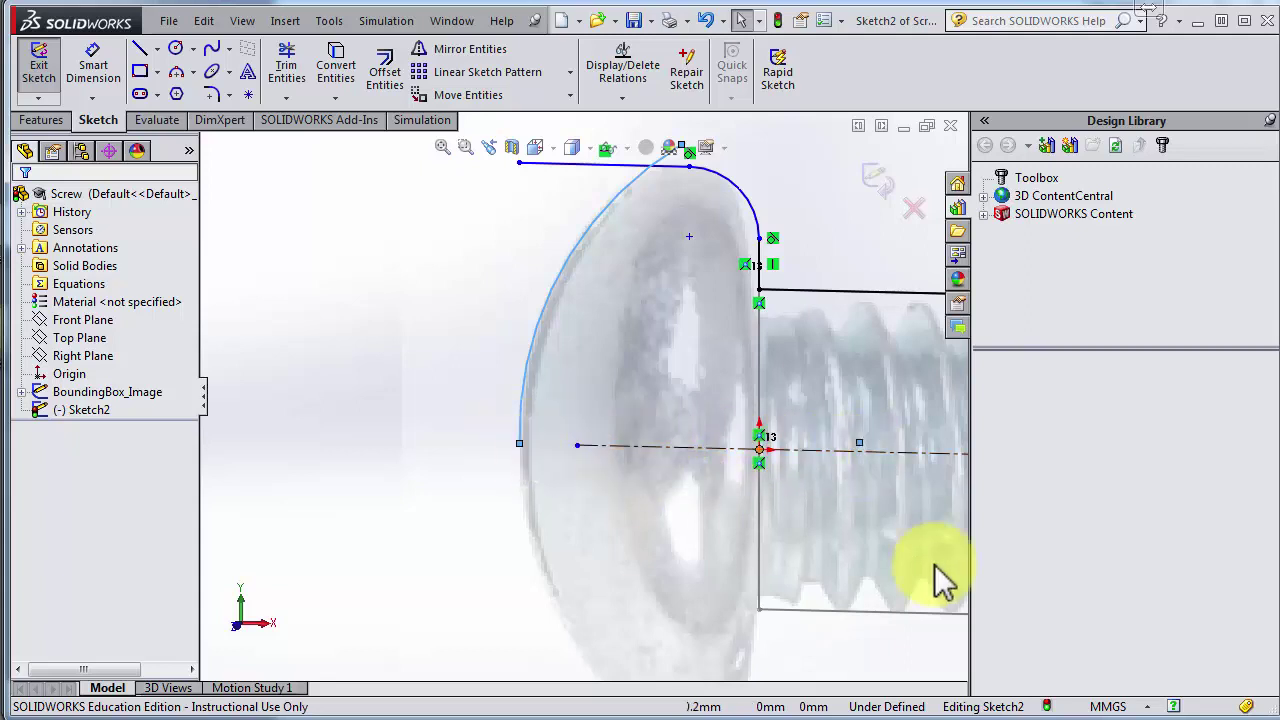
{"action": "left_click", "coordinate": [859, 442]}
{"action": "left_click", "coordinate": [884, 452], "text": "ctrl"}
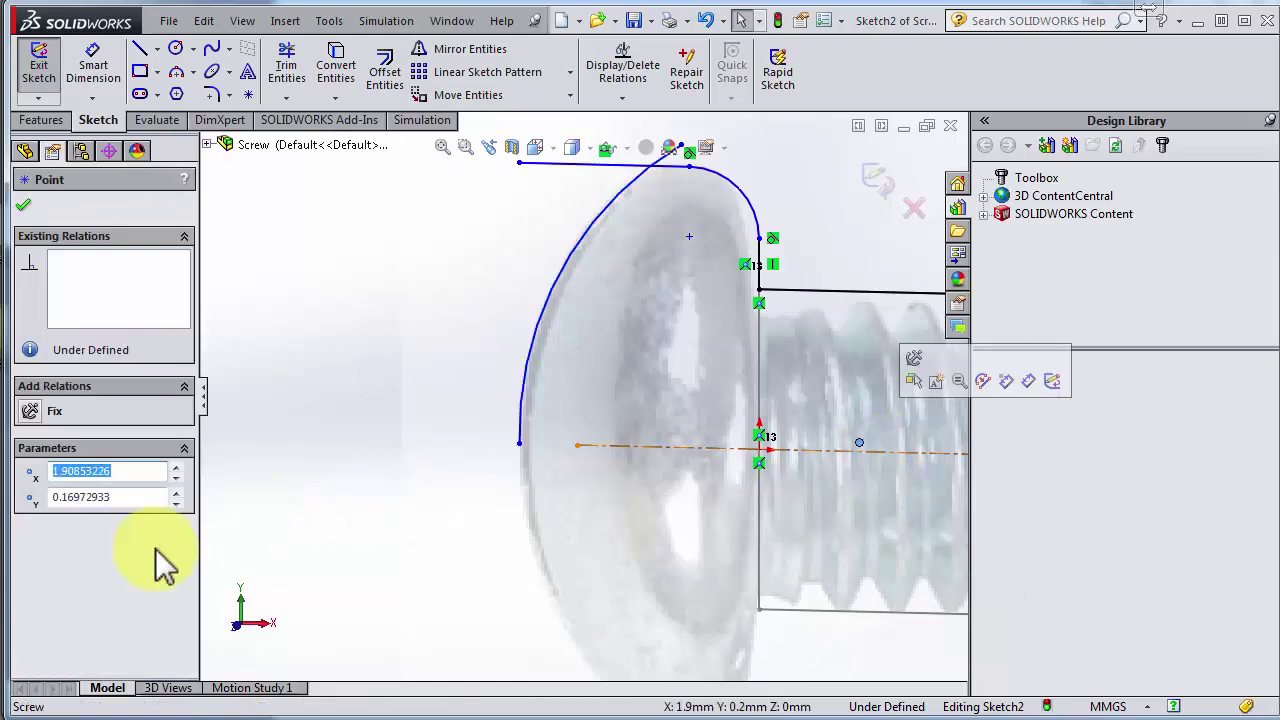
{"action": "left_click", "coordinate": [33, 553]}
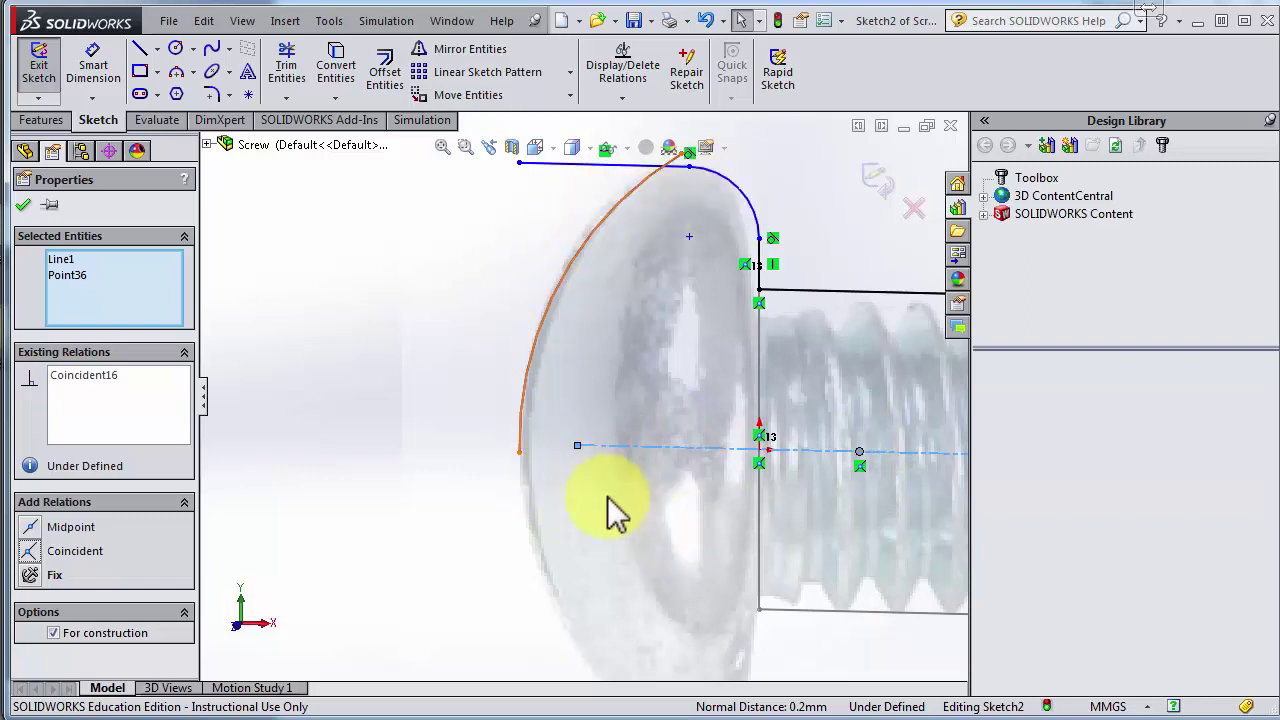
Draw a horizontal line along the axis from just outside the head's dome to the lower end of the tip's vertical line
{"action": "left_click", "coordinate": [140, 49]}
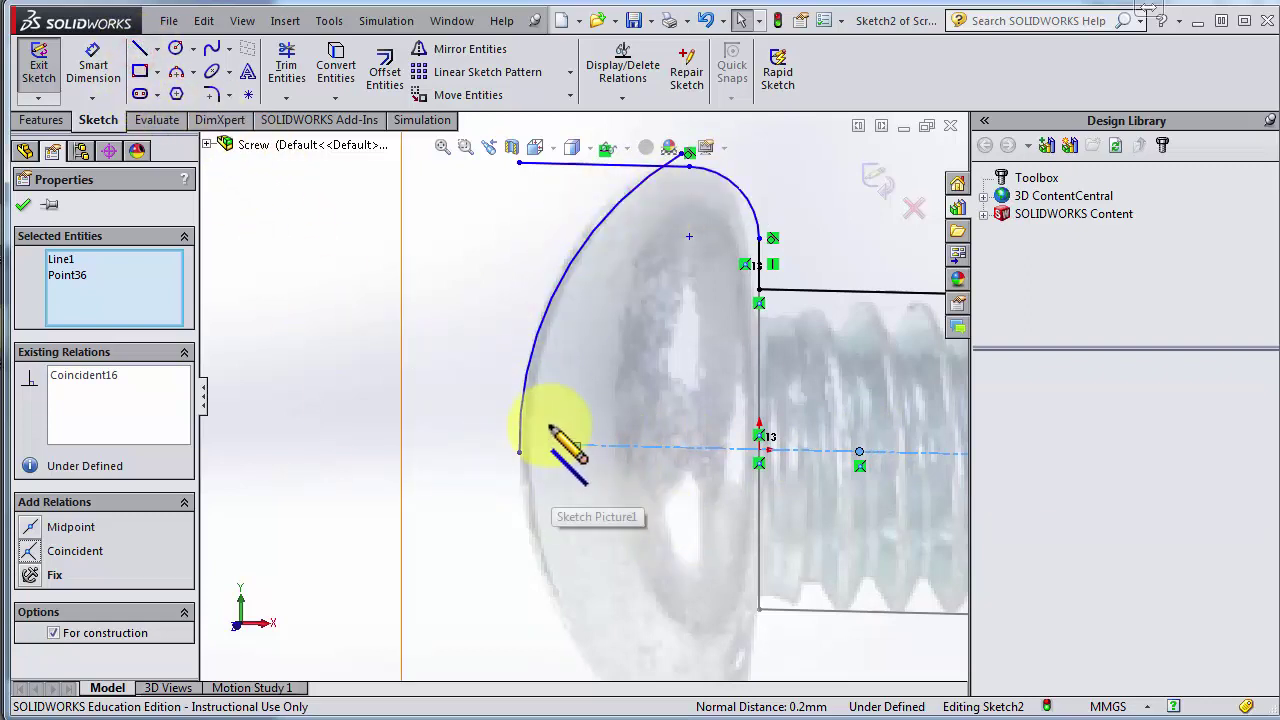
{"action": "left_click", "coordinate": [487, 448]}
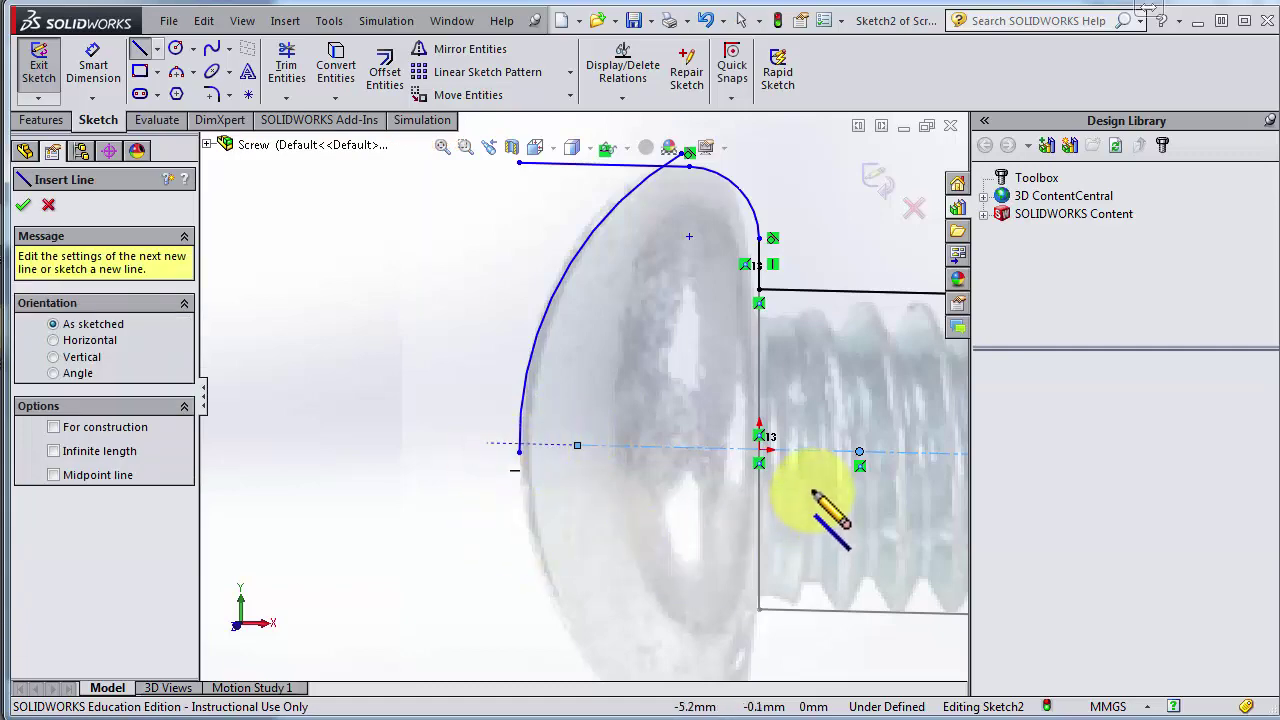
{"action": "scroll", "coordinate": [814, 492], "scroll_direction": "up", "scroll_amount": 6}
{"action": "scroll", "coordinate": [820, 408], "scroll_direction": "up", "scroll_amount": 1}
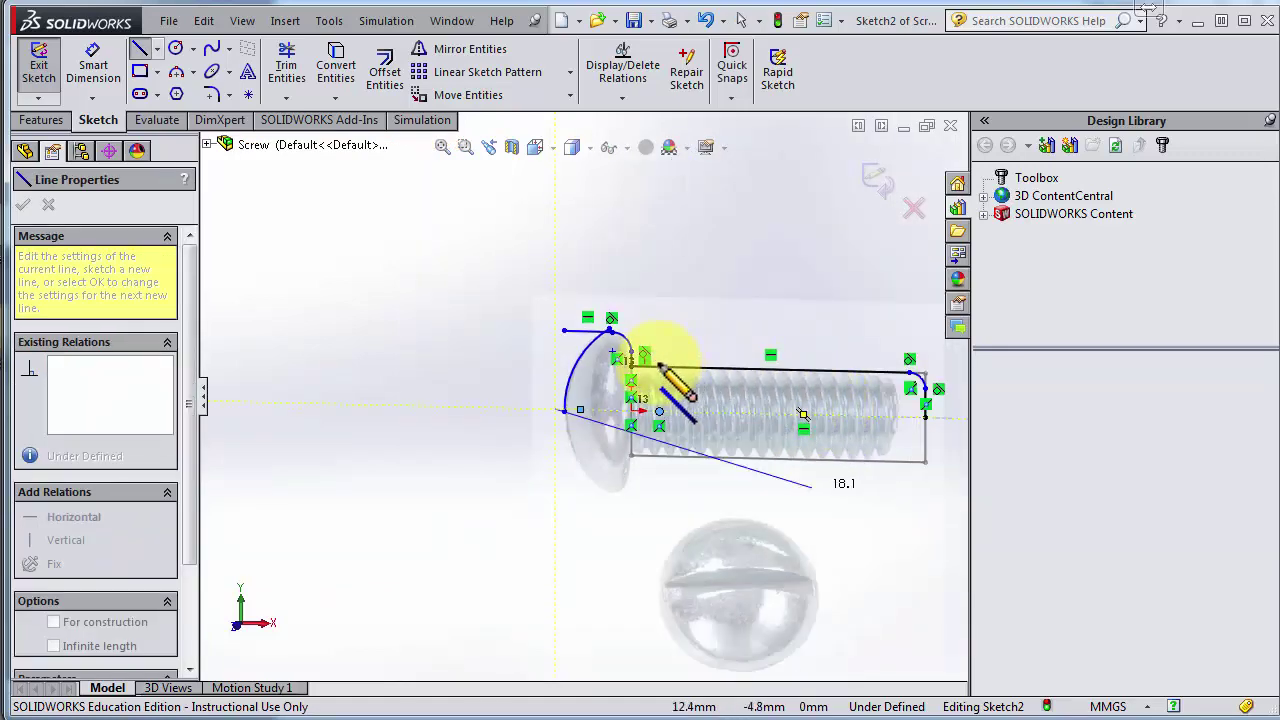
{"action": "scroll", "coordinate": [660, 366], "scroll_direction": "up", "scroll_amount": 1}
{"action": "scroll", "coordinate": [623, 334], "scroll_direction": "down", "scroll_amount": 8}
{"action": "left_click", "coordinate": [622, 334]}
{"action": "left_click", "coordinate": [622, 333]}
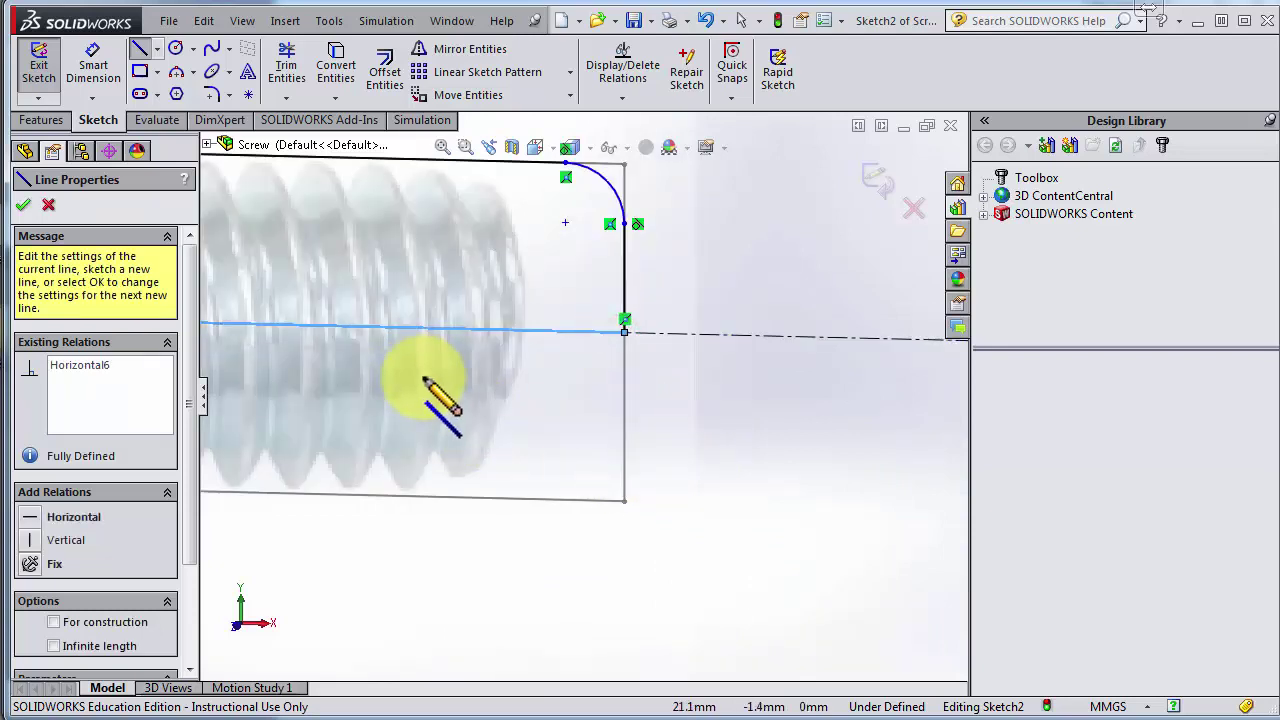
Power trim the rim's horizontal line and the dome arc where they overhang their intersection above the head
{"action": "key", "text": "f"}
{"action": "scroll", "coordinate": [310, 292], "scroll_direction": "down", "scroll_amount": 5}
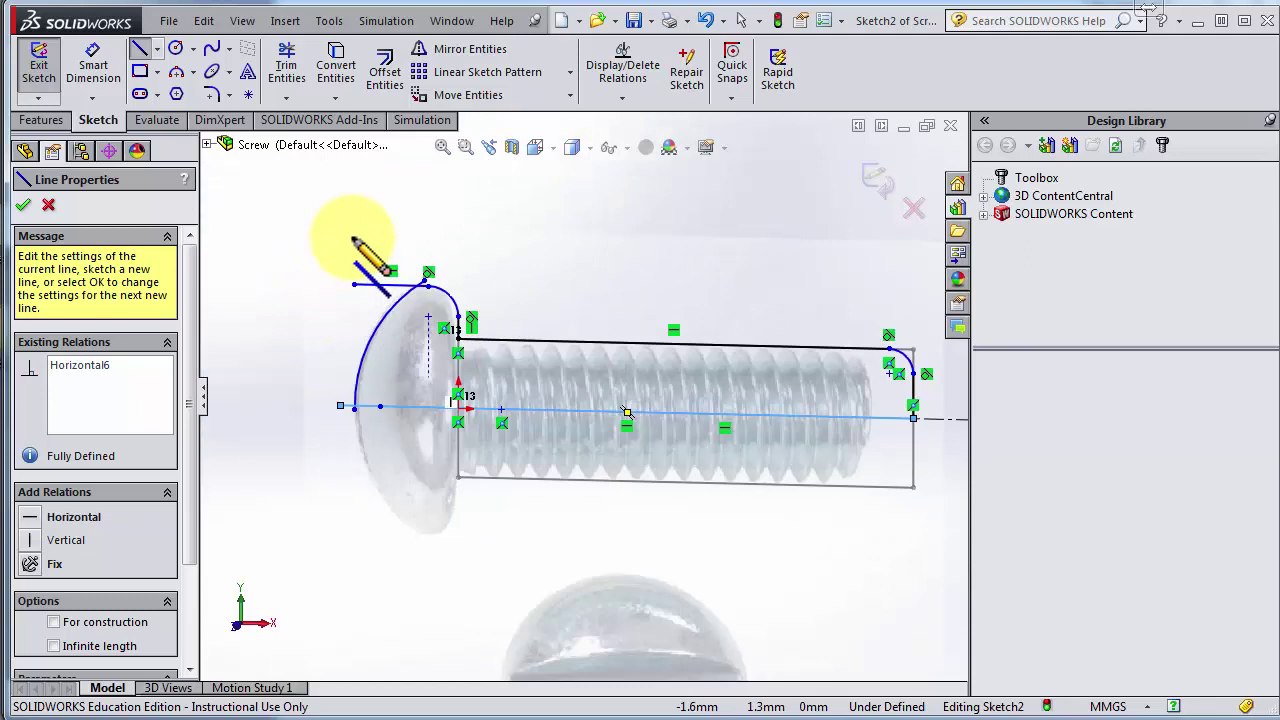
{"action": "left_click", "coordinate": [286, 58]}
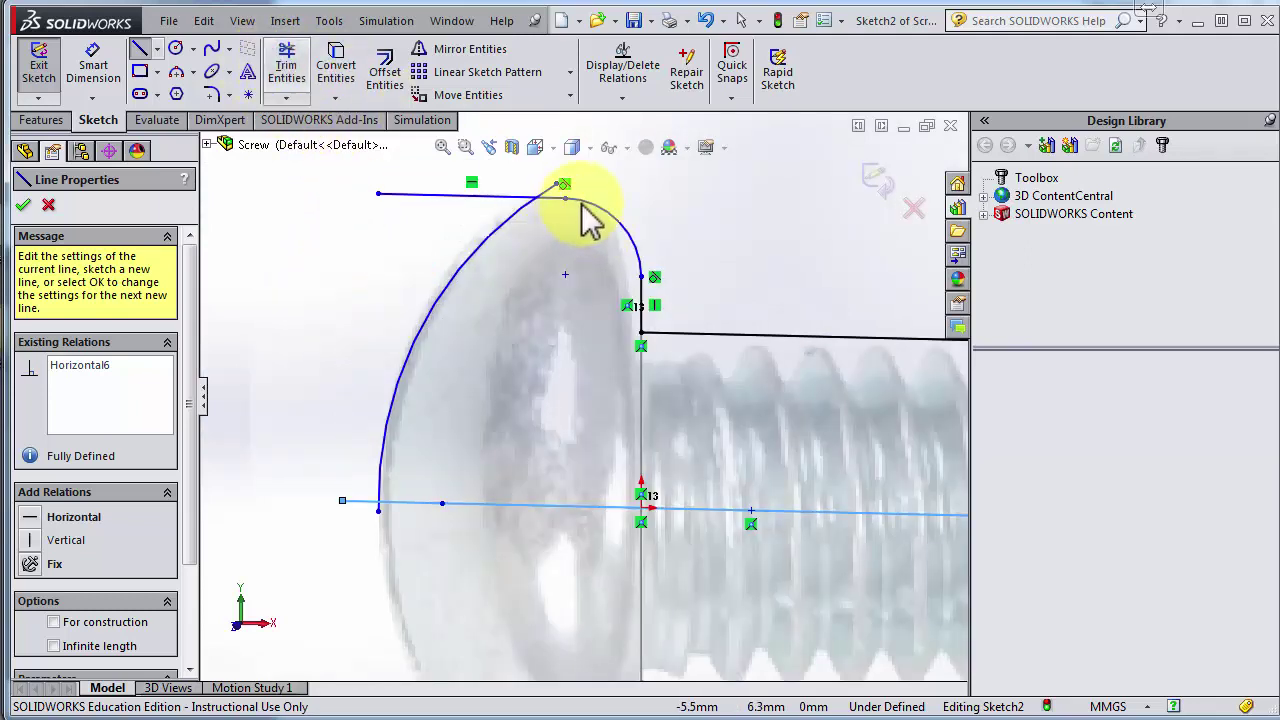
{"action": "scroll", "coordinate": [503, 206], "scroll_direction": "down", "scroll_amount": 2}
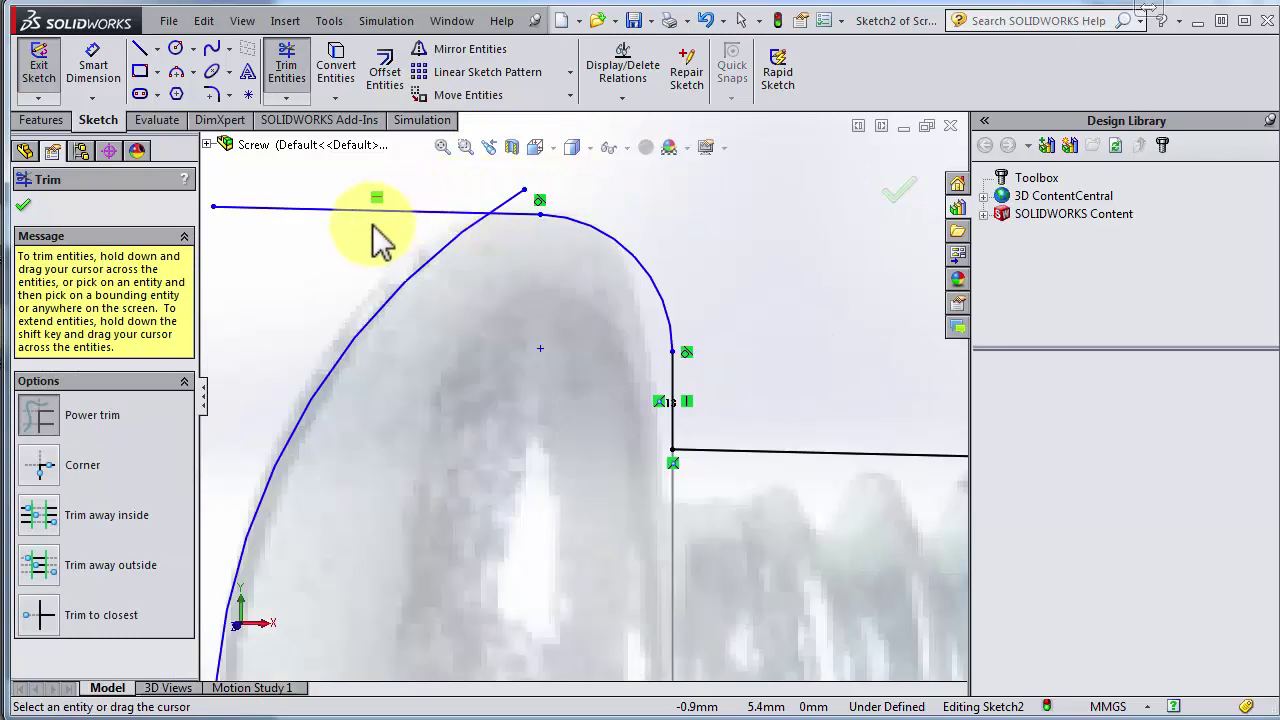
{"action": "left_click_drag", "start_coordinate": [309, 264], "coordinate": [311, 268]}
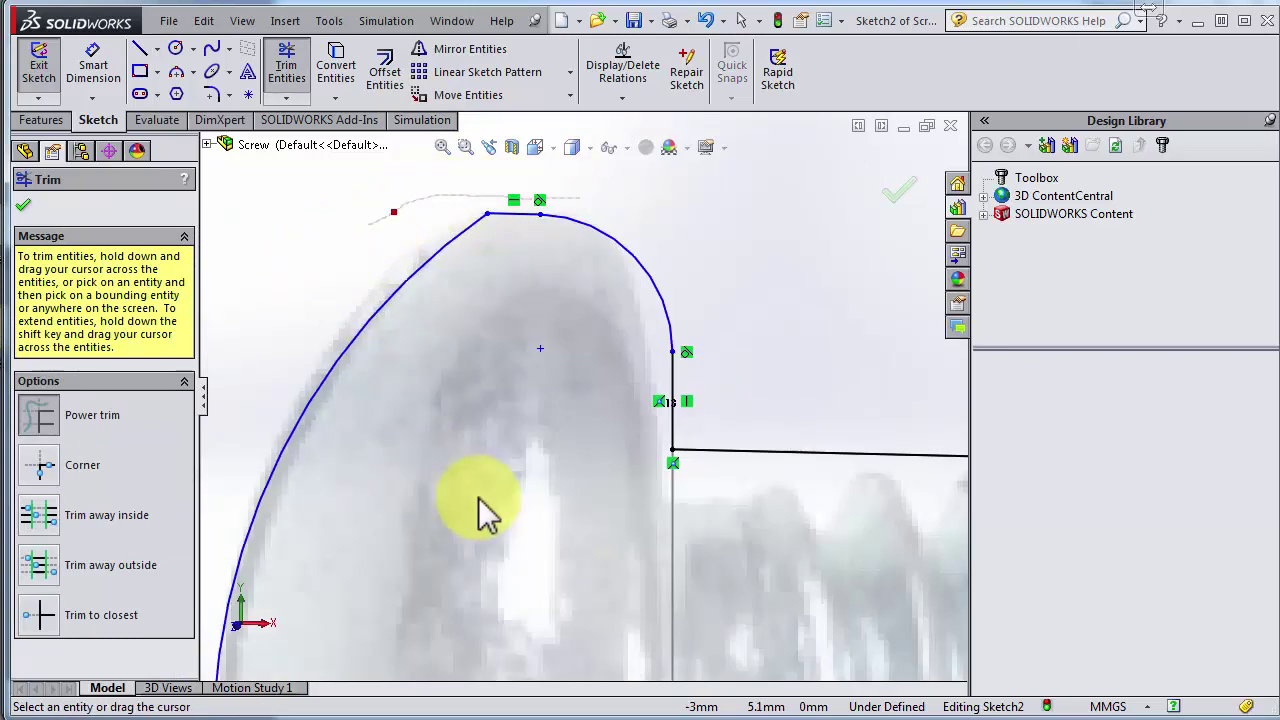
Power trim the dome arc's end below the axis line and the part of the axis line protruding beyond the dome
{"action": "scroll", "coordinate": [565, 490], "scroll_direction": "up", "scroll_amount": 2}
{"action": "left_click_drag", "start_coordinate": [582, 481], "coordinate": [583, 525]}
{"action": "scroll", "coordinate": [591, 560], "scroll_direction": "down", "scroll_amount": 5}
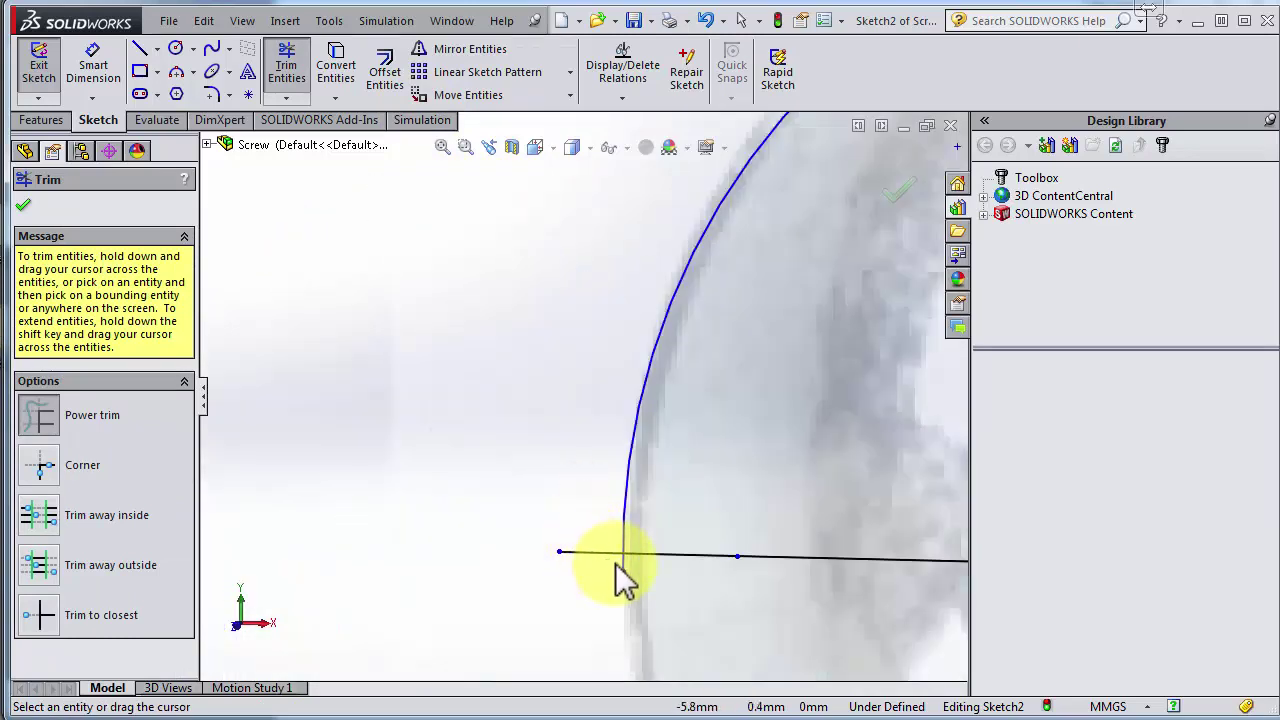
{"action": "mouse_move", "coordinate": [614, 600]}
{"action": "left_mouse_down"}
{"action": "mouse_move", "coordinate": [514, 523]}
{"action": "mouse_move", "coordinate": [505, 478]}
{"action": "left_mouse_up"}
{"action": "scroll", "coordinate": [640, 340], "scroll_direction": "up", "scroll_amount": 3}
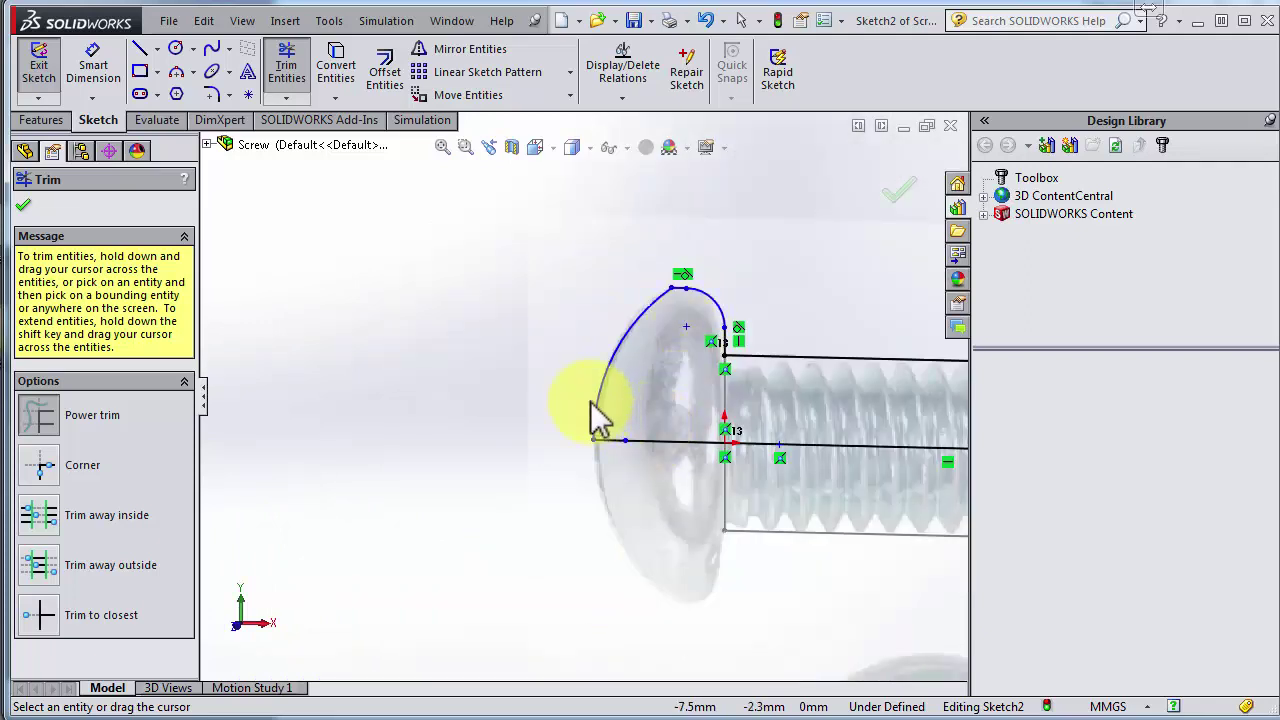
{"action": "scroll", "coordinate": [591, 420], "scroll_direction": "down", "scroll_amount": 1}
{"action": "scroll", "coordinate": [510, 262], "scroll_direction": "down", "scroll_amount": 3}
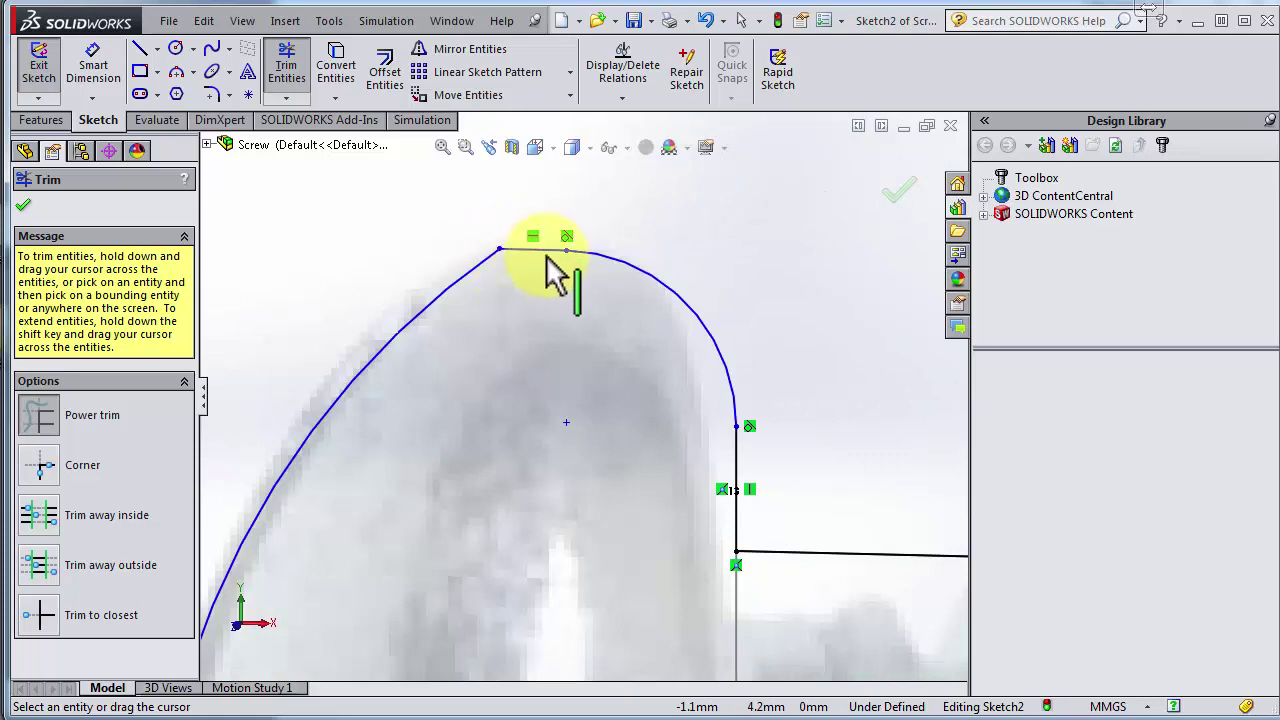
{"action": "left_click", "coordinate": [545, 251]}
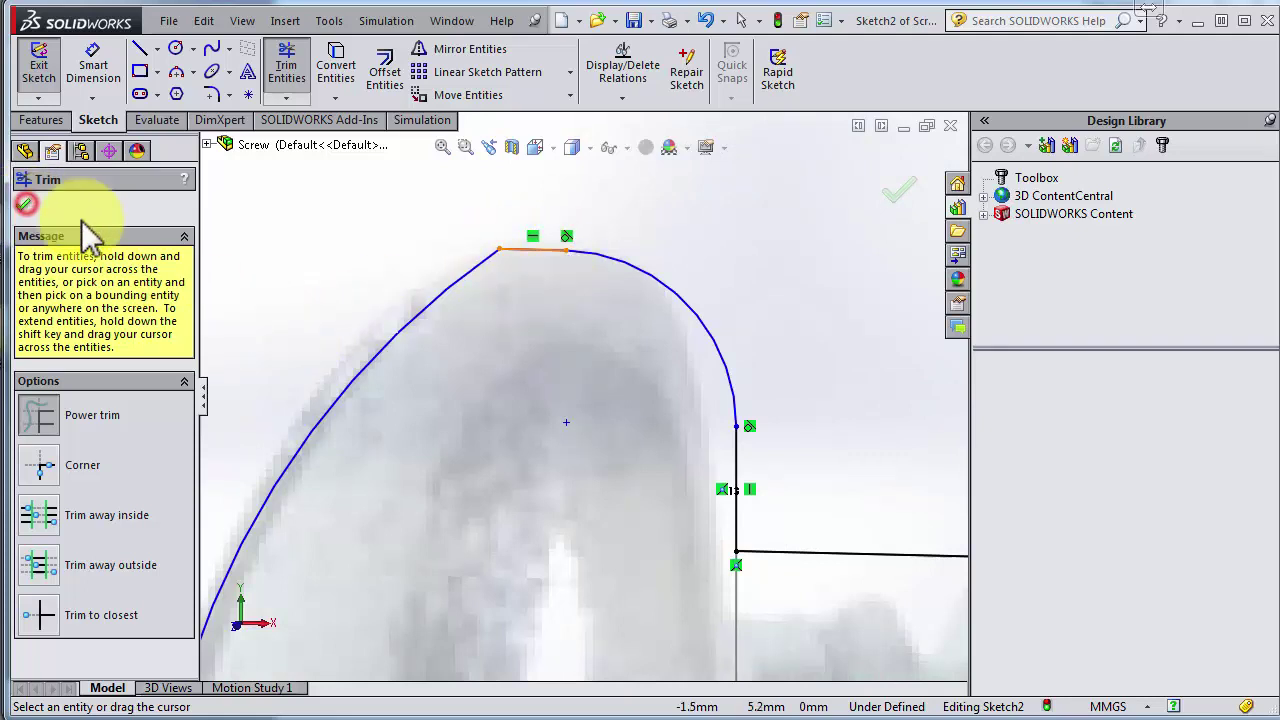
{"action": "key", "text": "Escape"}
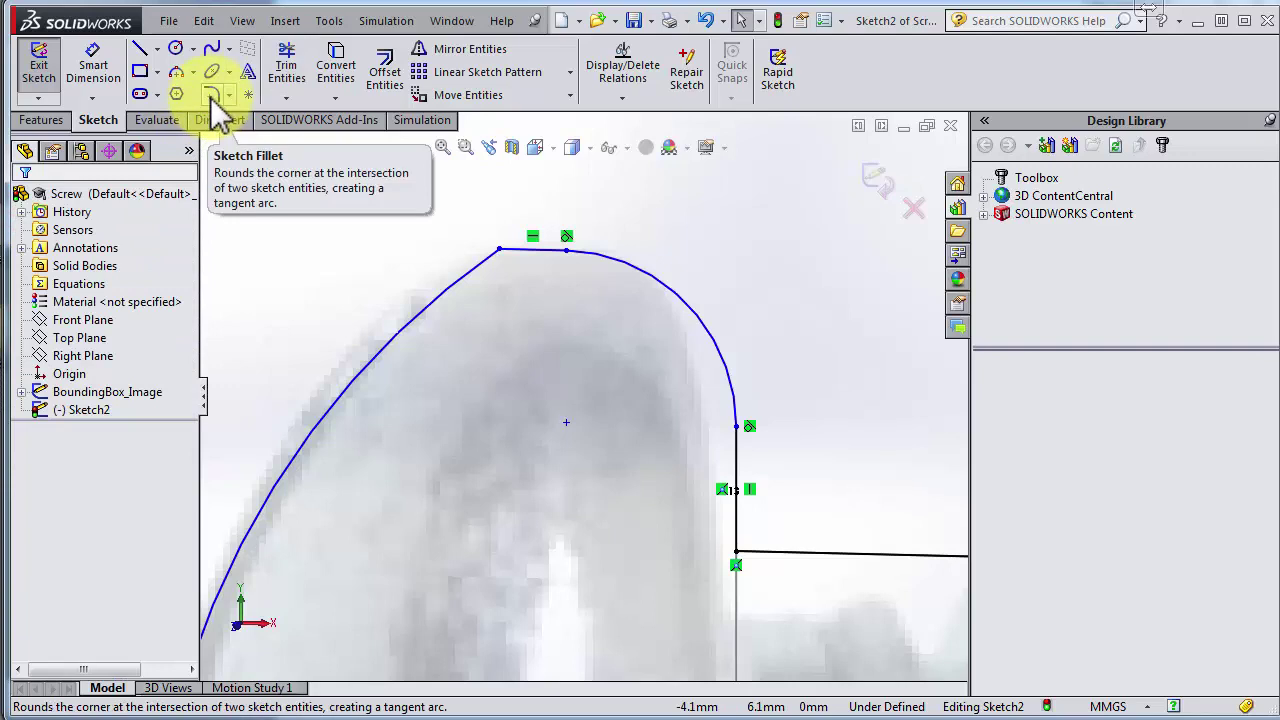
Add a 1 mm sketch fillet at the corner between the dome arc and the rim's short horizontal line
{"action": "left_click", "coordinate": [211, 97]}
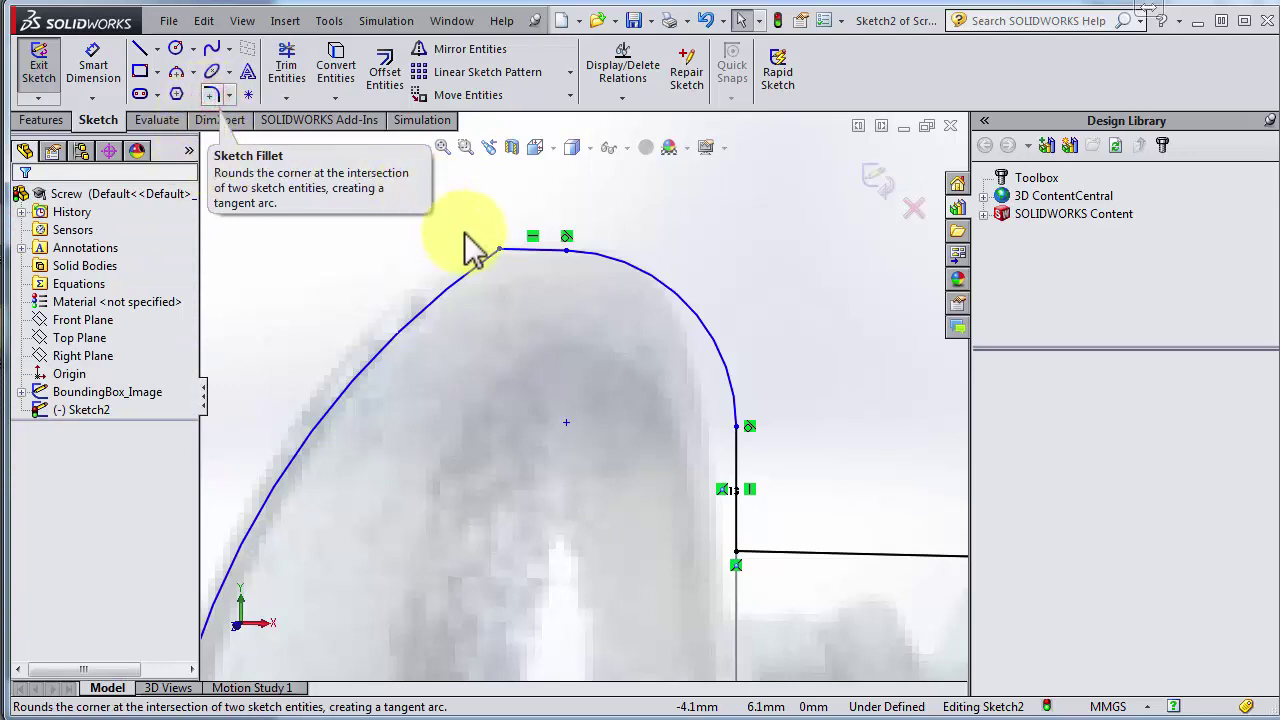
{"action": "double_click", "coordinate": [125, 458]}
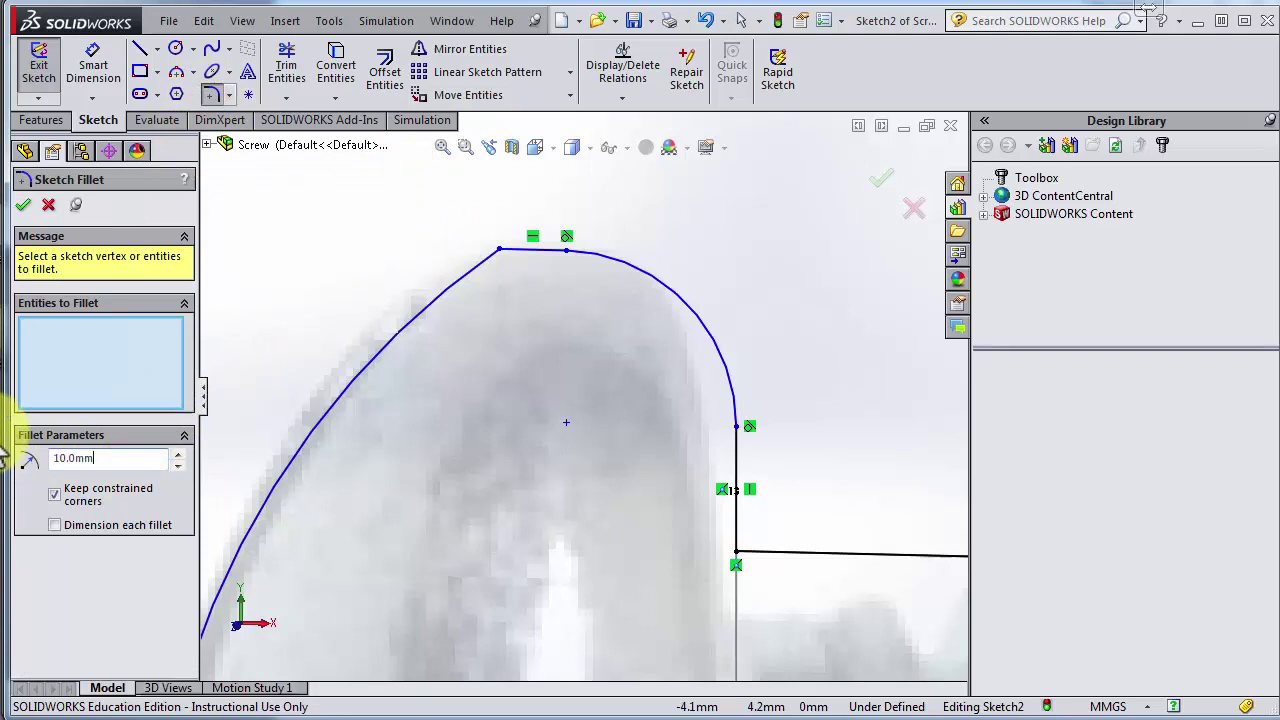
{"action": "left_click_drag", "start_coordinate": [94, 458], "coordinate": [2, 450]}
{"action": "type", "text": "1"}
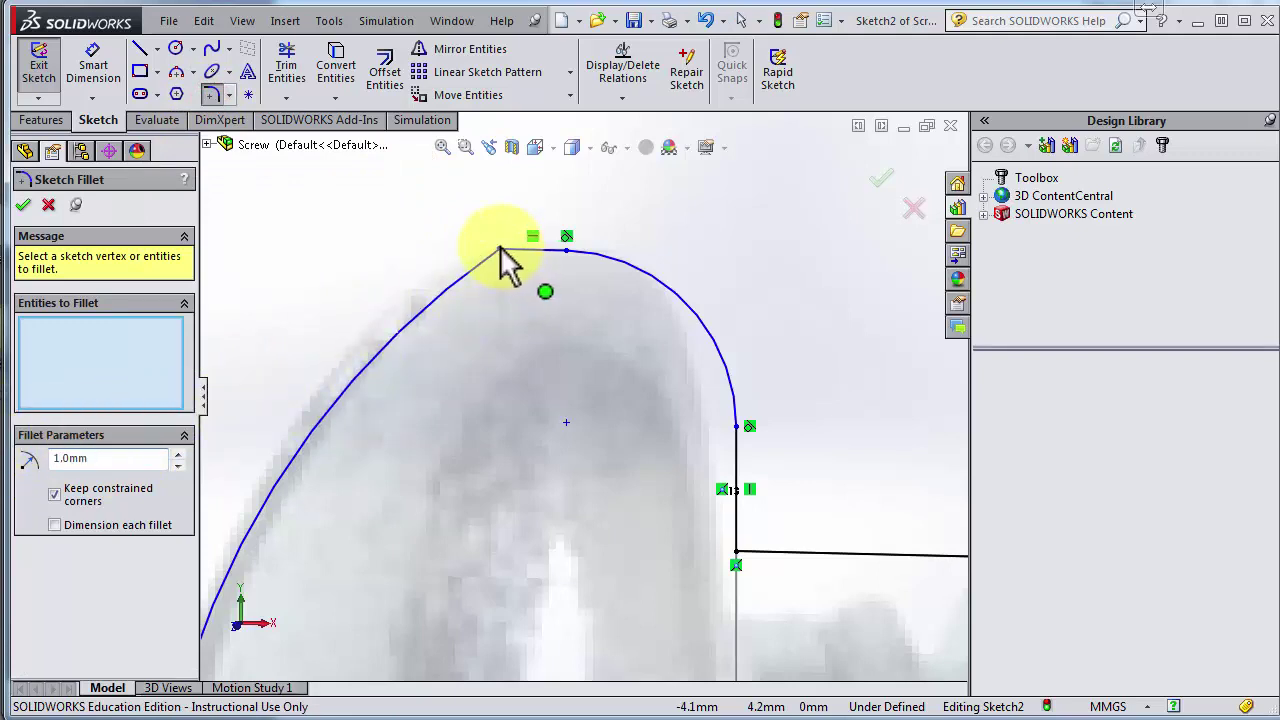
{"action": "left_click", "coordinate": [500, 248]}
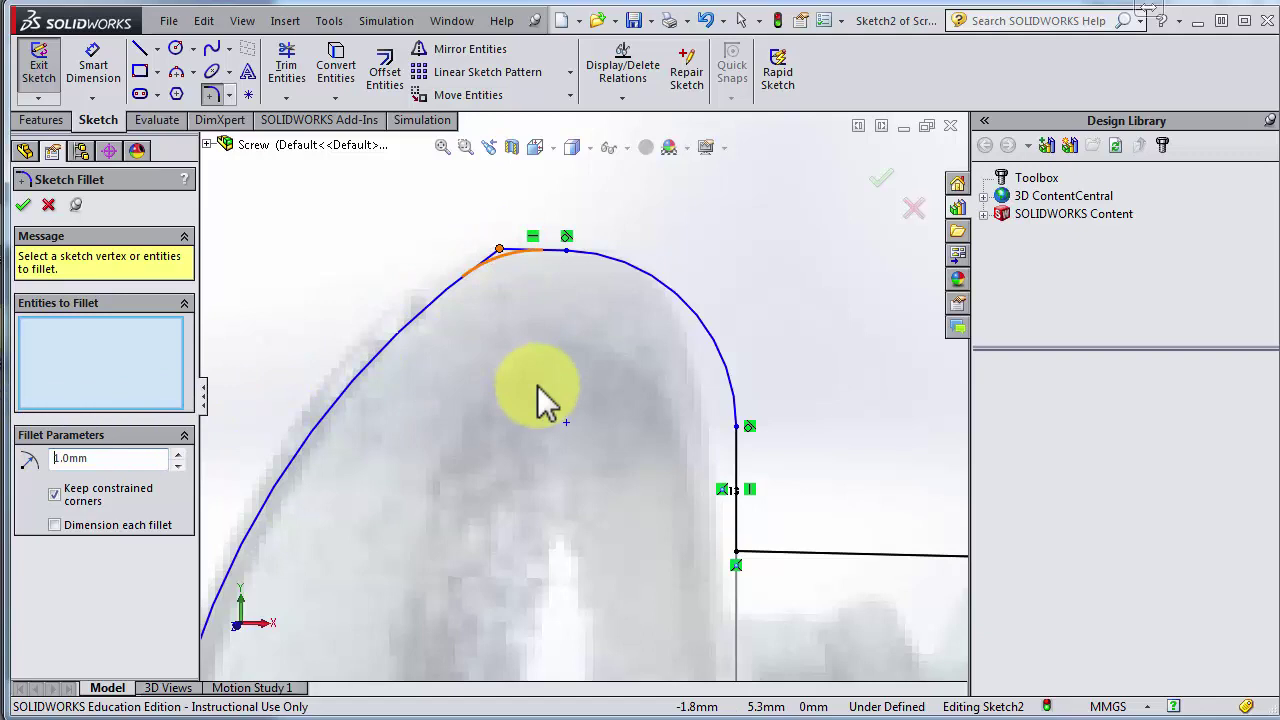
{"action": "left_click", "coordinate": [23, 205]}
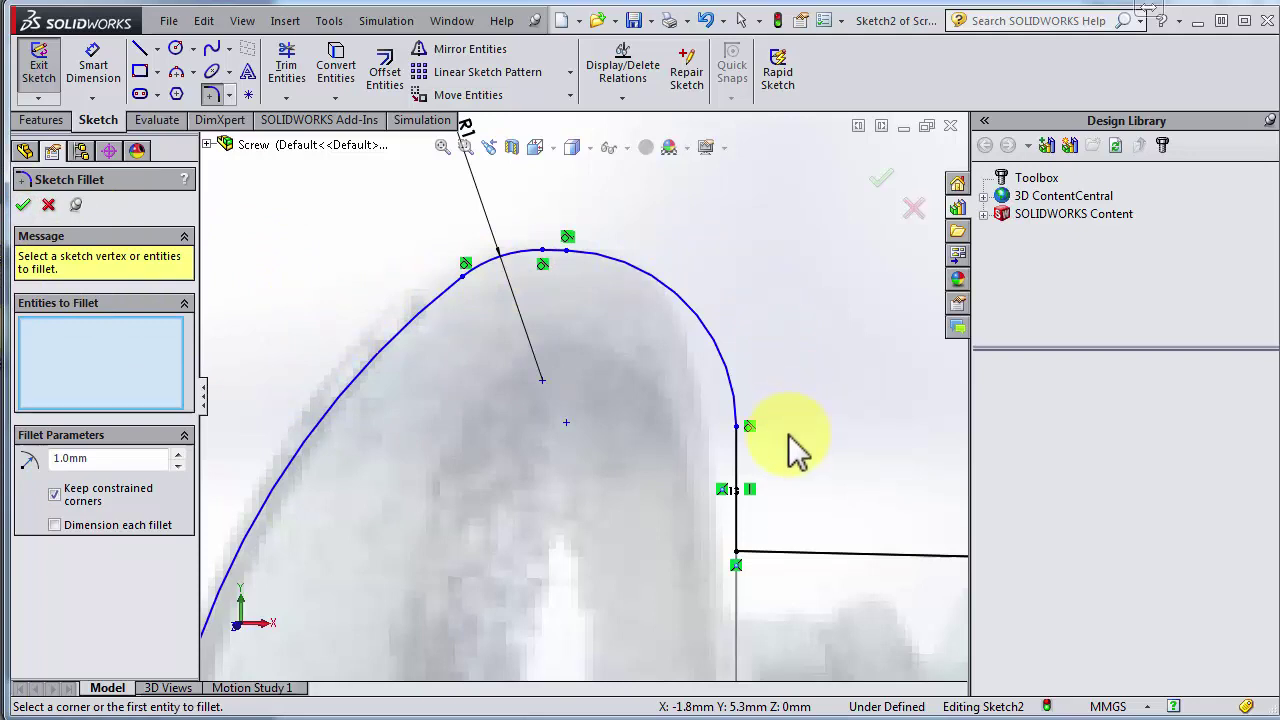
Dimension the radius of the head's dome arc, keeping it as drawn
{"action": "scroll", "coordinate": [778, 452], "scroll_direction": "up", "scroll_amount": 3}
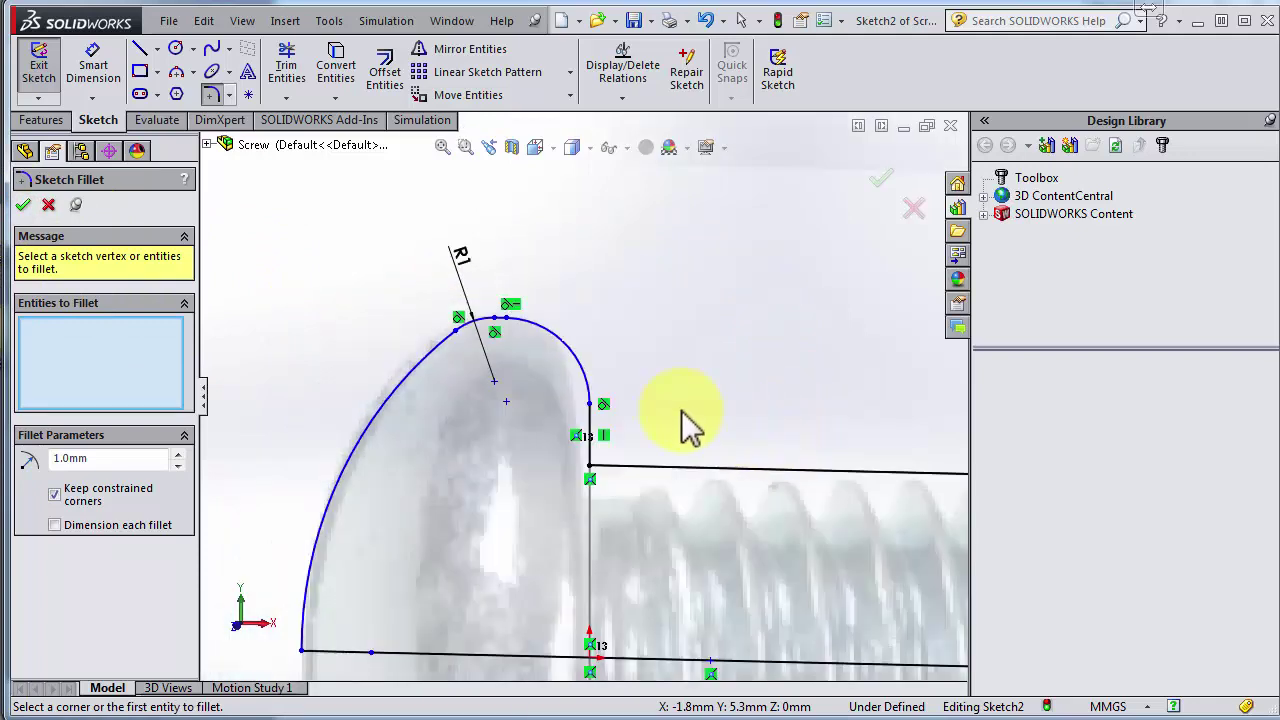
{"action": "scroll", "coordinate": [760, 420], "scroll_direction": "up", "scroll_amount": 3}
{"action": "scroll", "coordinate": [580, 440], "scroll_direction": "up", "scroll_amount": 2}
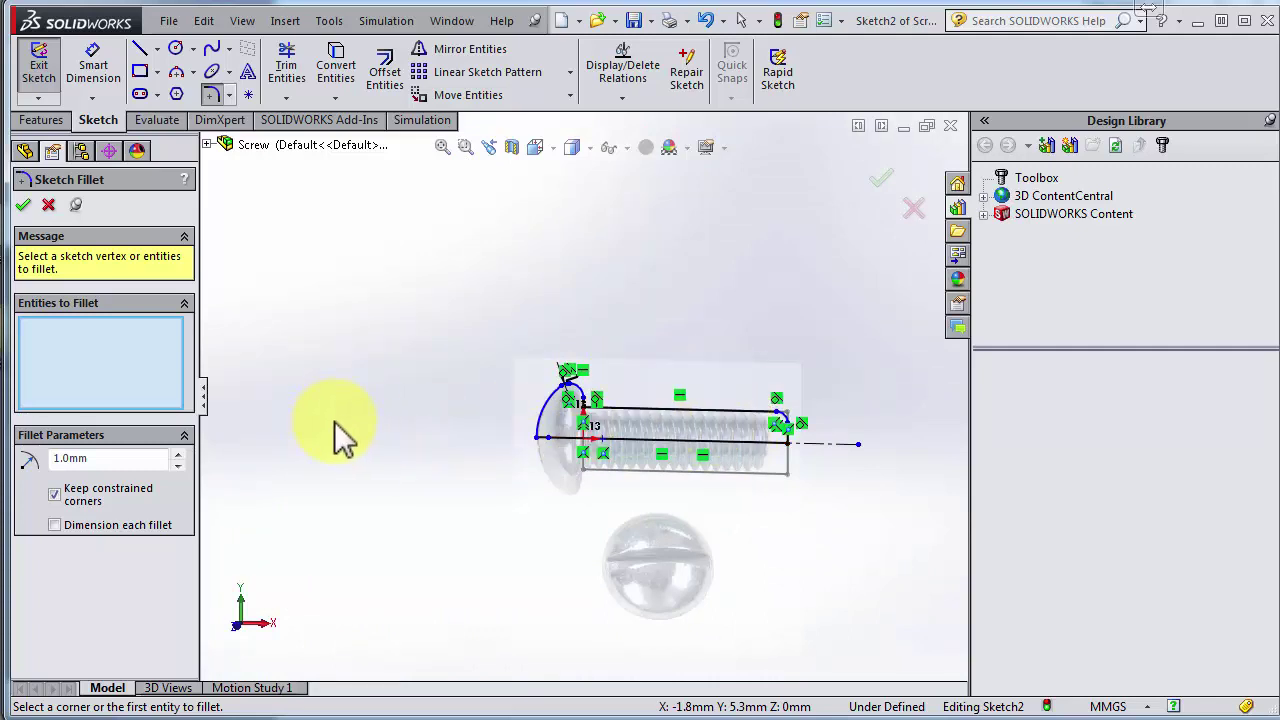
{"action": "scroll", "coordinate": [338, 437], "scroll_direction": "down", "scroll_amount": 3}
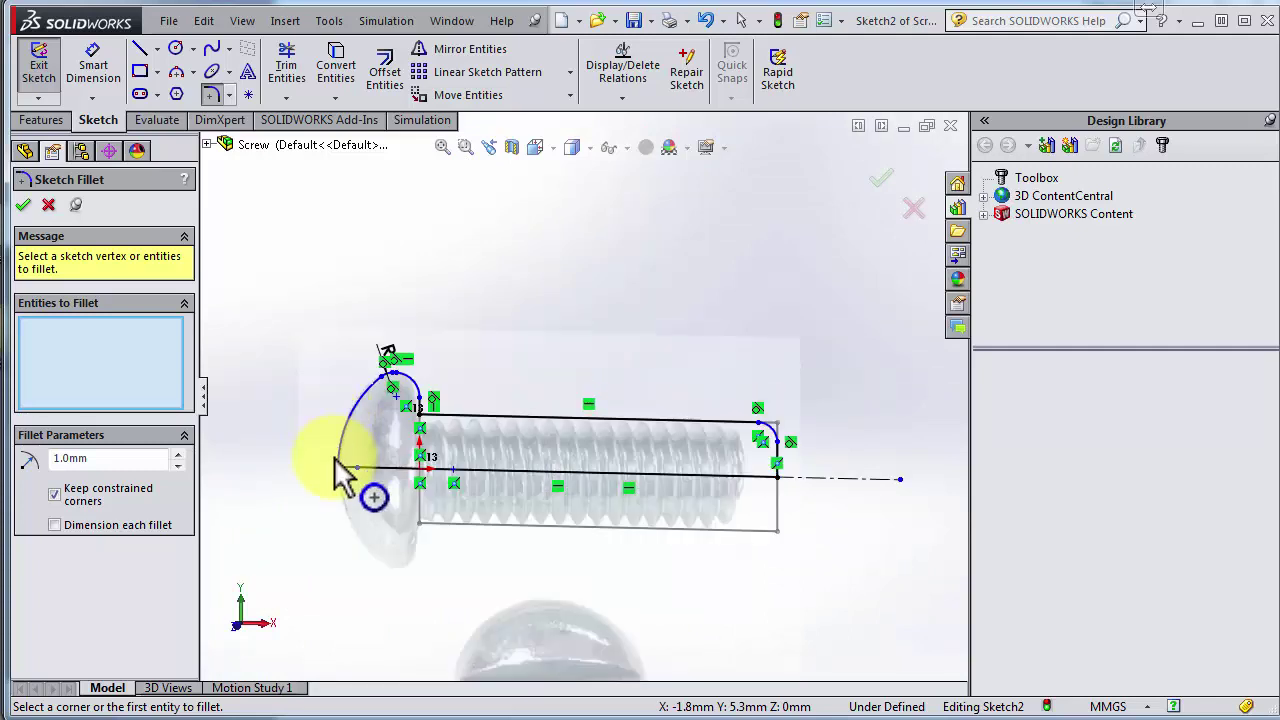
{"action": "left_click", "coordinate": [349, 405]}
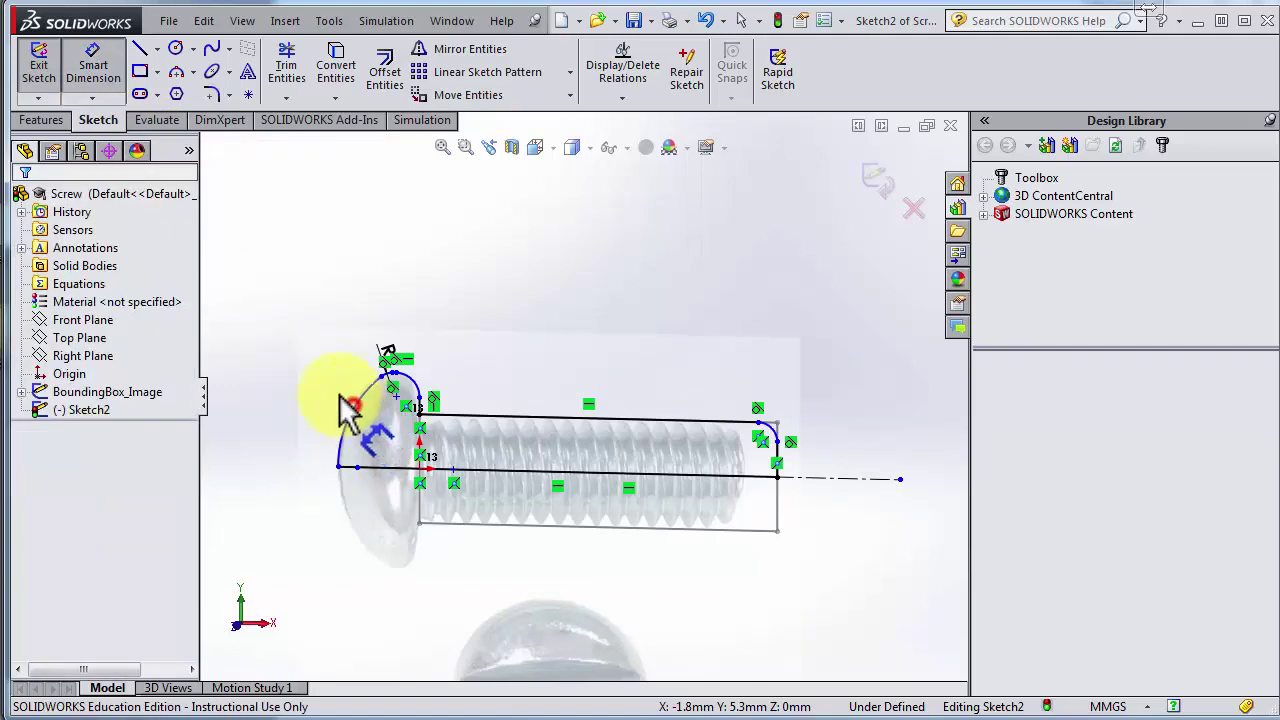
{"action": "left_click", "coordinate": [277, 352]}
{"action": "left_click", "coordinate": [276, 312]}
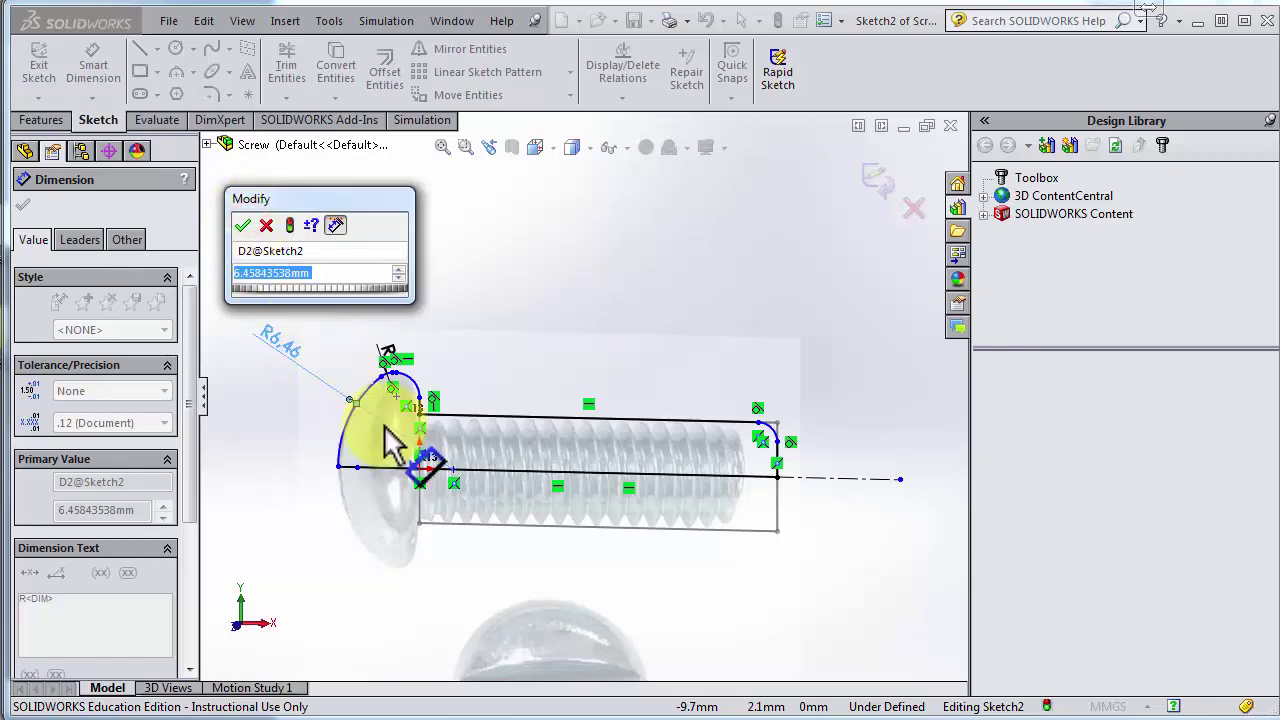
{"action": "key", "text": "Return"}
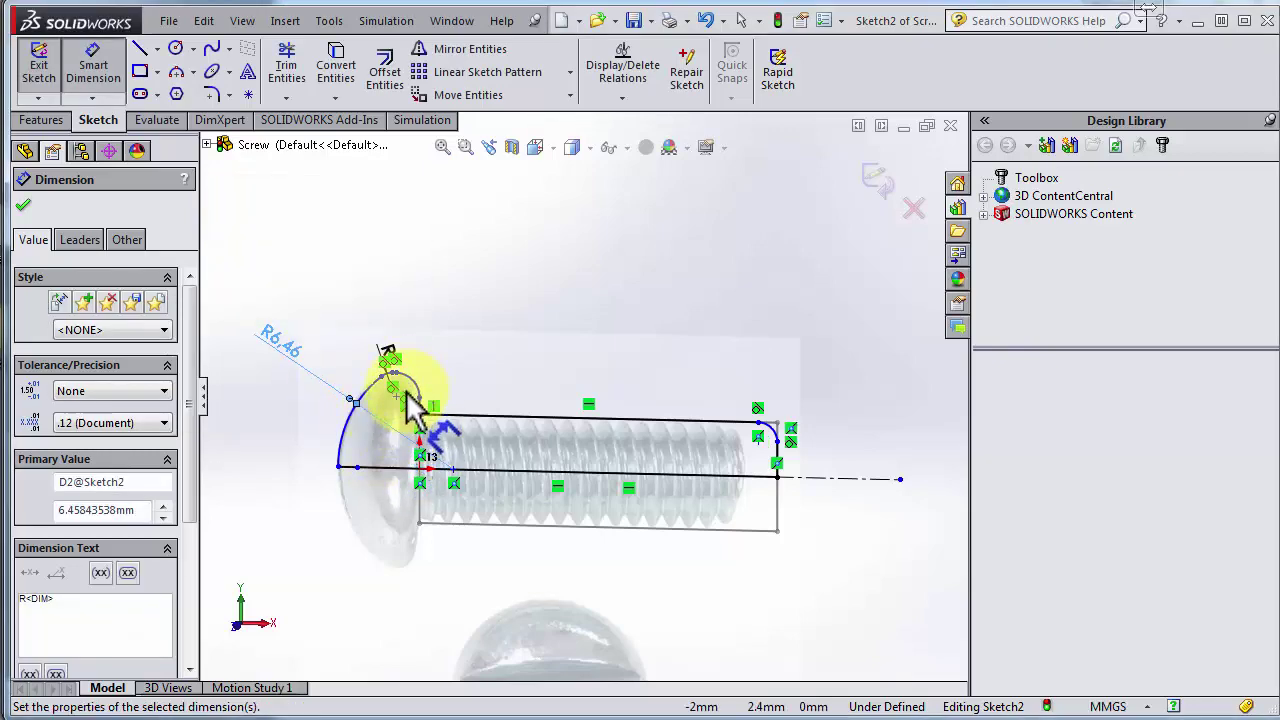
Close the profile sketch into a Revolve feature with the horizontal centerline as the axis of revolution
{"action": "scroll", "coordinate": [420, 410], "scroll_direction": "down", "scroll_amount": 3}
{"action": "scroll", "coordinate": [575, 385], "scroll_direction": "up", "scroll_amount": 2}
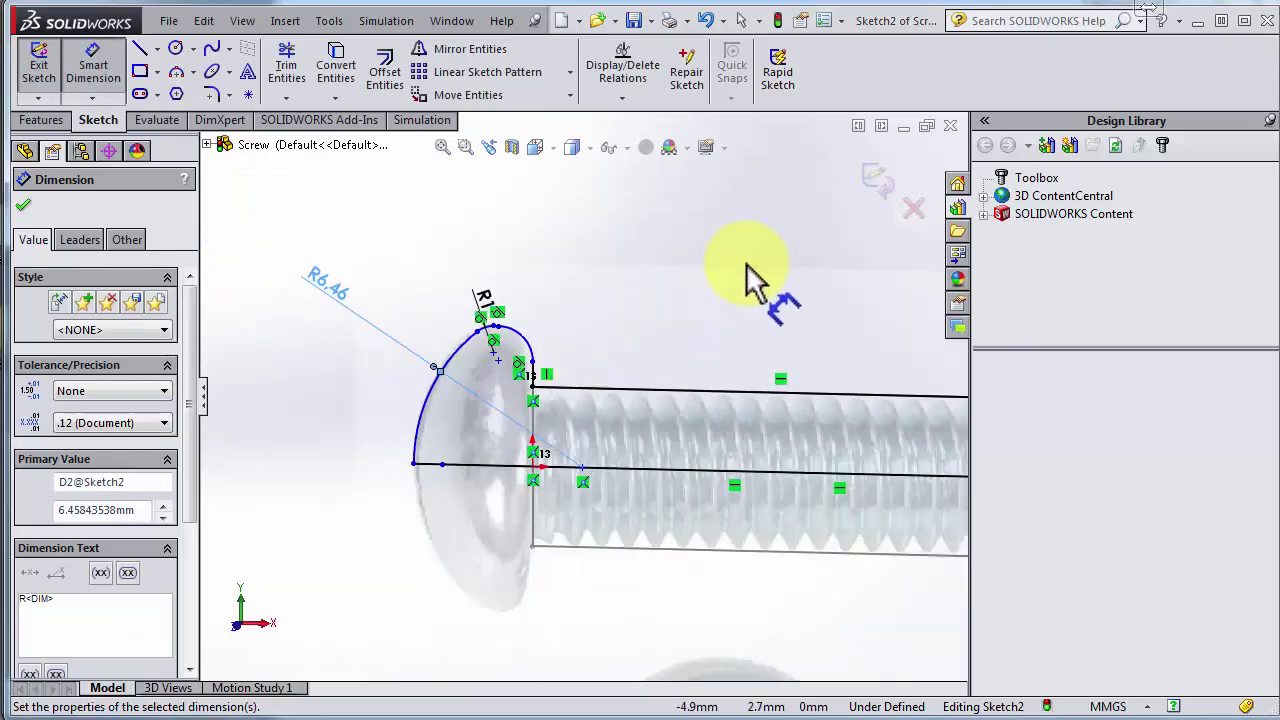
{"action": "left_click", "coordinate": [876, 178]}
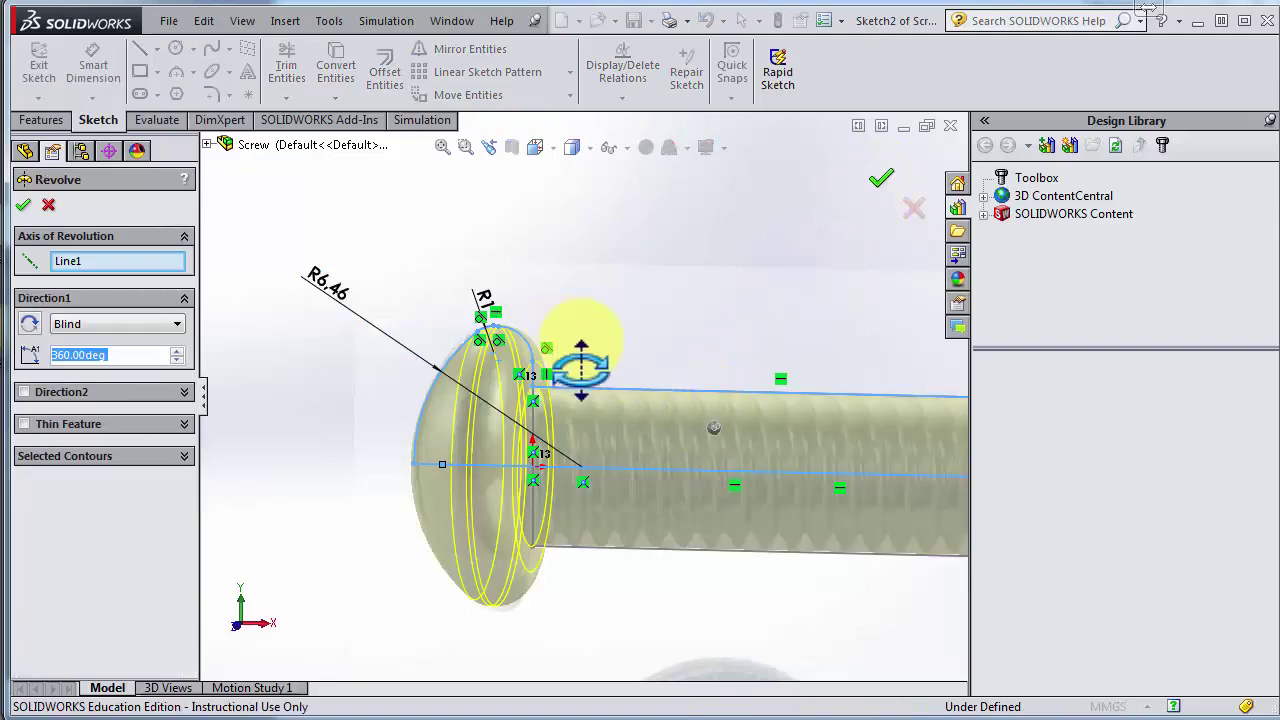
{"action": "scroll", "coordinate": [520, 394], "scroll_direction": "up", "scroll_amount": 3}
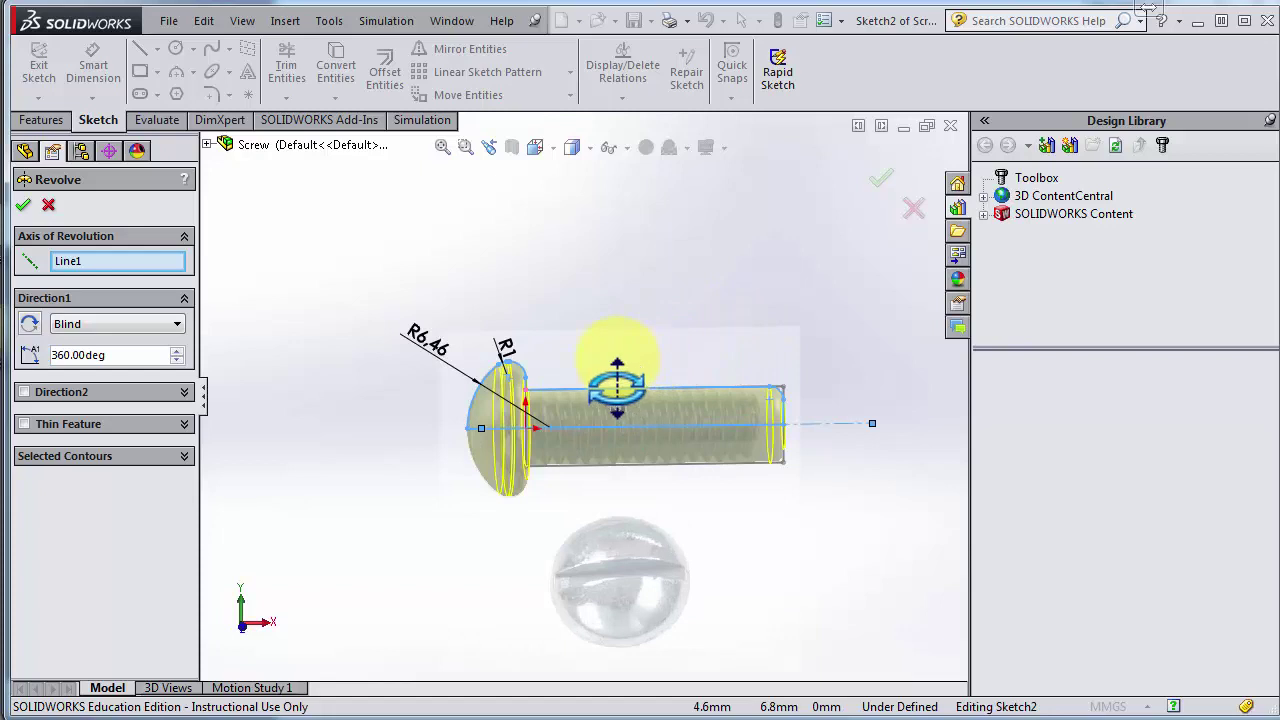
Preview the revolve with a blind angle of 180° and with 90°, viewing it from several sides
{"action": "middle_click_drag", "start_coordinate": [617, 358], "coordinate": [624, 354]}
{"action": "left_click", "coordinate": [135, 358]}
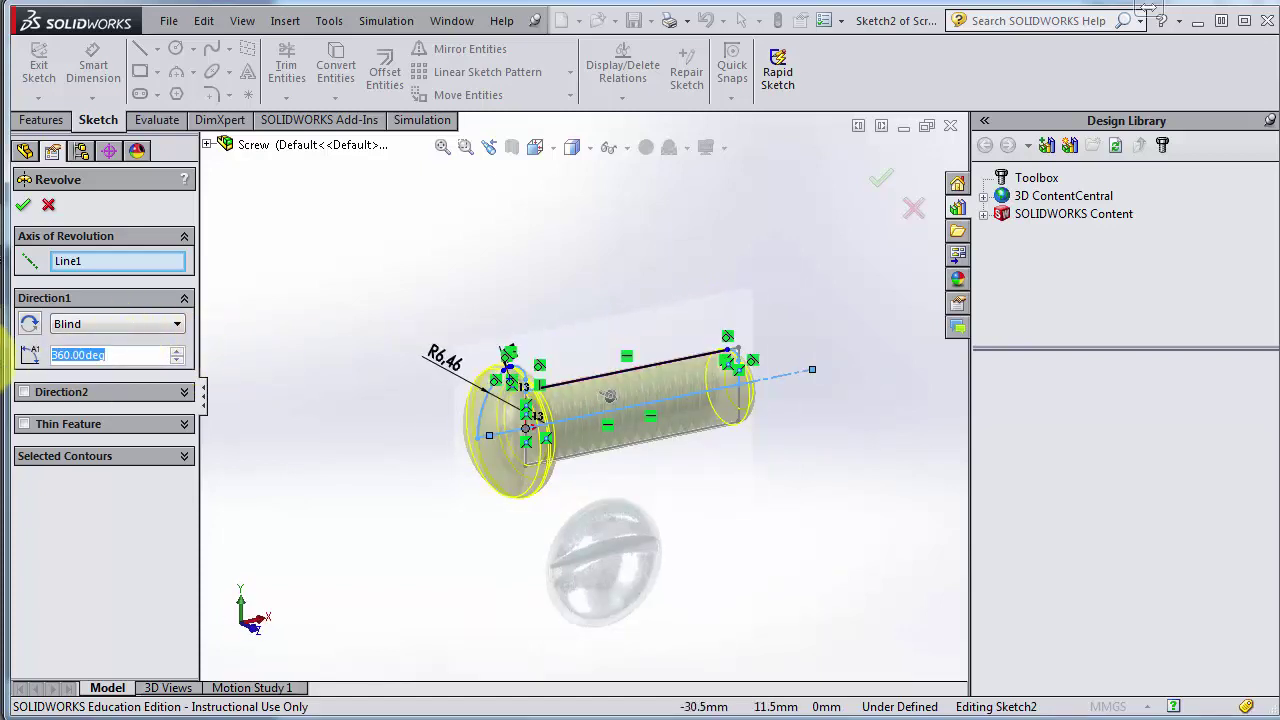
{"action": "type", "text": "180"}
{"action": "key", "text": "Return"}
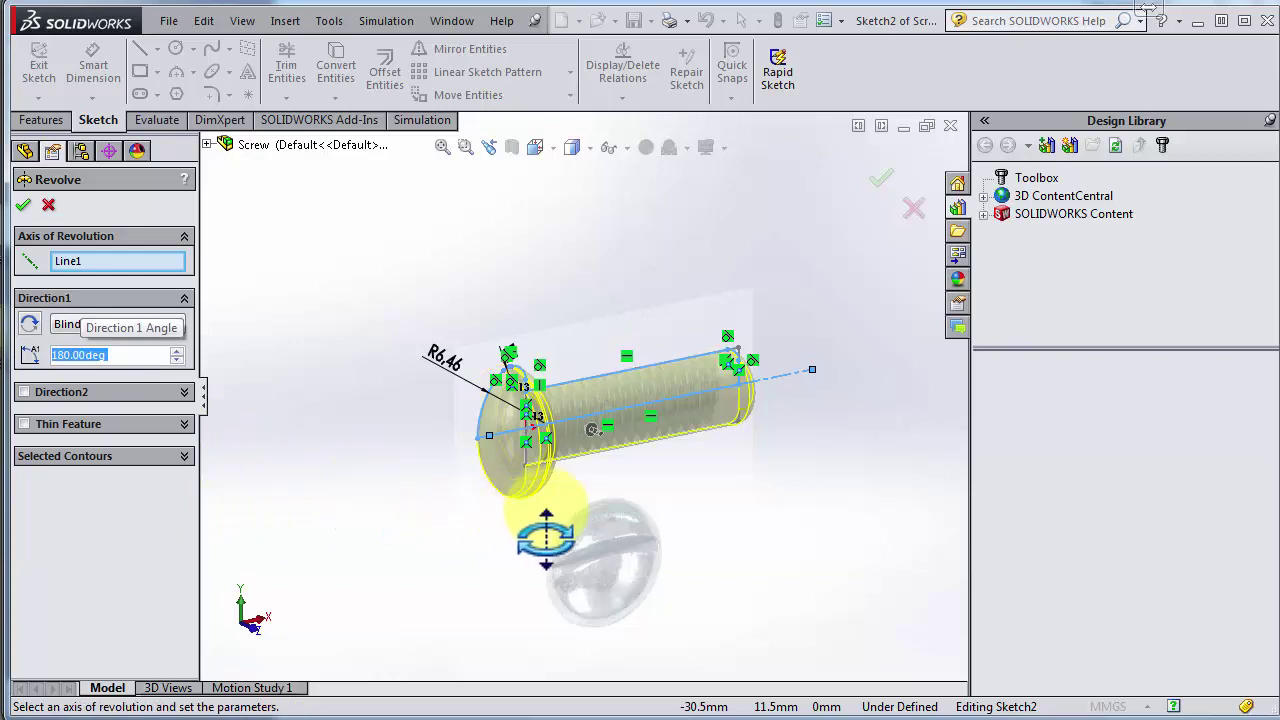
{"action": "middle_click_drag", "start_coordinate": [546, 538], "coordinate": [451, 506]}
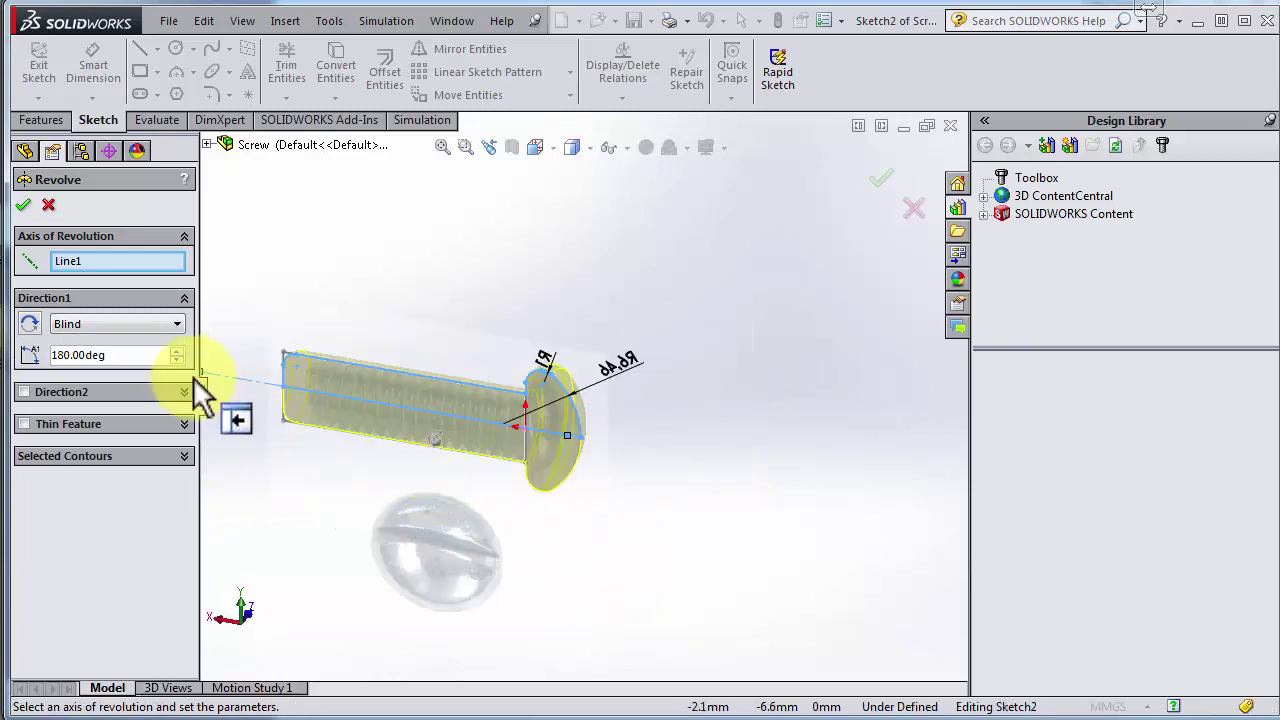
{"action": "left_click", "coordinate": [124, 354]}
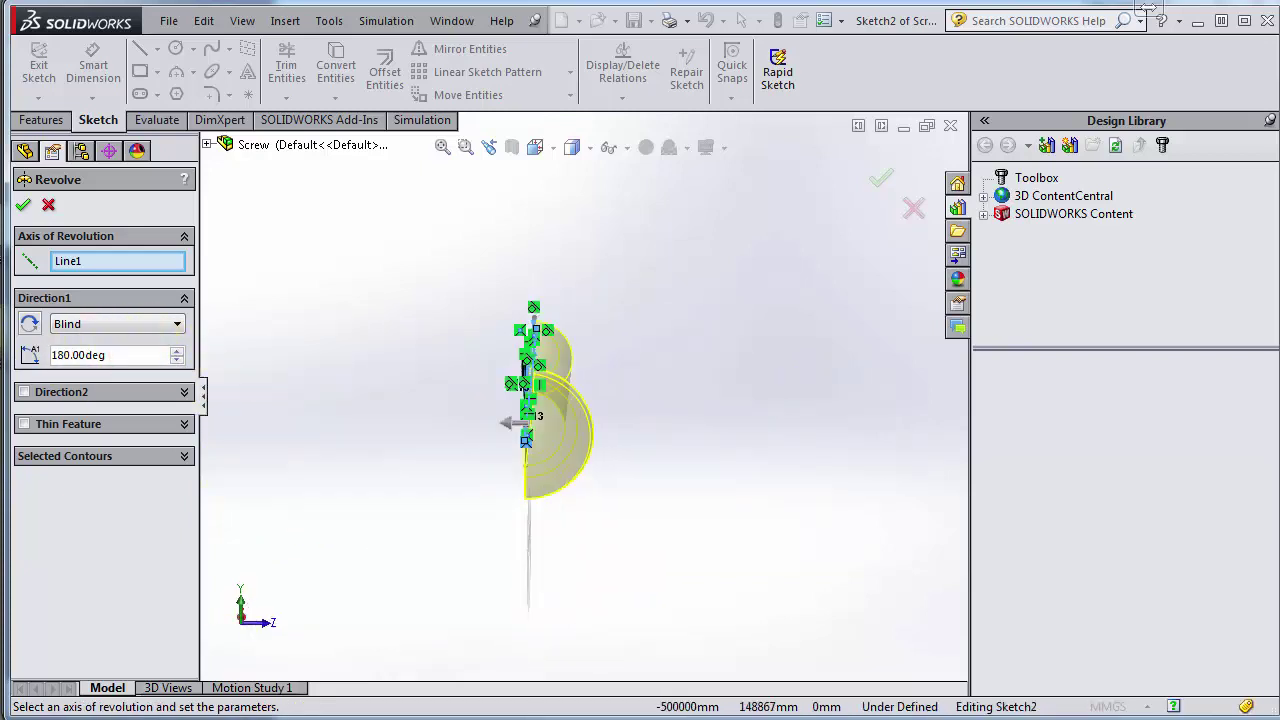
{"action": "double_click", "coordinate": [92, 354]}
{"action": "left_click_drag", "start_coordinate": [498, 421], "coordinate": [413, 416]}
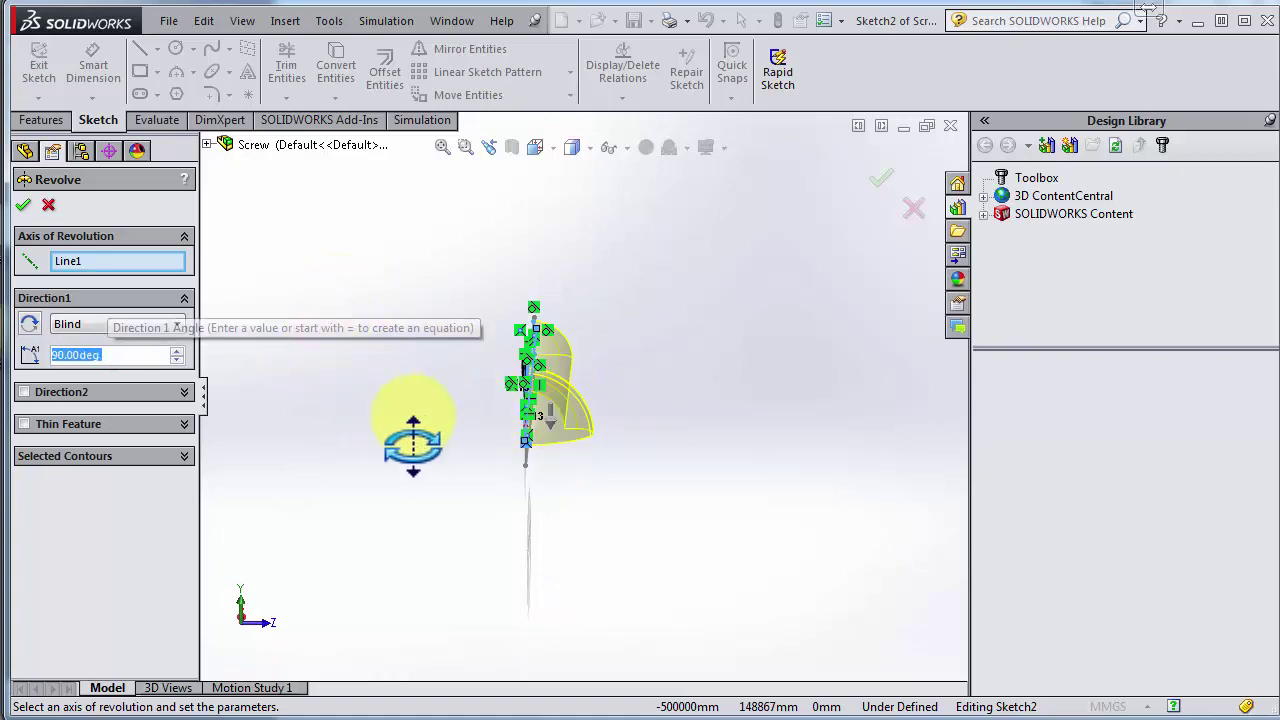
Set the blind revolve angle to 360° and create the solid screw body
{"action": "middle_click_drag", "start_coordinate": [133, 355], "coordinate": [1, 375]}
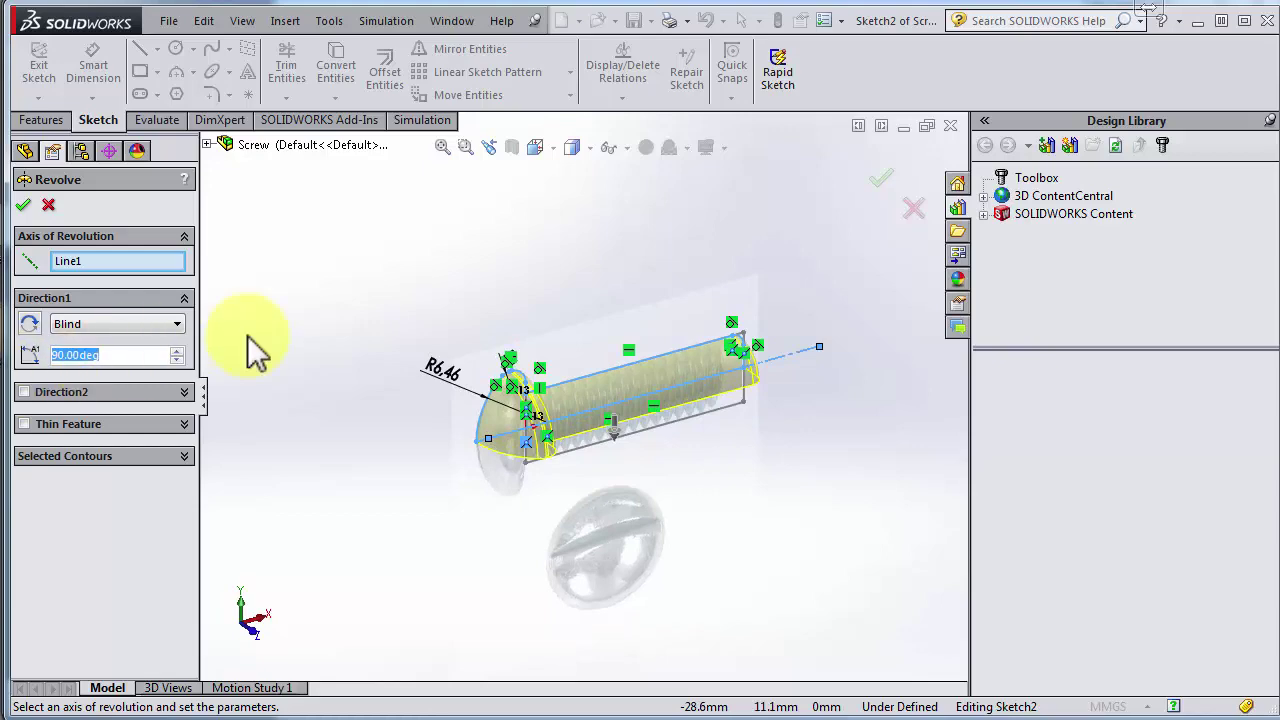
{"action": "type", "text": "360"}
{"action": "key", "text": "Return"}
{"action": "left_click", "coordinate": [880, 185]}
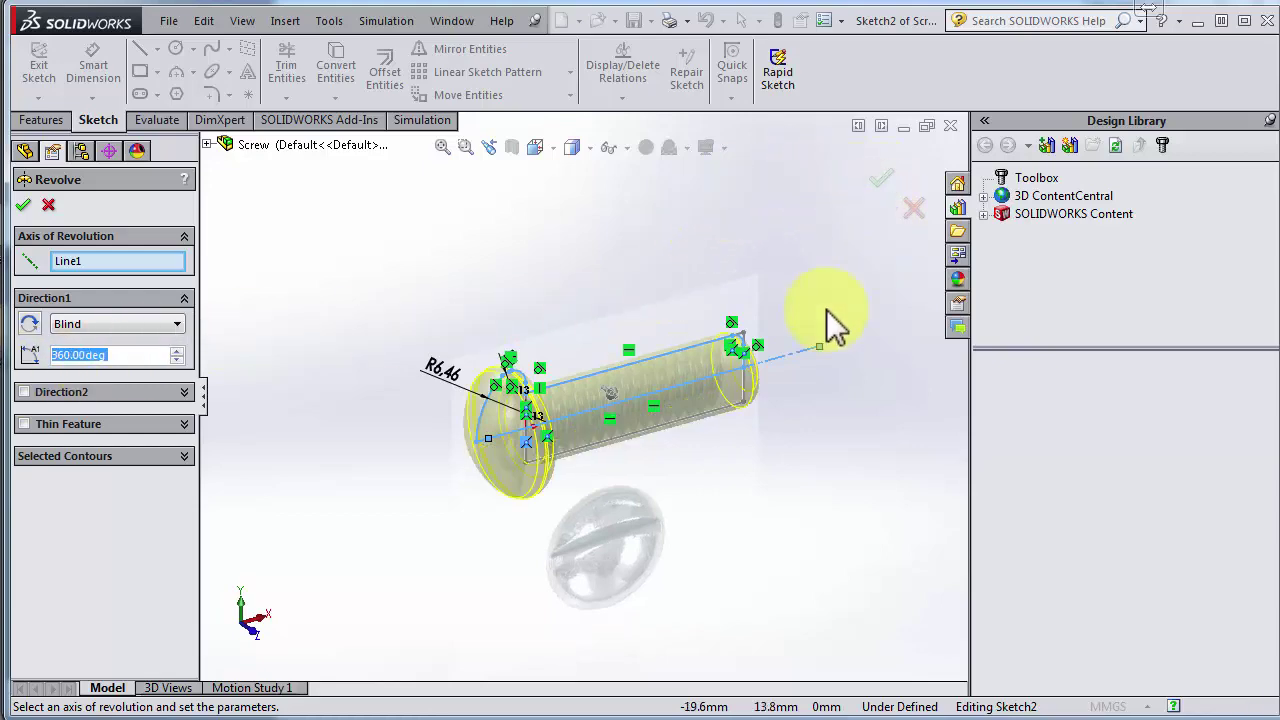
{"action": "middle_click_drag", "start_coordinate": [660, 403], "coordinate": [597, 405]}
{"action": "key", "text": "Return"}
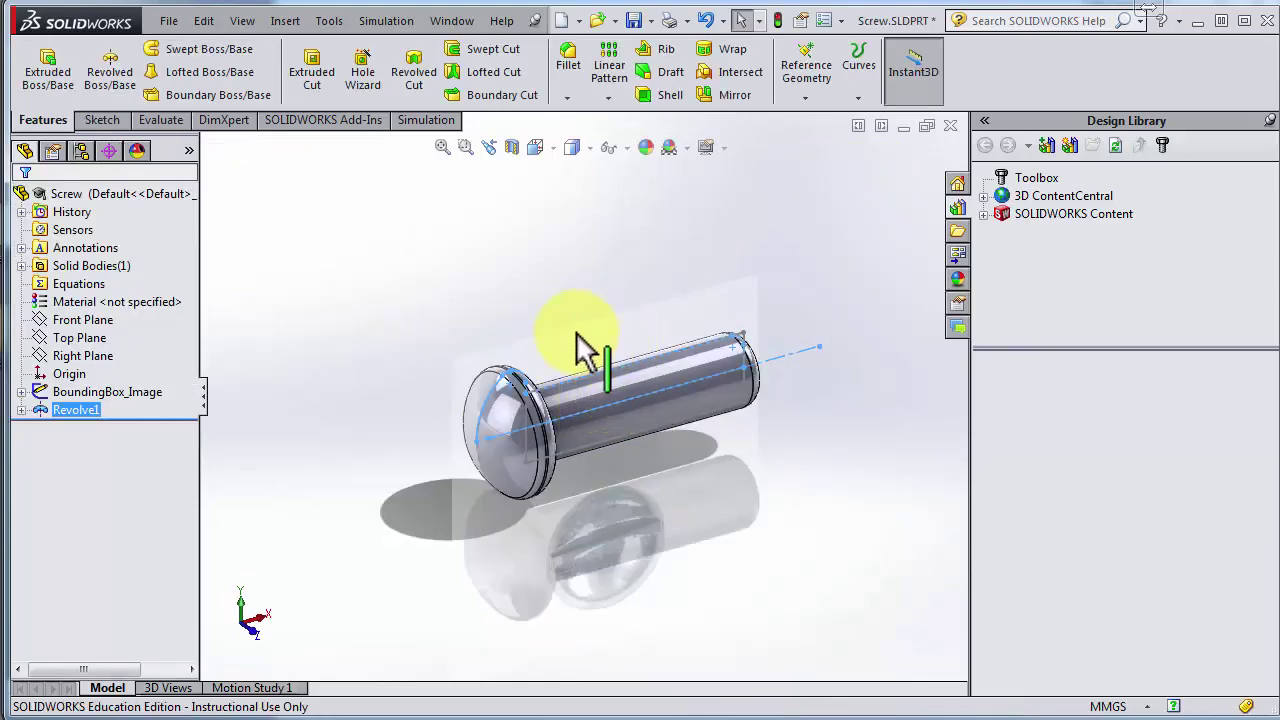
Examine the revolved screw from the side and highlight it through the Solid Bodies folder
{"action": "middle_click_drag", "start_coordinate": [578, 334], "coordinate": [411, 356]}
{"action": "scroll", "coordinate": [620, 370], "scroll_direction": "down", "scroll_amount": 4}
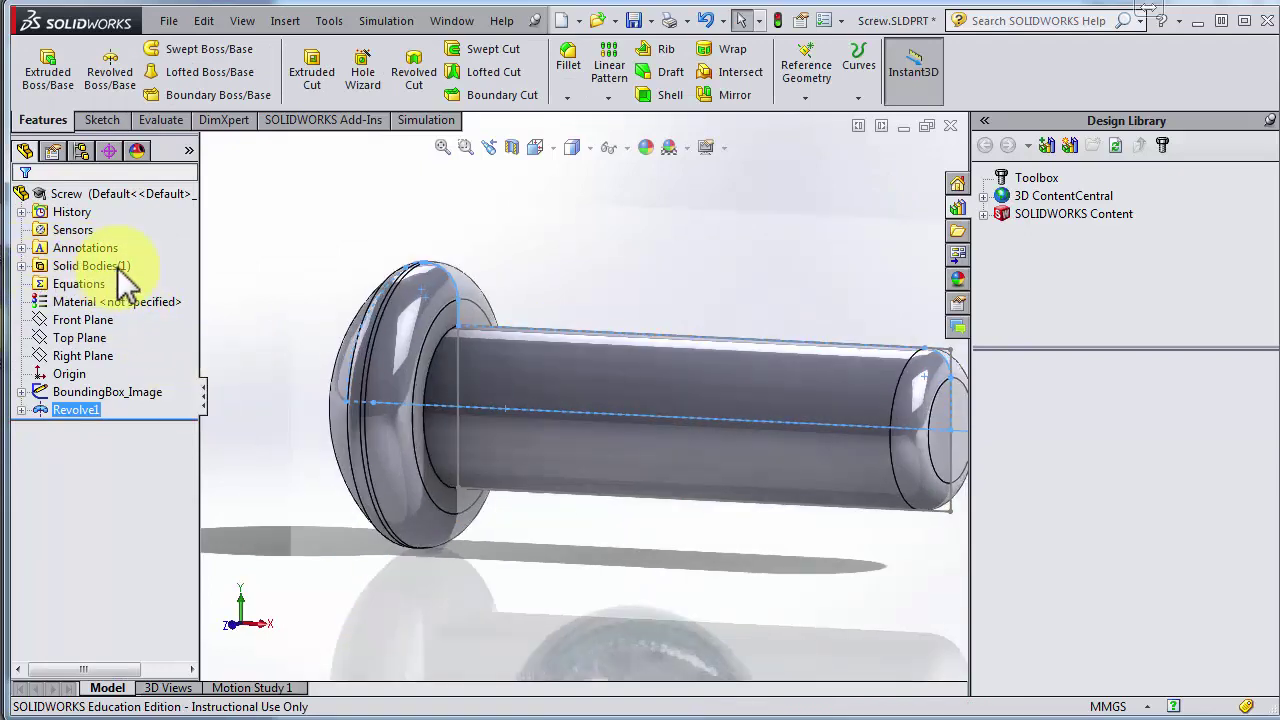
{"action": "left_click", "coordinate": [40, 264]}
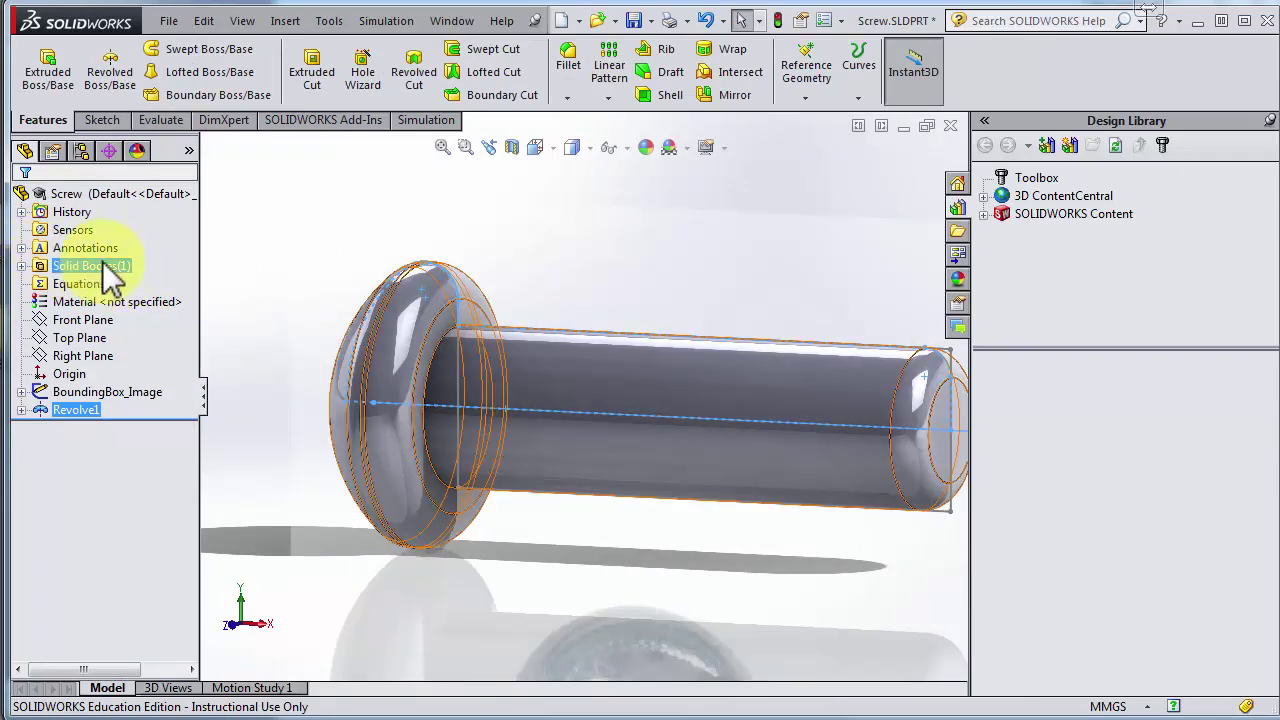